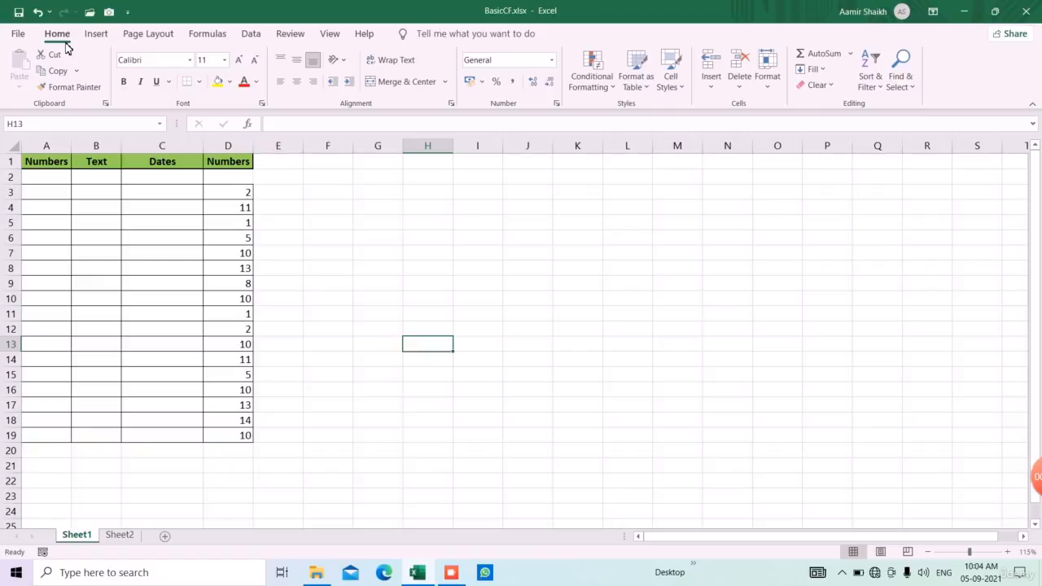
{"action": "left_click", "coordinate": [606, 96]}
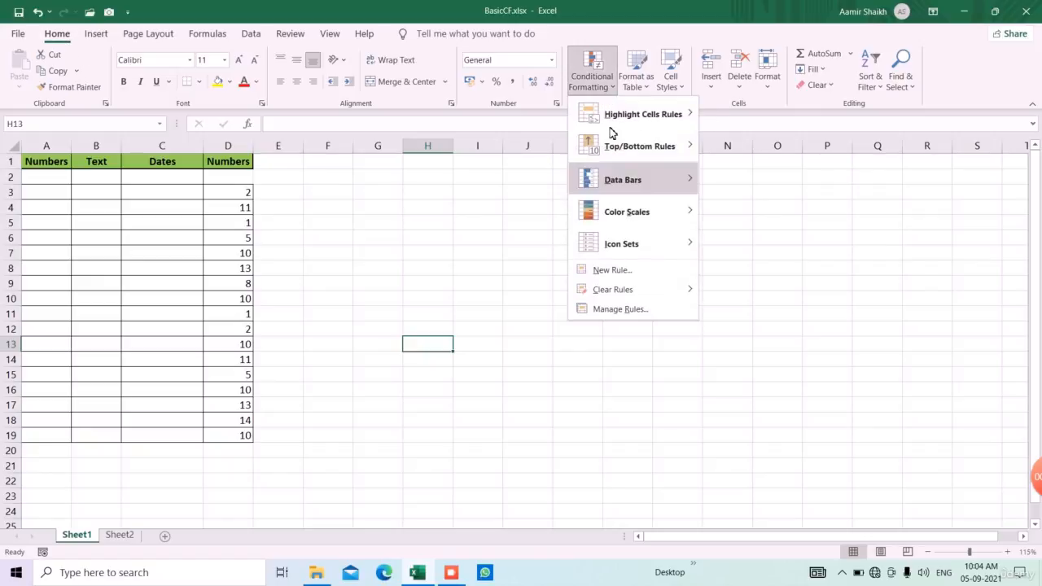
{"action": "mouse_move", "coordinate": [610, 116]}
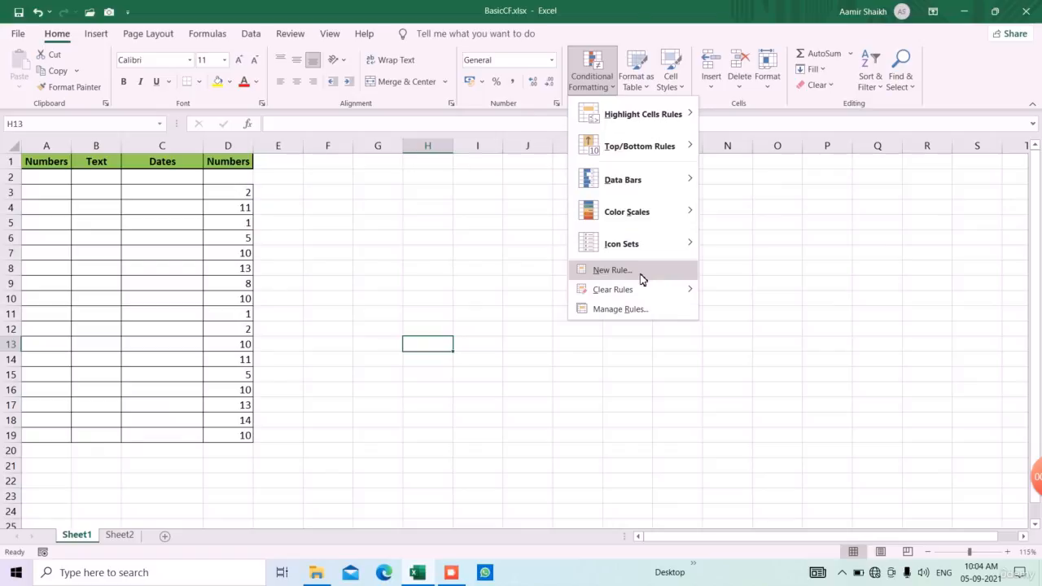
{"action": "left_click", "coordinate": [612, 269]}
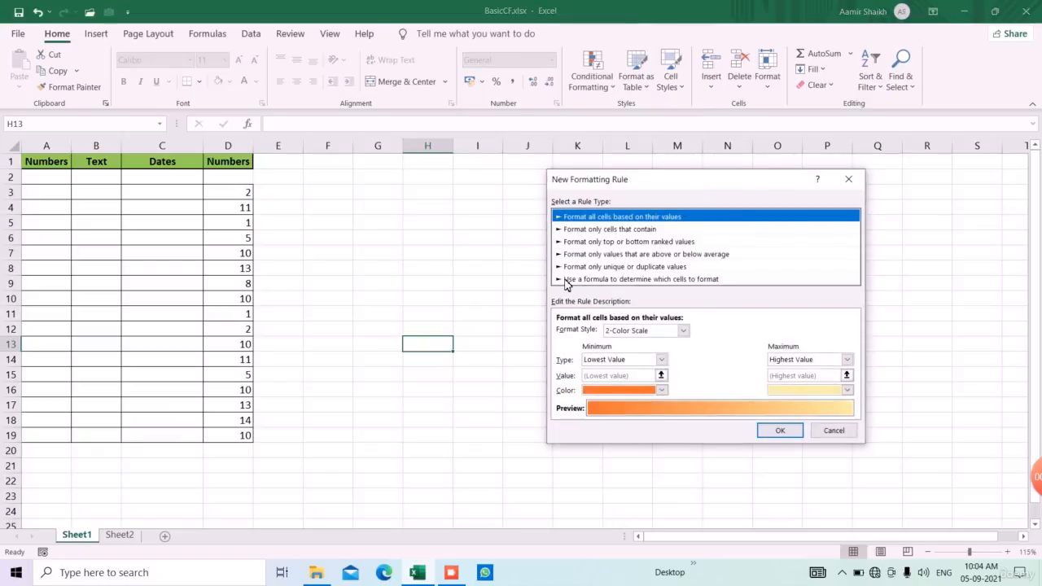
{"action": "left_click", "coordinate": [841, 184]}
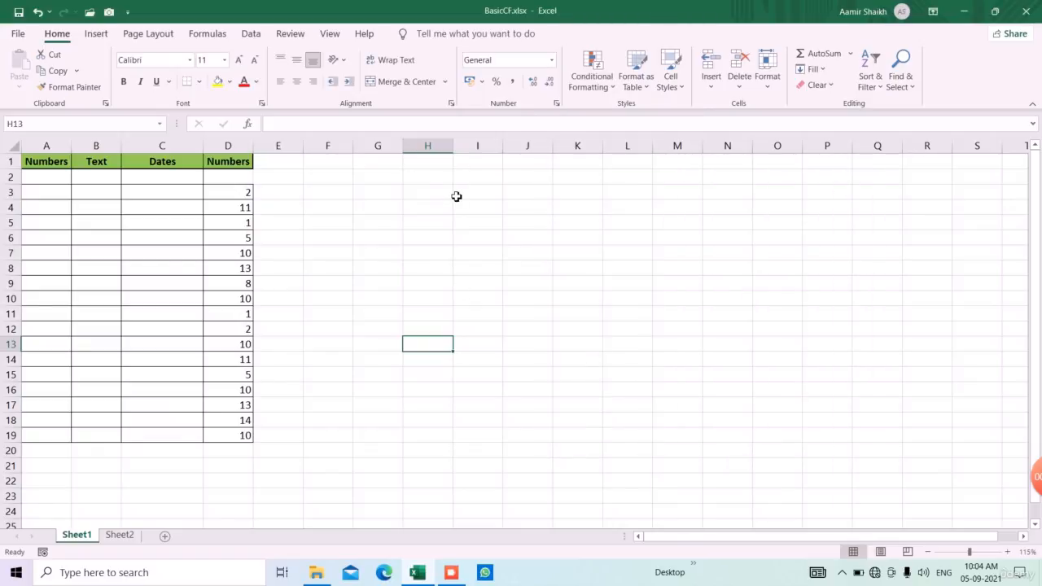
{"action": "left_click", "coordinate": [57, 180]}
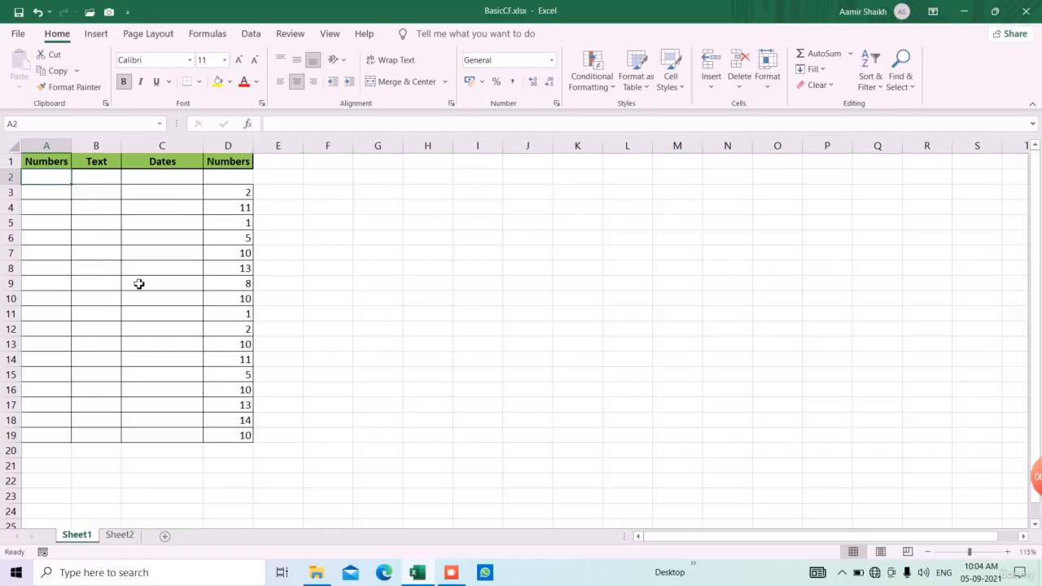
{"action": "type", "text": "10"}
{"action": "key", "text": "Return"}
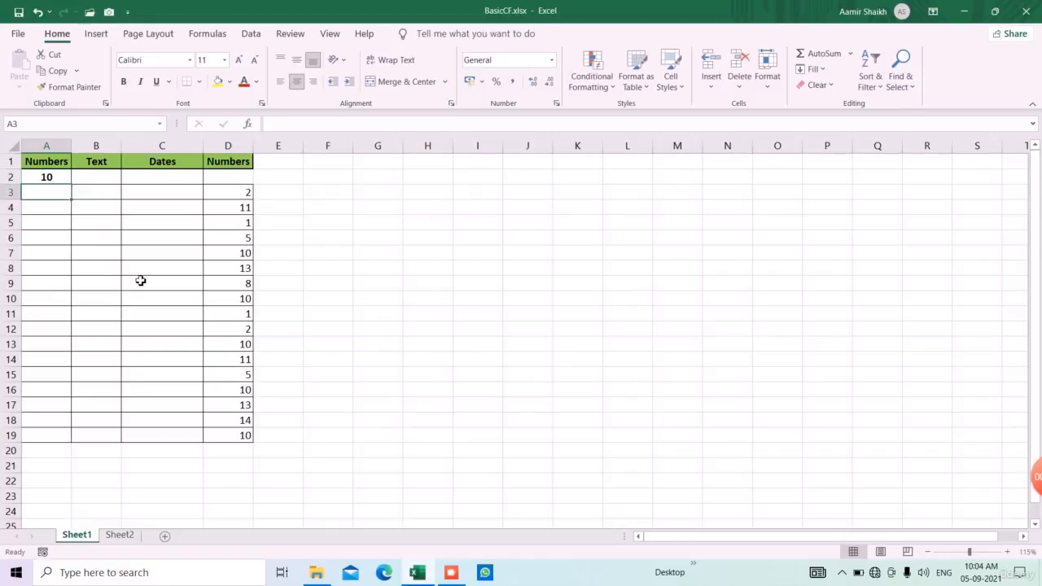
{"action": "type", "text": "20"}
{"action": "key", "text": "Return"}
{"action": "key", "text": "Up"}
{"action": "key", "text": "Up"}
{"action": "key", "text": "shift+Down"}
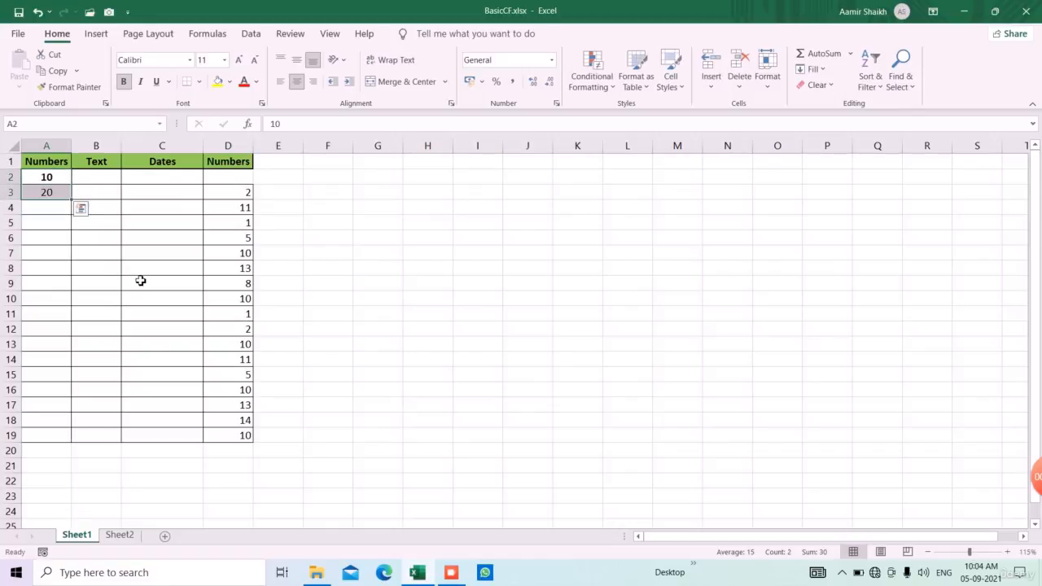
{"action": "key", "text": "Delete"}
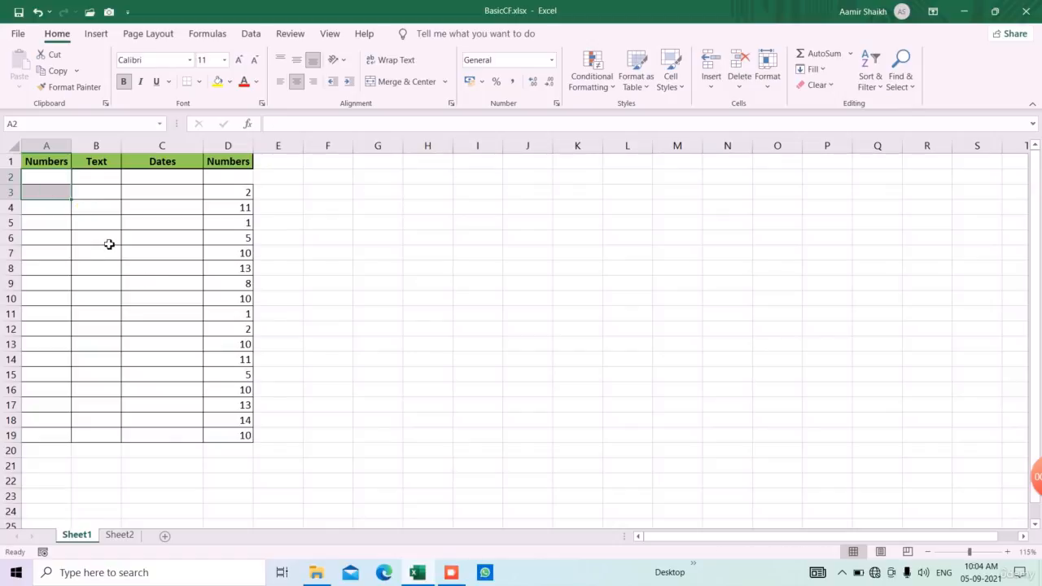
Enter 10 in A3 and 20 in A4, and extend the series down the first Numbers column to A19.
{"action": "left_click", "coordinate": [58, 197]}
{"action": "type", "text": "10"}
{"action": "key", "text": "Return"}
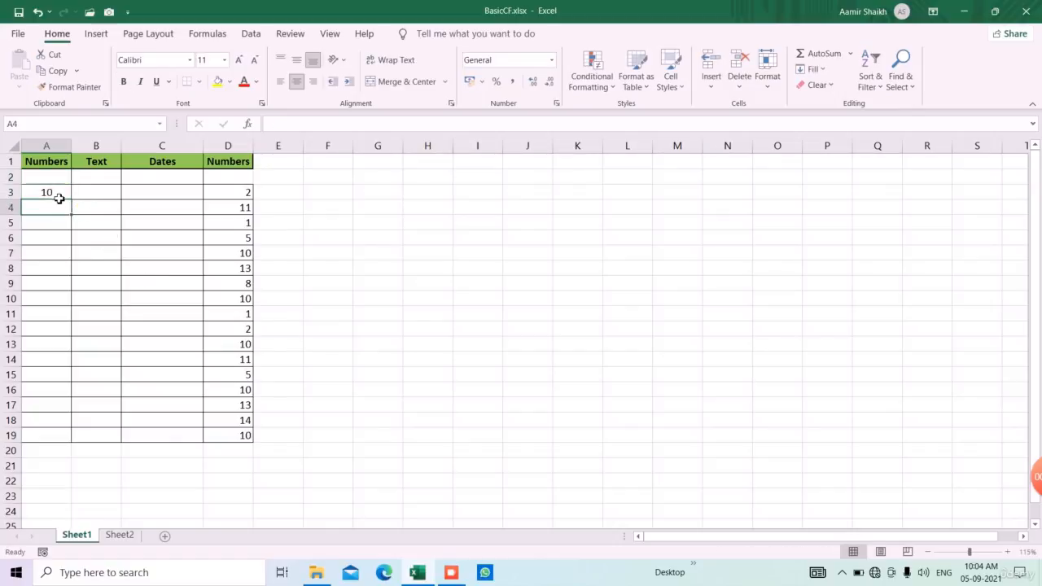
{"action": "type", "text": "20"}
{"action": "key", "text": "Return"}
{"action": "left_click_drag", "start_coordinate": [60, 198], "coordinate": [68, 449]}
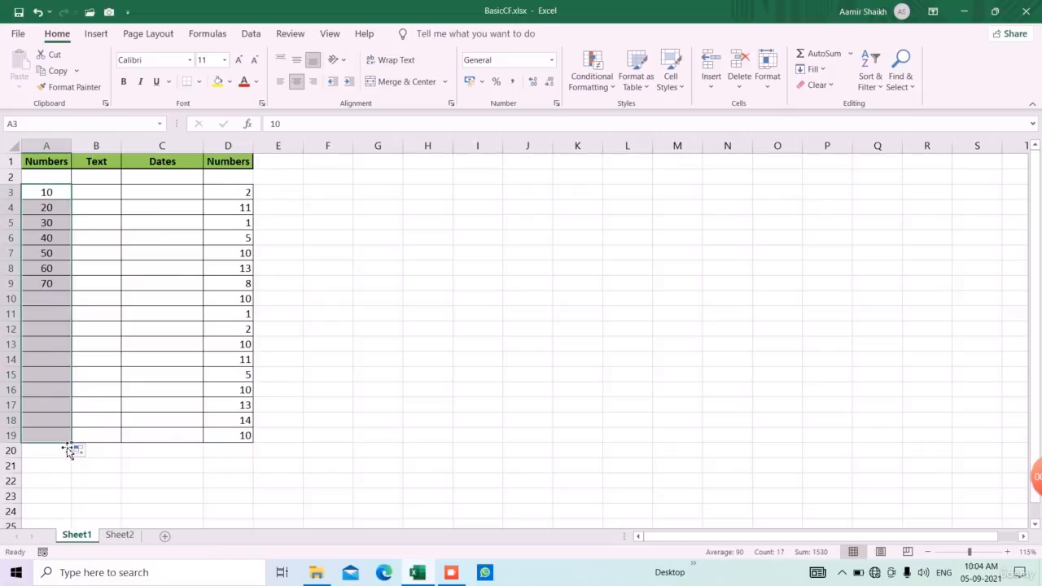
Enter Mon in B3 and fill the weekday series down the Text column to B19.
{"action": "left_click", "coordinate": [106, 197]}
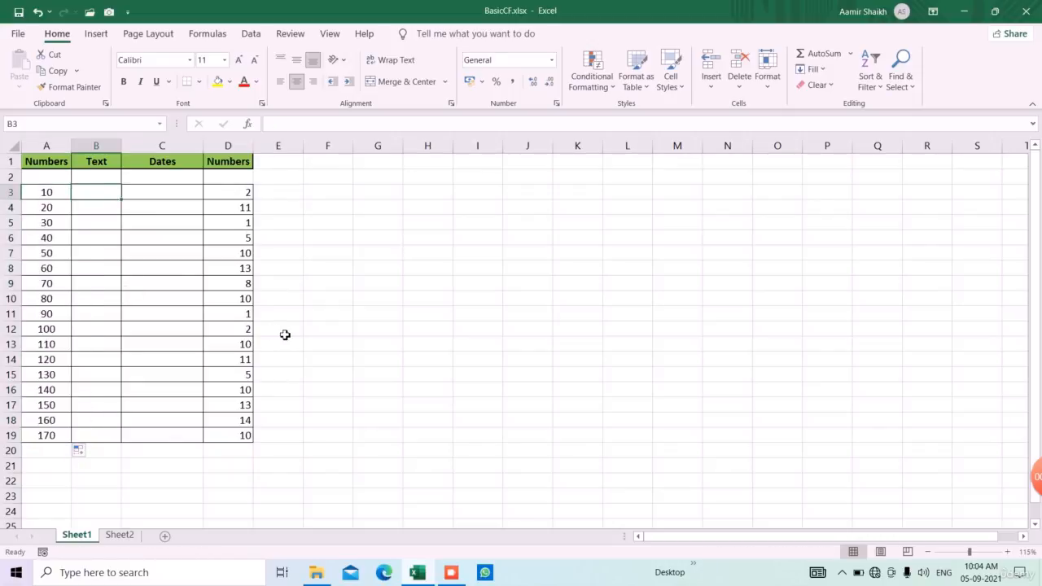
{"action": "type", "text": "Mon"}
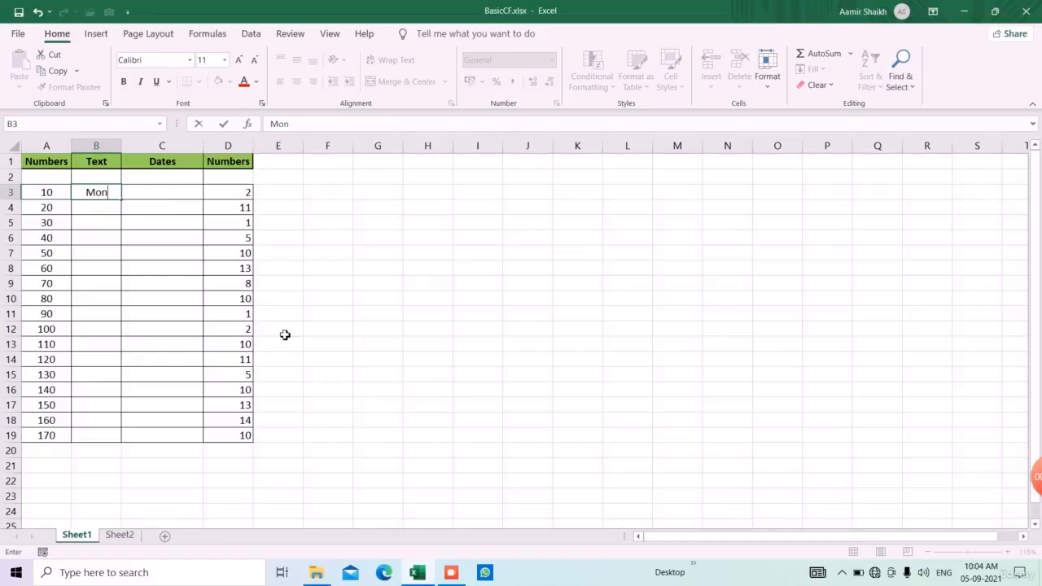
{"action": "key", "text": "Return"}
{"action": "key", "text": "Up"}
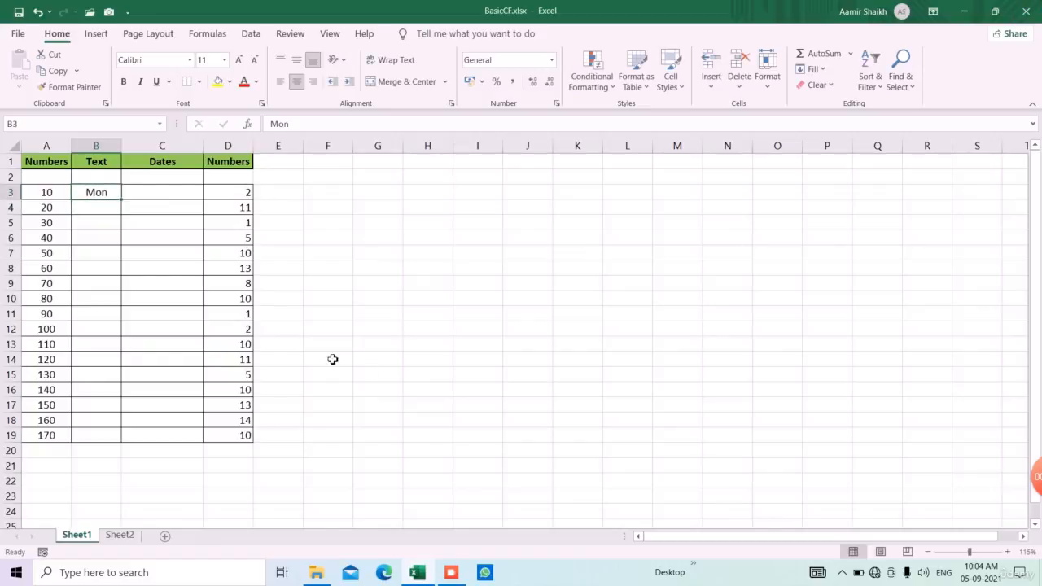
{"action": "double_click", "coordinate": [122, 200]}
Enter the date 01-09-2021 in C3 and fill consecutive dates down the Dates column to C19.
{"action": "left_click", "coordinate": [161, 199]}
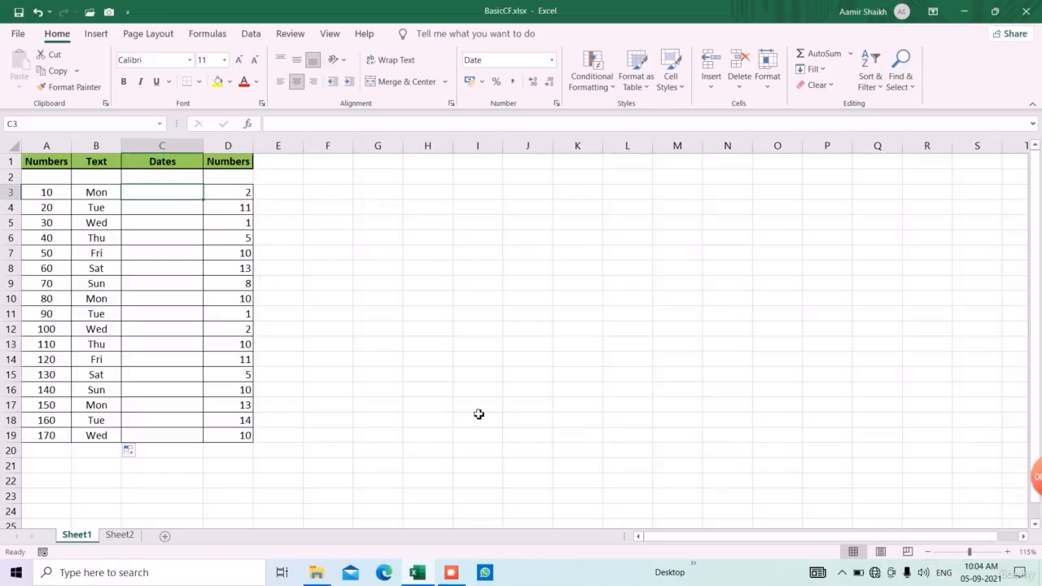
{"action": "mouse_move", "coordinate": [980, 584]}
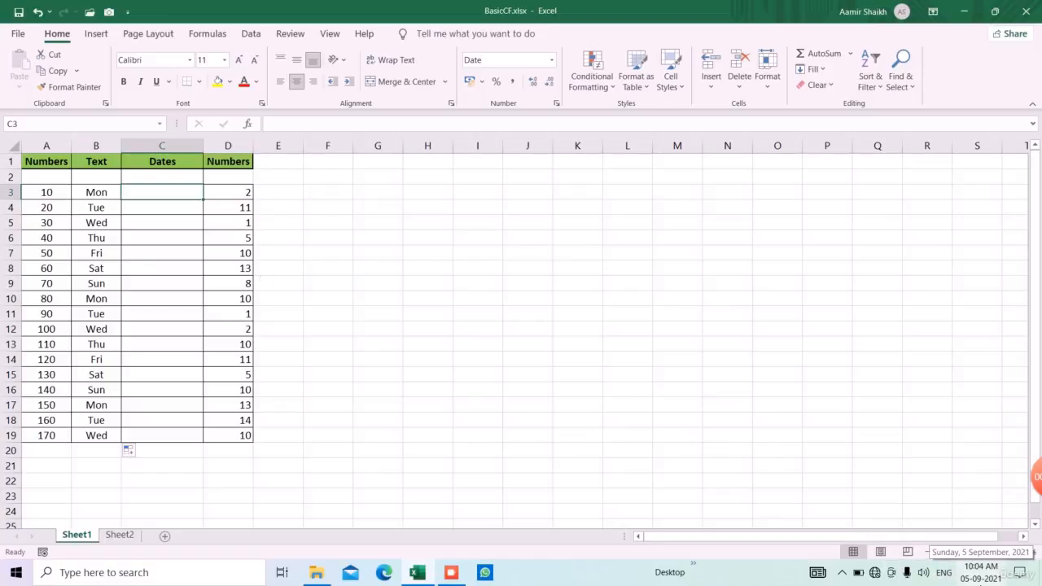
{"action": "type", "text": "01"}
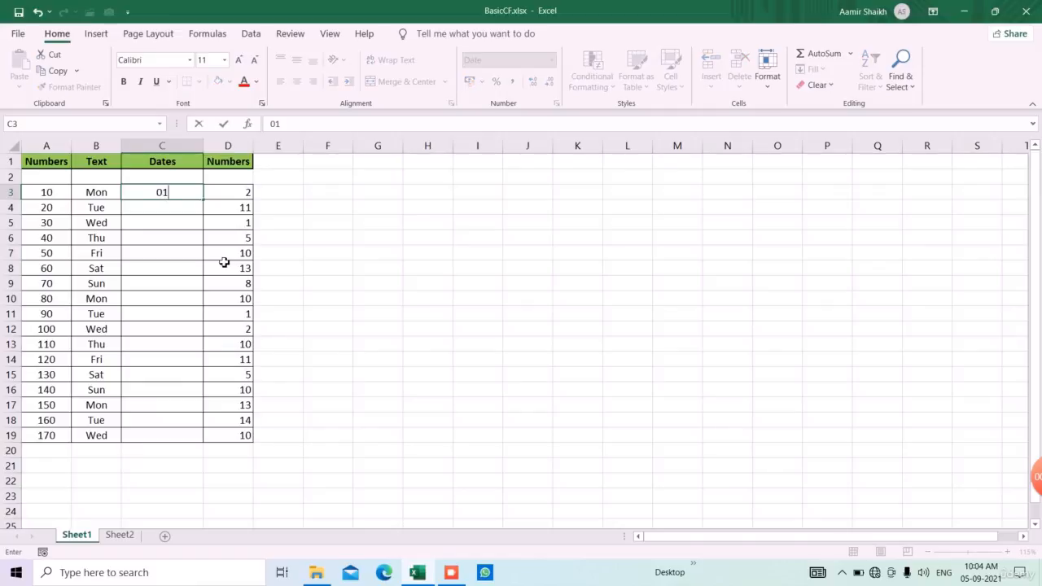
{"action": "type", "text": "-09-2021"}
{"action": "key", "text": "Return"}
{"action": "left_click", "coordinate": [193, 197]}
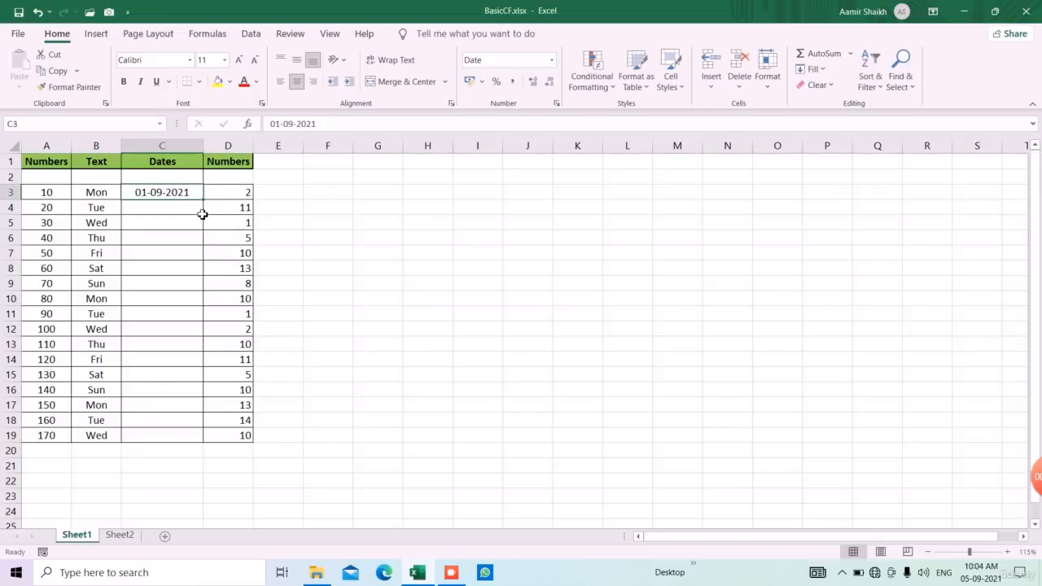
{"action": "left_click_drag", "start_coordinate": [209, 204], "coordinate": [188, 441]}
{"action": "left_click", "coordinate": [319, 407]}
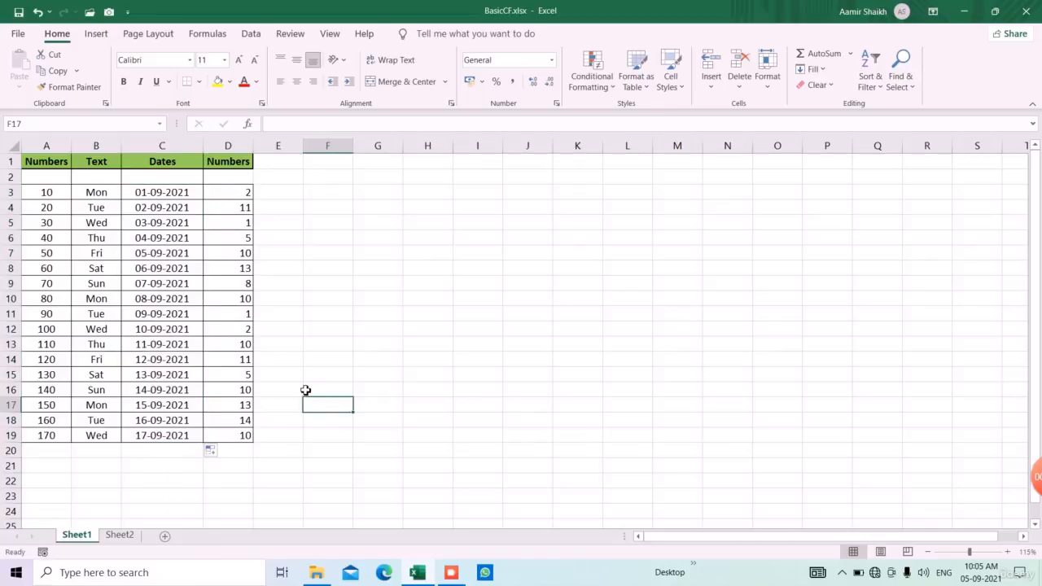
Apply a Greater Than conditional formatting rule to A3:A19 for values above 100, using Light Red Fill with Dark Red Text.
{"action": "left_click", "coordinate": [60, 199]}
{"action": "left_click_drag", "start_coordinate": [59, 215], "coordinate": [66, 437]}
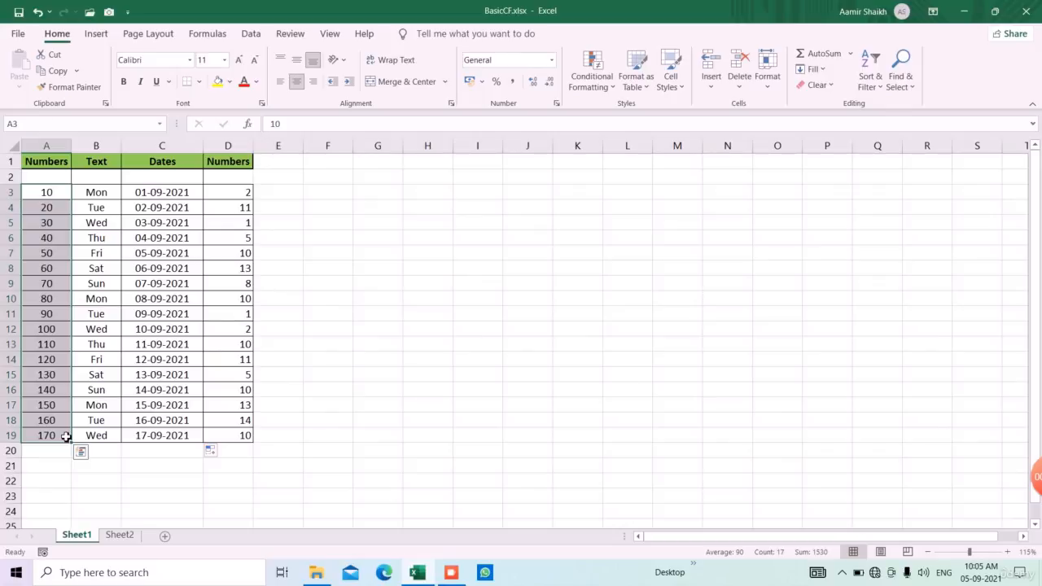
{"action": "left_click", "coordinate": [579, 83]}
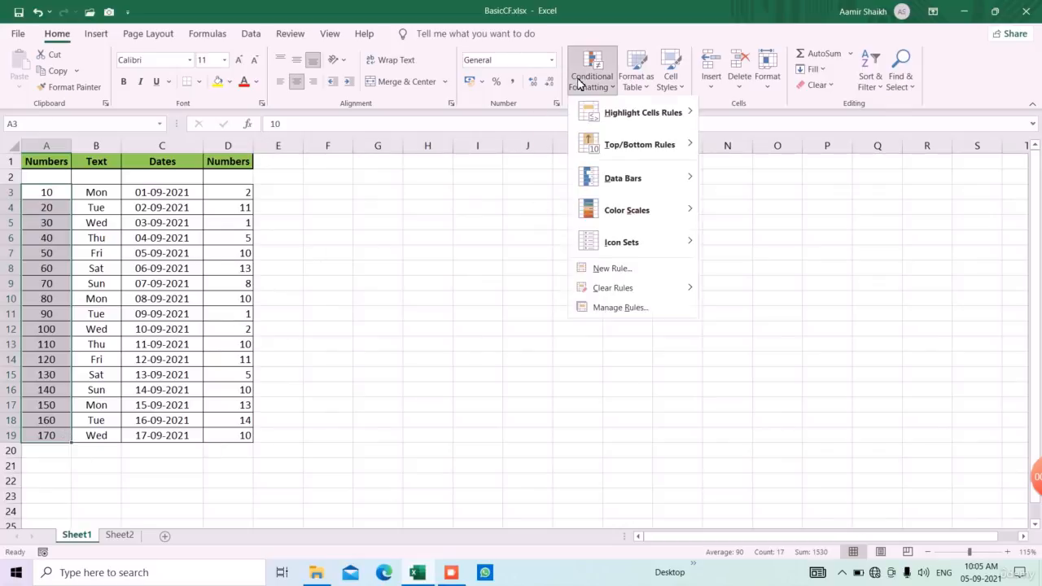
{"action": "mouse_move", "coordinate": [633, 126]}
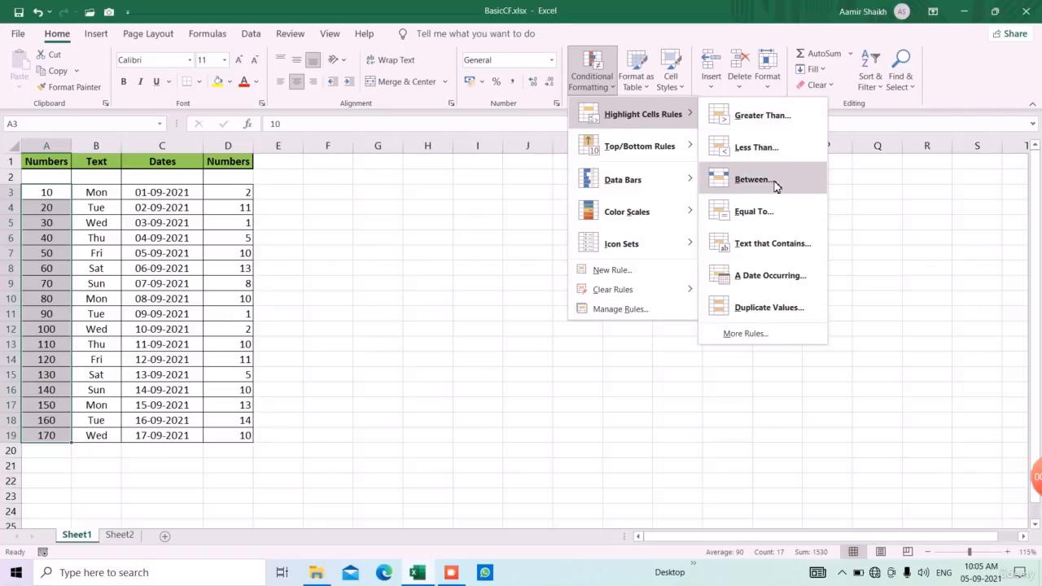
{"action": "left_click", "coordinate": [762, 115]}
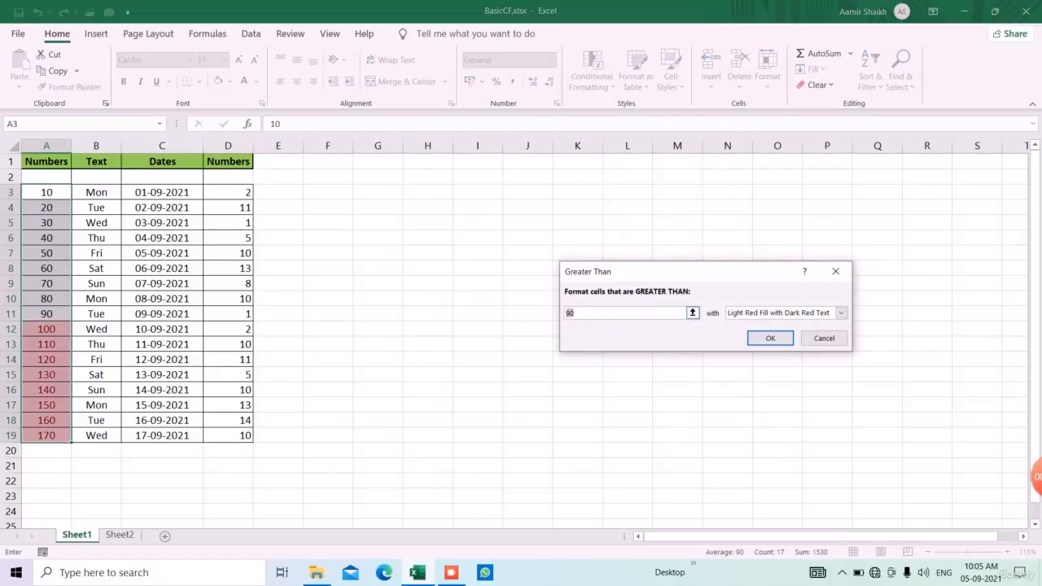
{"action": "type", "text": "100"}
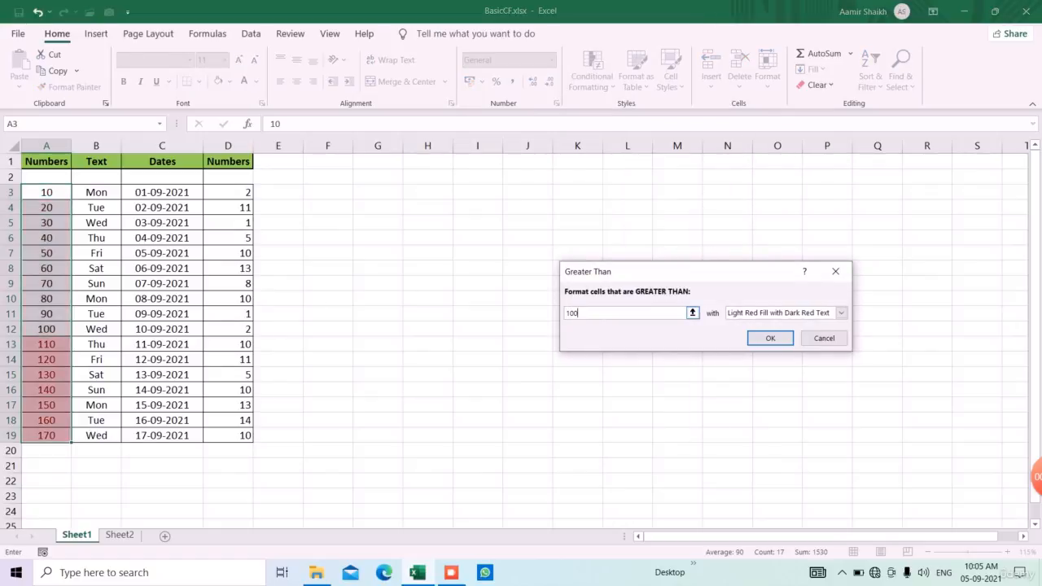
{"action": "left_click", "coordinate": [842, 314]}
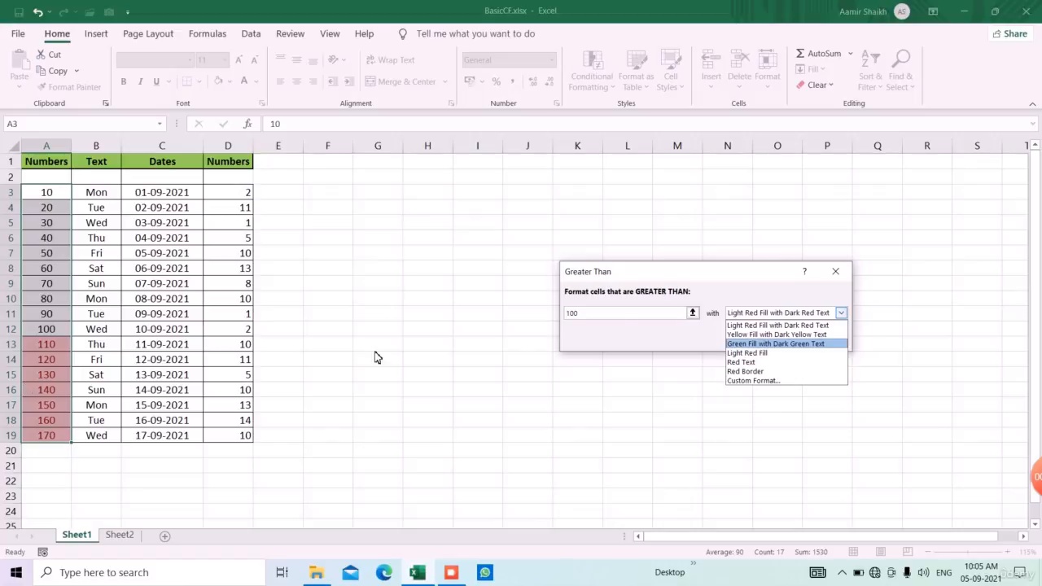
{"action": "left_click", "coordinate": [785, 381]}
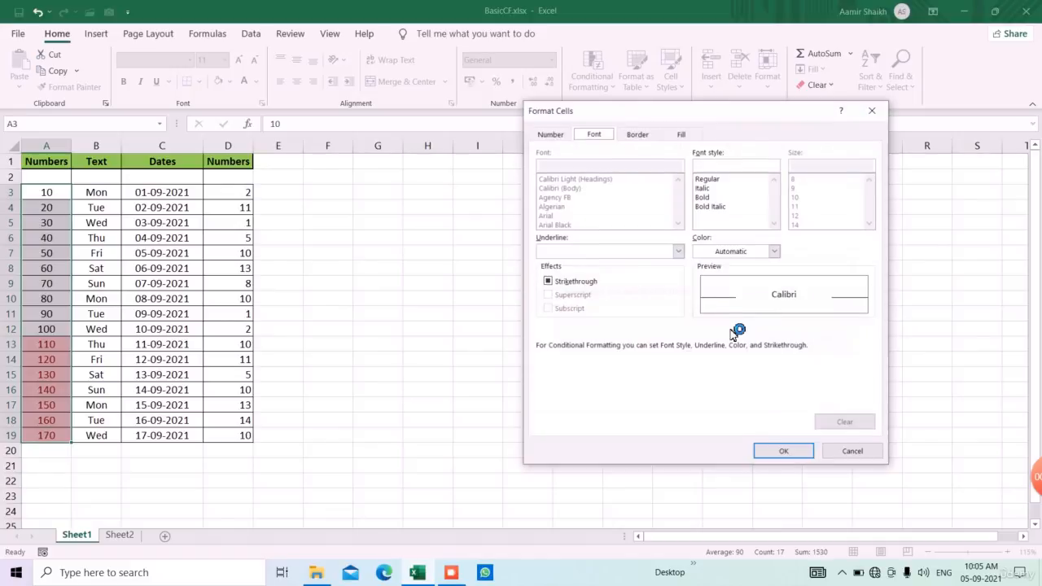
{"action": "left_click", "coordinate": [873, 110]}
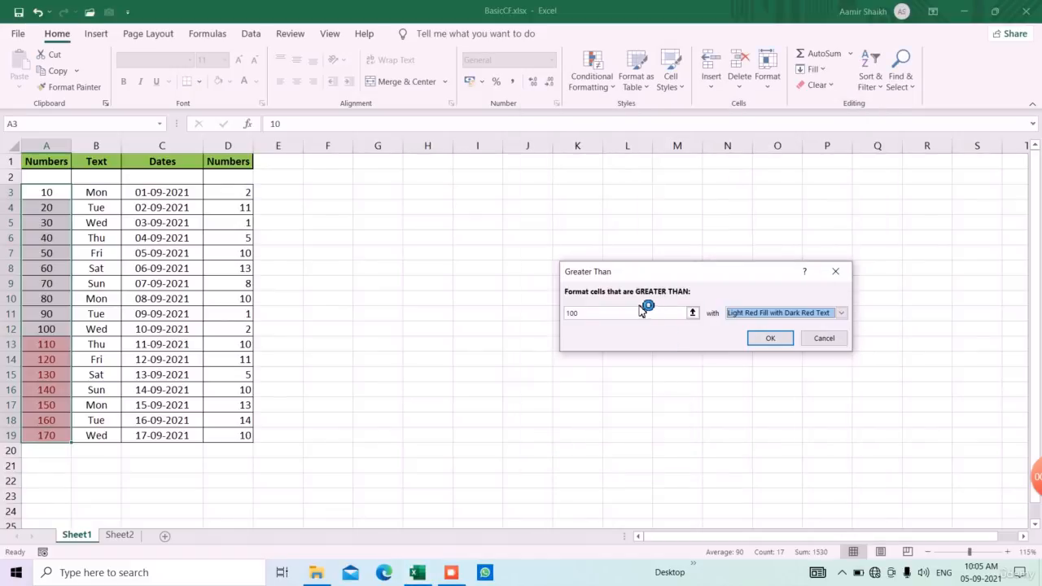
{"action": "left_click", "coordinate": [766, 340]}
{"action": "left_click", "coordinate": [775, 339]}
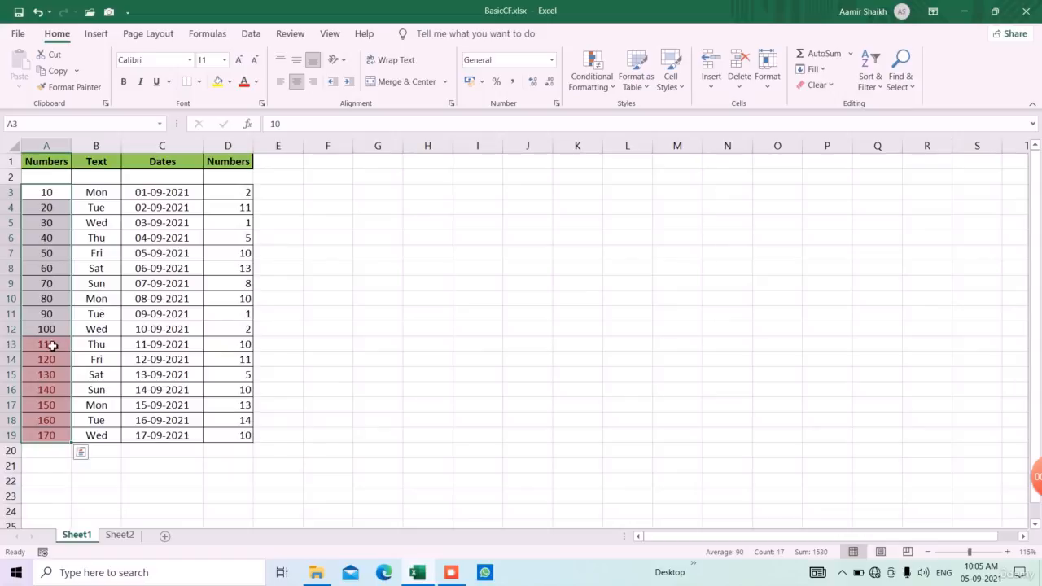
Test the highlight rule by changing cell A12 to 101 and cell A15 to 13.
{"action": "left_click", "coordinate": [50, 254]}
{"action": "left_click", "coordinate": [59, 333]}
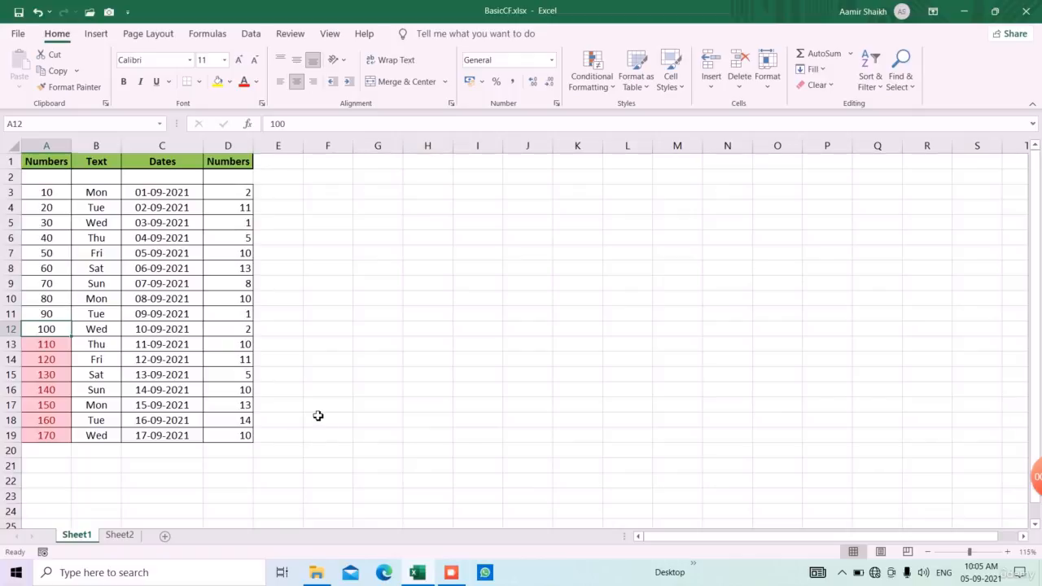
{"action": "type", "text": "10"}
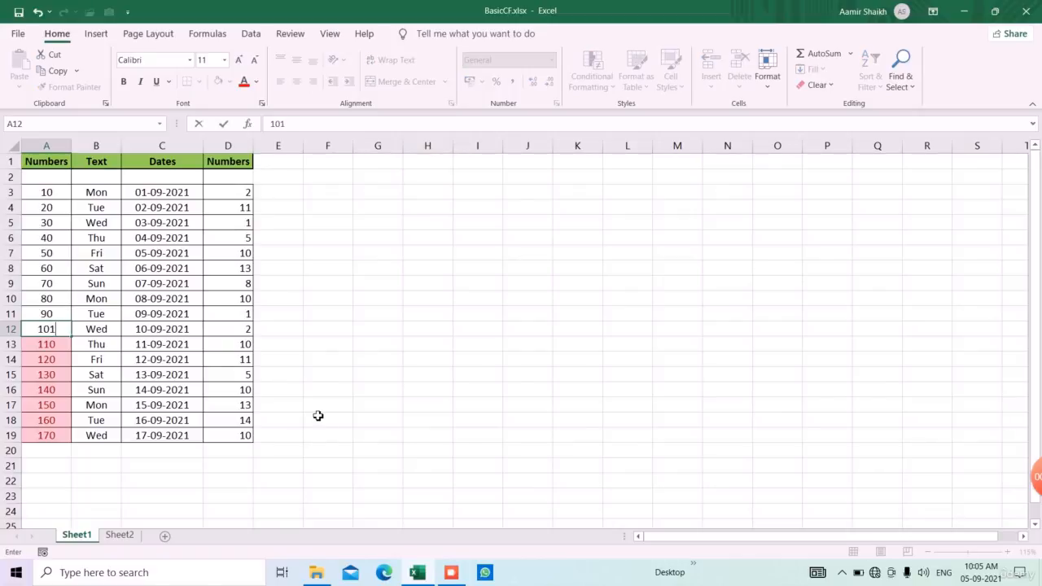
{"action": "key", "text": "Return"}
{"action": "key", "text": "Down"}
{"action": "key", "text": "Down"}
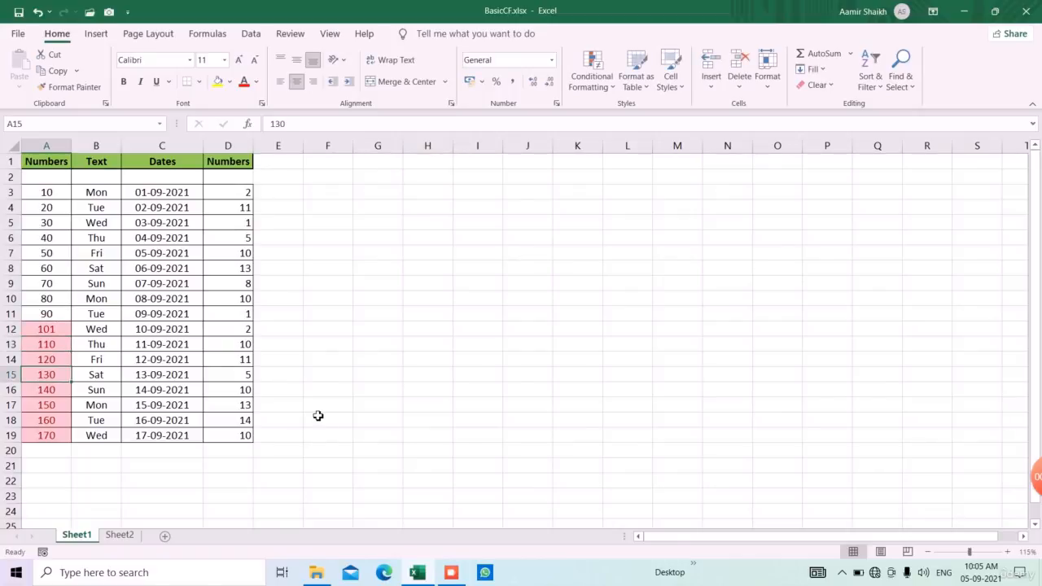
{"action": "type", "text": "13"}
{"action": "key", "text": "Return"}
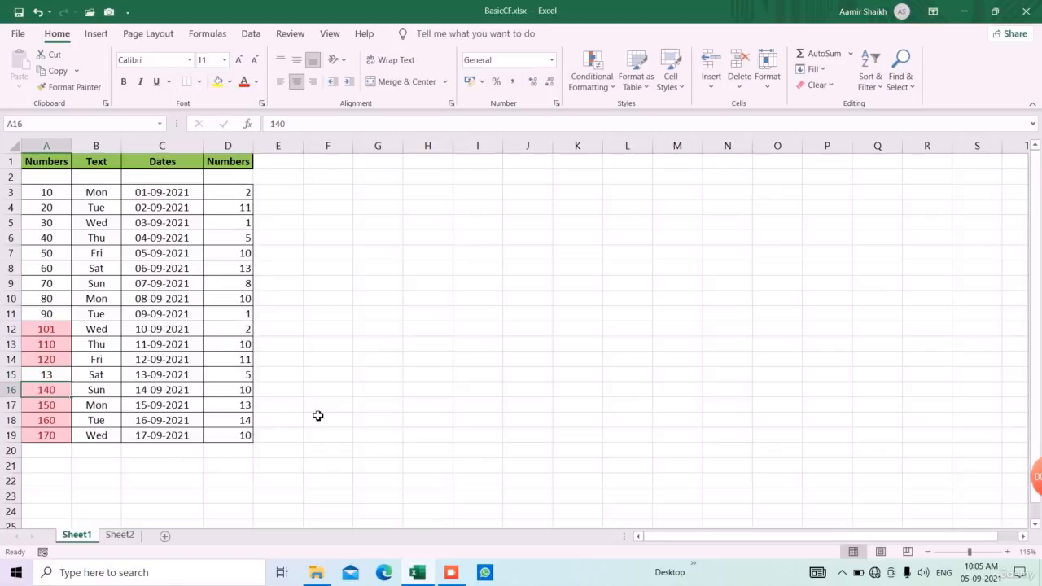
Change cell A18 to 99 and cell A14 to 100 to test the highlight rule around its threshold.
{"action": "key", "text": "Down"}
{"action": "key", "text": "Down"}
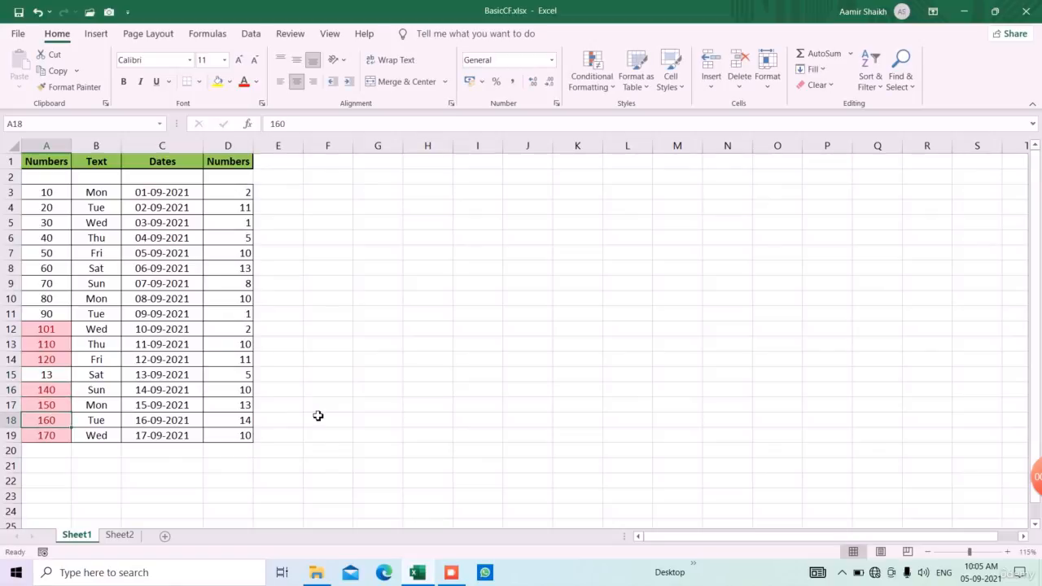
{"action": "type", "text": "99"}
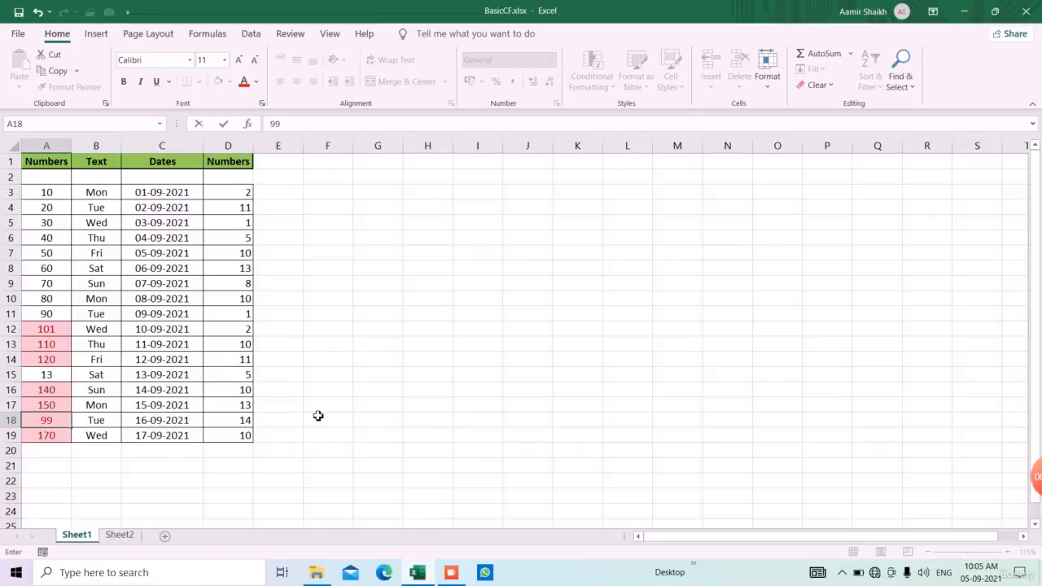
{"action": "key", "text": "Return"}
{"action": "key", "text": "Up"}
{"action": "key", "text": "Up"}
{"action": "key", "text": "Up"}
{"action": "key", "text": "Up"}
{"action": "key", "text": "Up"}
{"action": "key", "text": "Up"}
{"action": "key", "text": "Down"}
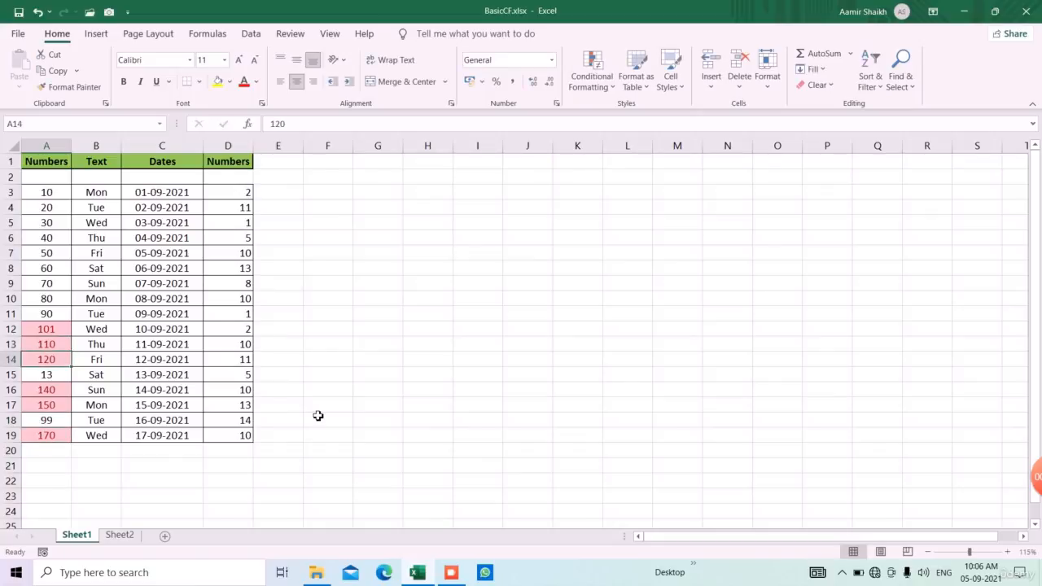
{"action": "type", "text": "100"}
{"action": "key", "text": "Return"}
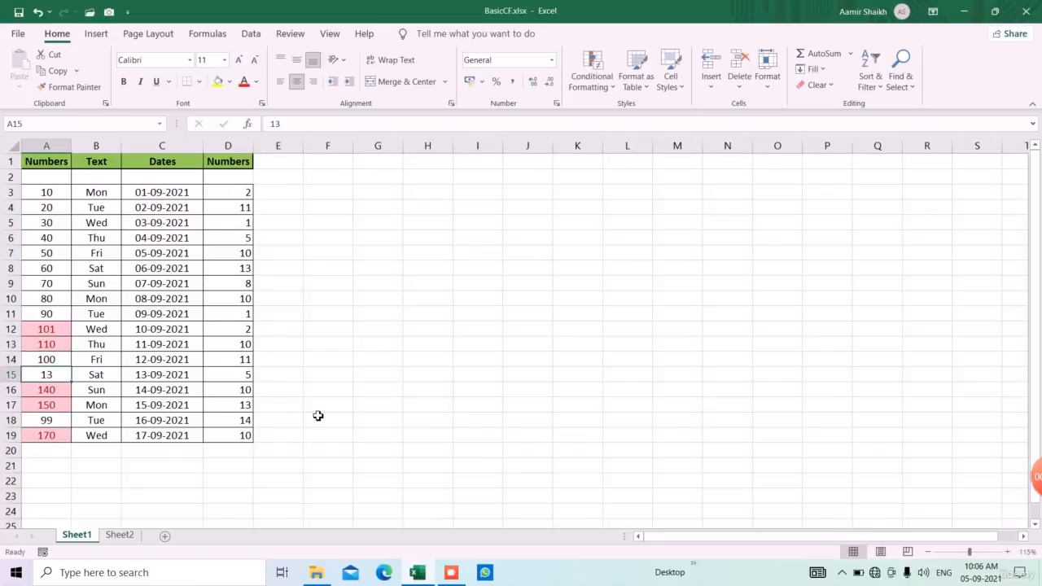
Change cell A6 to 140 to test the Greater Than highlight rule.
{"action": "key", "text": "Up"}
{"action": "key", "text": "Up"}
{"action": "key", "text": "Up"}
{"action": "key", "text": "Up"}
{"action": "key", "text": "Up"}
{"action": "key", "text": "Up"}
{"action": "key", "text": "Up"}
{"action": "key", "text": "Up"}
{"action": "key", "text": "Up"}
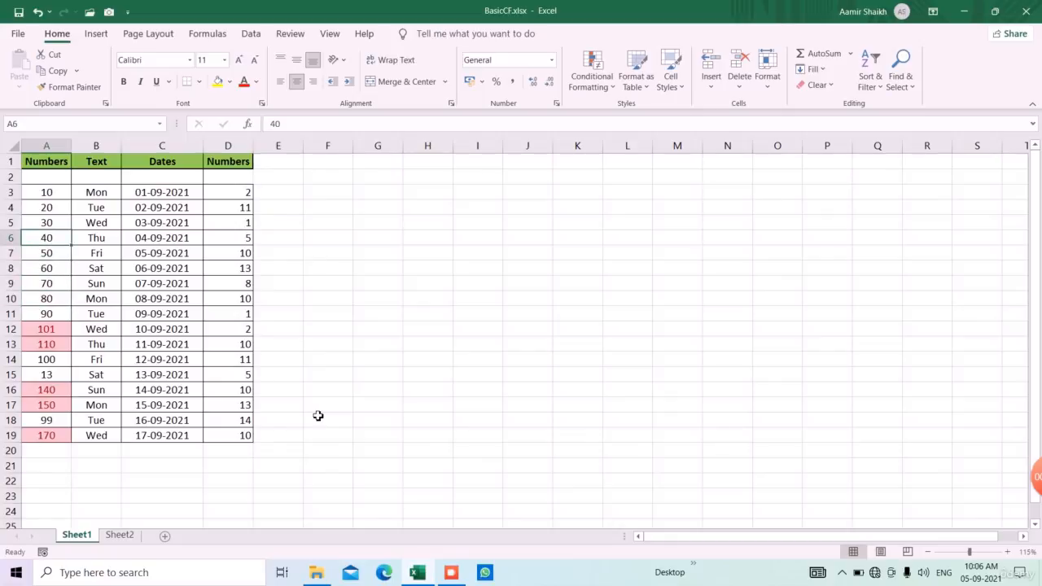
{"action": "type", "text": "140"}
{"action": "key", "text": "Return"}
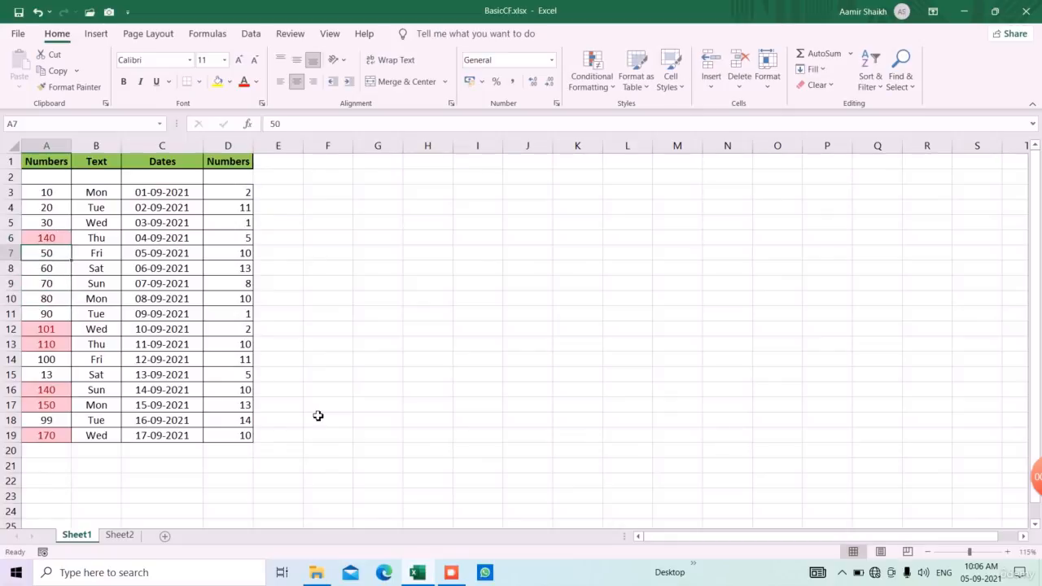
{"action": "left_click", "coordinate": [603, 70]}
{"action": "mouse_move", "coordinate": [675, 114]}
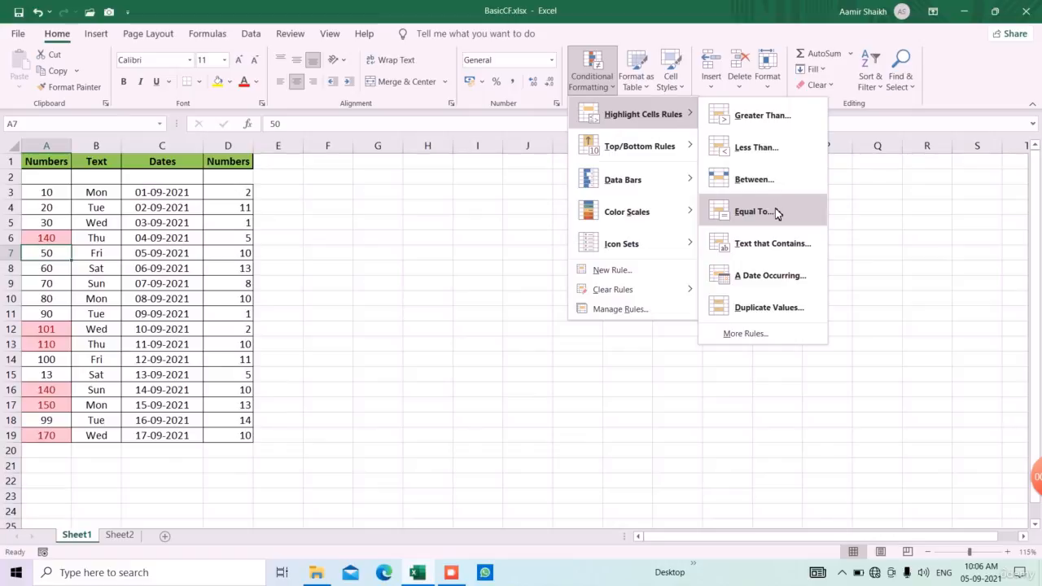
{"action": "left_click", "coordinate": [361, 271]}
Apply a Text that Contains highlight rule to B3:B19 for the text Sun, using Light Red Fill with Dark Red Text.
{"action": "left_click_drag", "start_coordinate": [94, 193], "coordinate": [85, 435]}
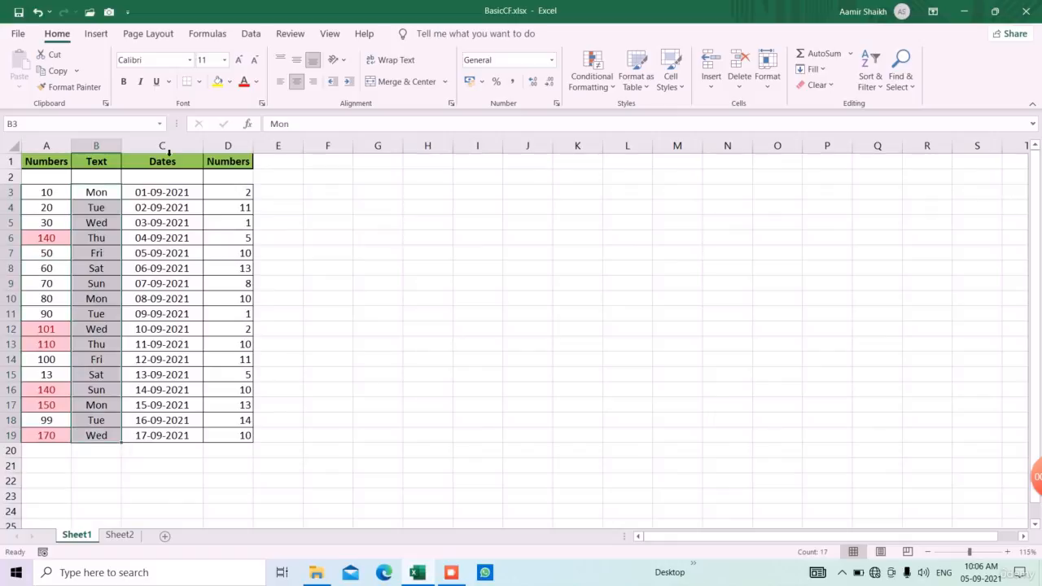
{"action": "left_click", "coordinate": [592, 83]}
{"action": "mouse_move", "coordinate": [619, 114]}
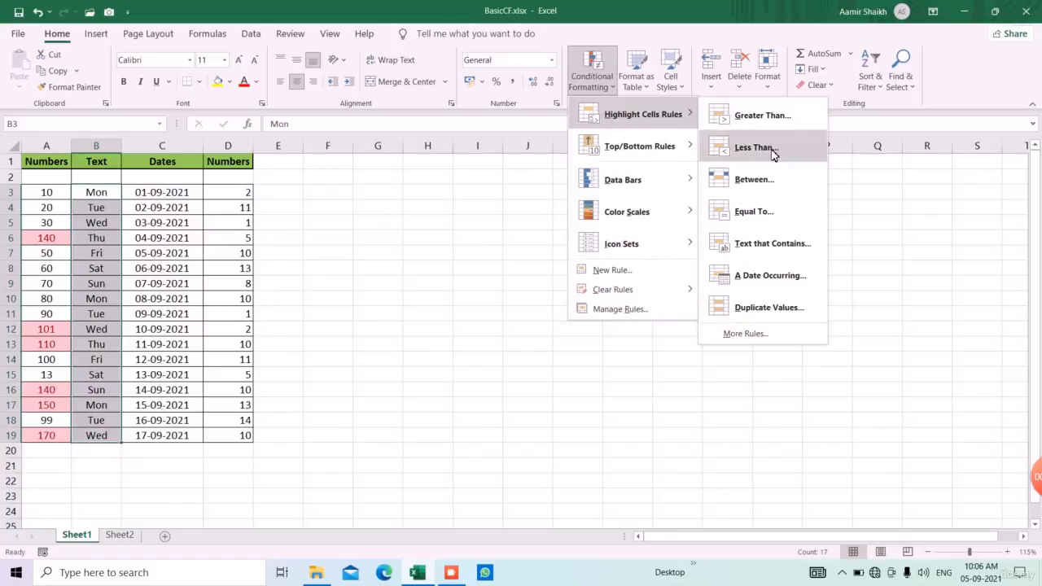
{"action": "left_click", "coordinate": [785, 242]}
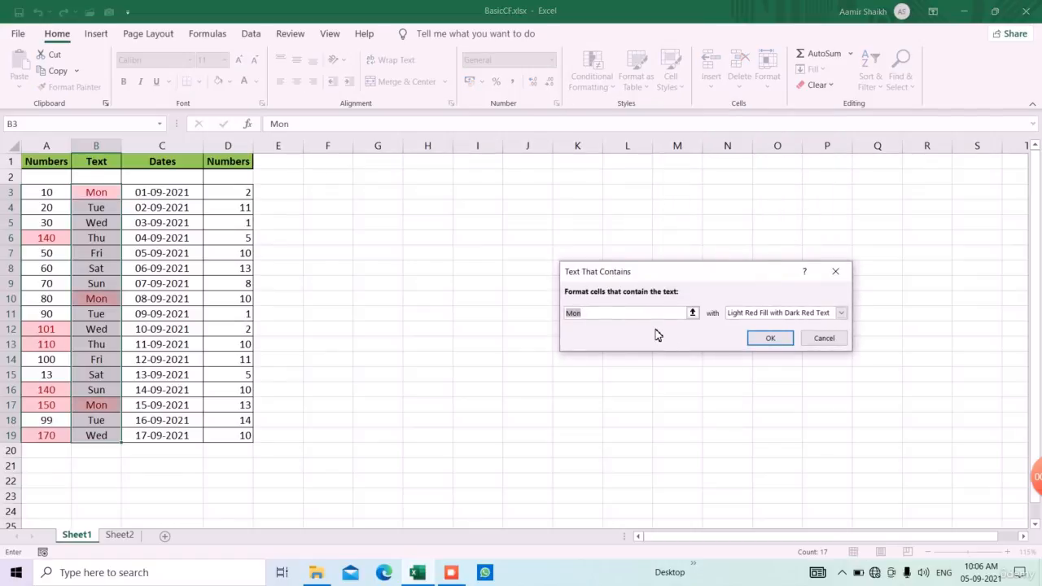
{"action": "type", "text": "Sun"}
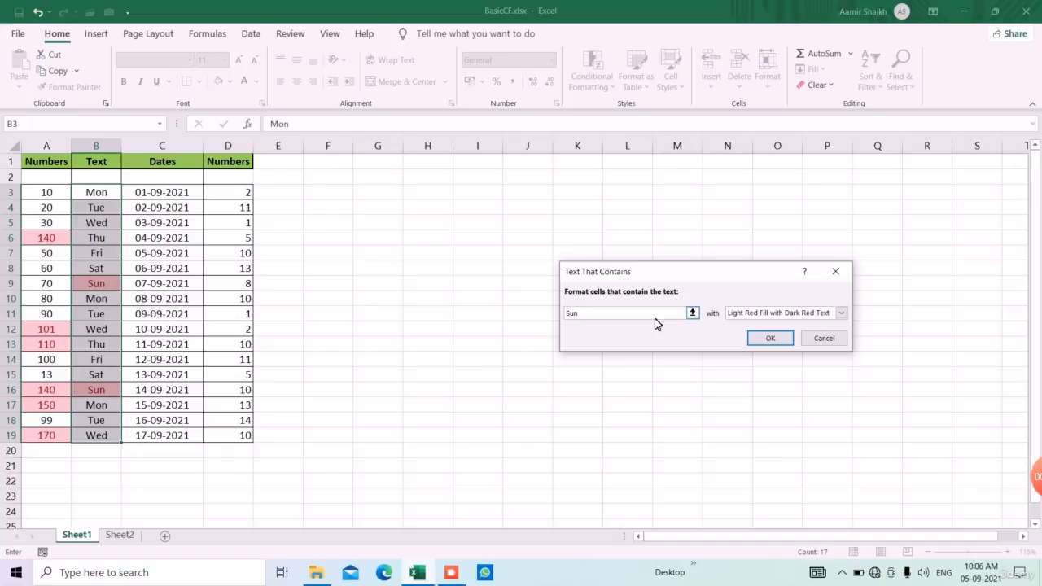
{"action": "key", "text": "Return"}
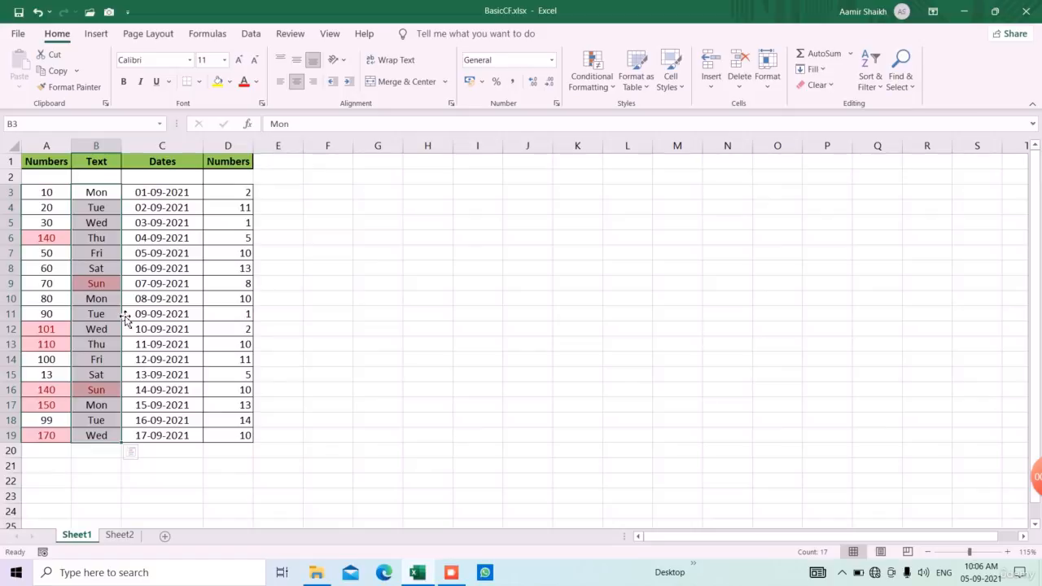
{"action": "left_click", "coordinate": [592, 74]}
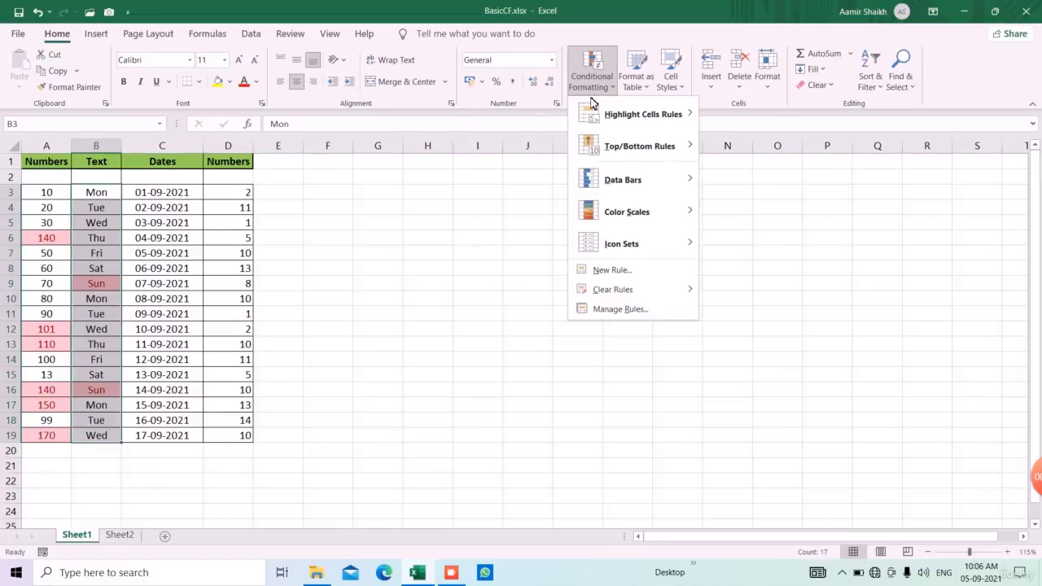
{"action": "mouse_move", "coordinate": [627, 114]}
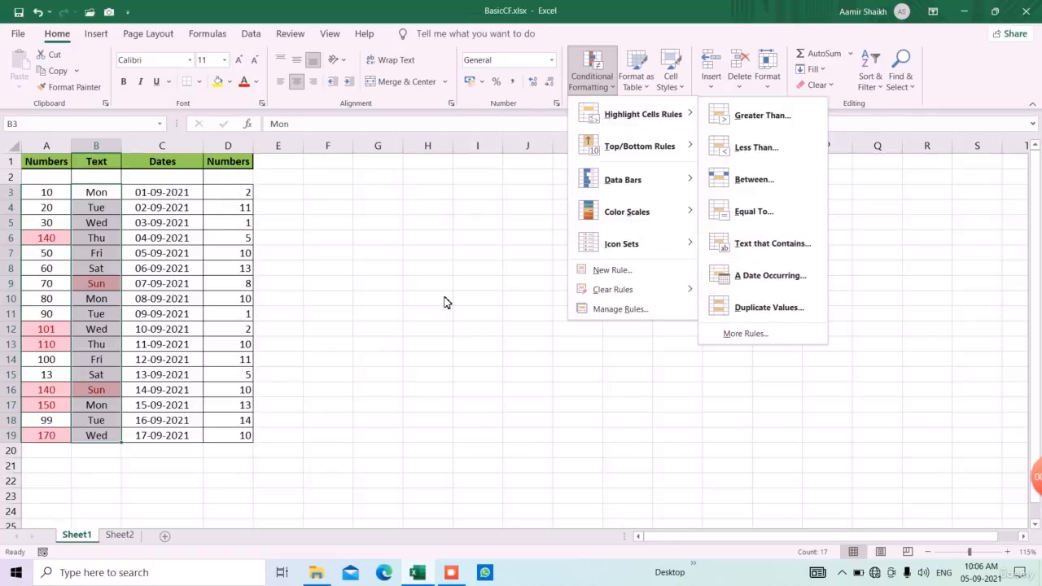
{"action": "left_click", "coordinate": [382, 295]}
Start an A Date Occurring highlight rule on C3:C19 and preview the Today and Tomorrow options.
{"action": "left_click_drag", "start_coordinate": [162, 194], "coordinate": [160, 435]}
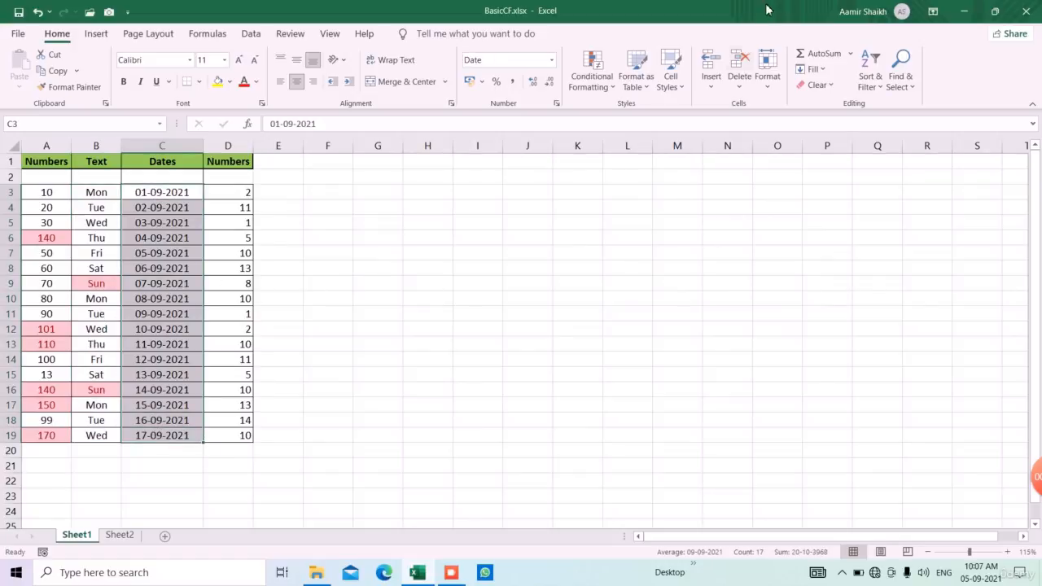
{"action": "left_click", "coordinate": [600, 81]}
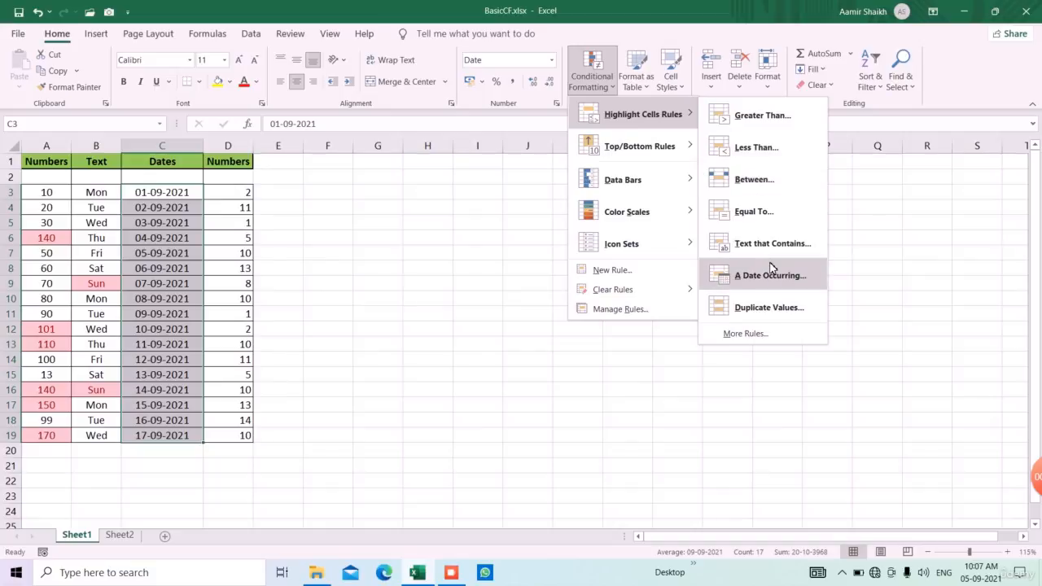
{"action": "left_click", "coordinate": [765, 272]}
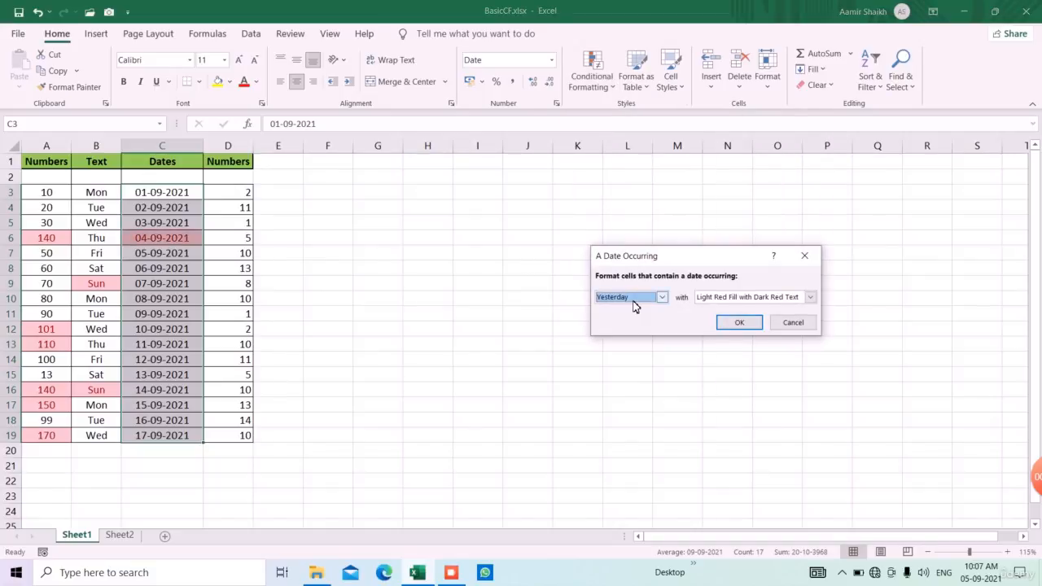
{"action": "left_click", "coordinate": [662, 297]}
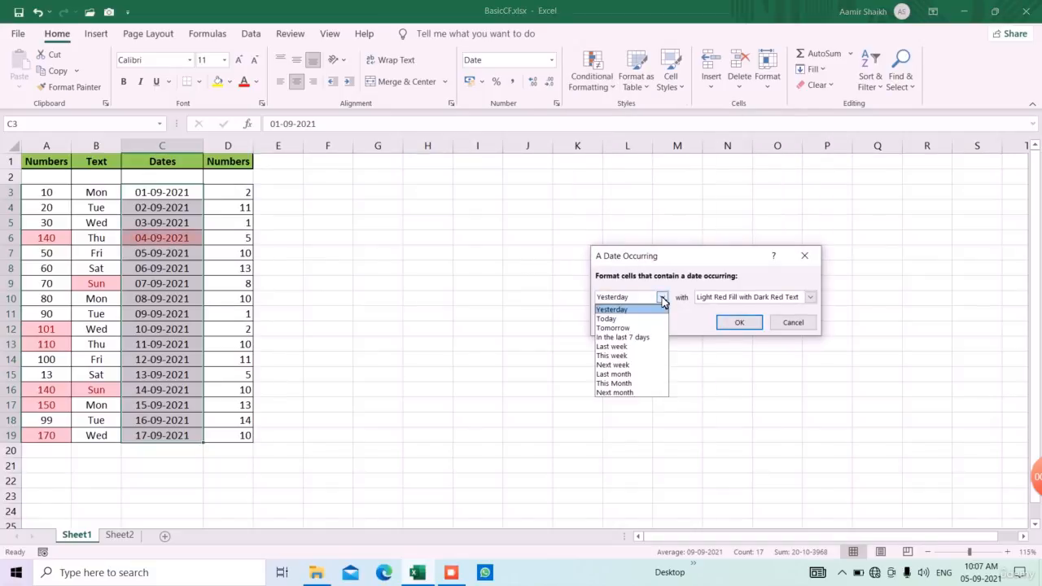
{"action": "left_click", "coordinate": [651, 318]}
{"action": "left_click", "coordinate": [662, 298]}
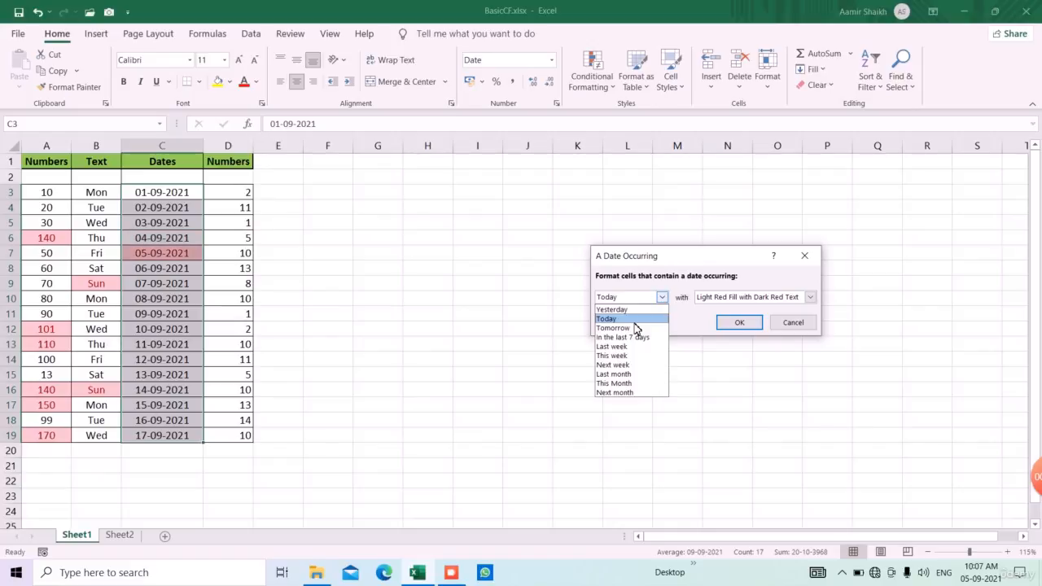
{"action": "left_click", "coordinate": [633, 328]}
Preview the Last week, This week and Next week options of the date rule, and discard the rule.
{"action": "left_click", "coordinate": [662, 297]}
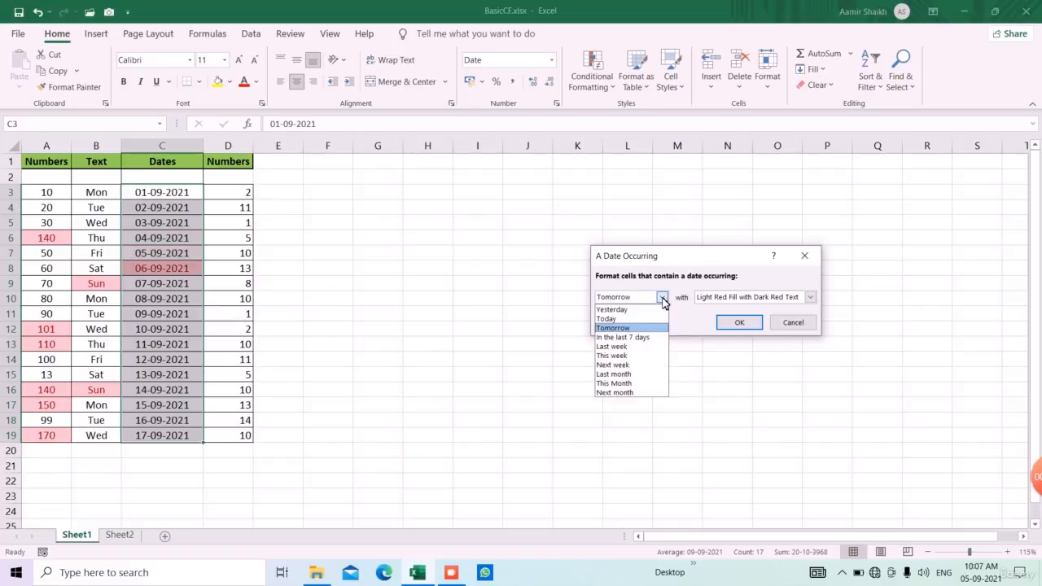
{"action": "left_click", "coordinate": [641, 348]}
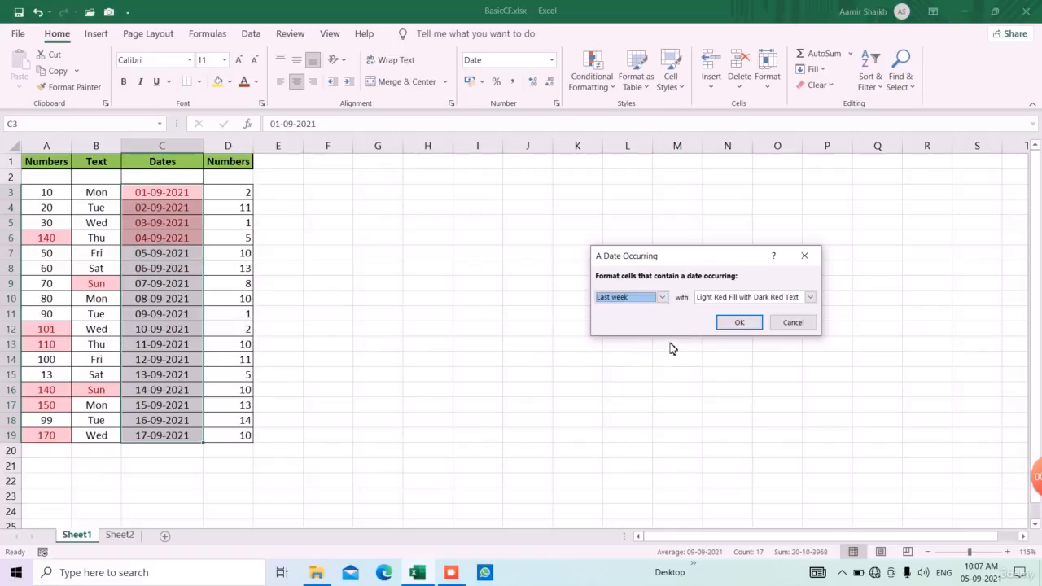
{"action": "left_click", "coordinate": [663, 301]}
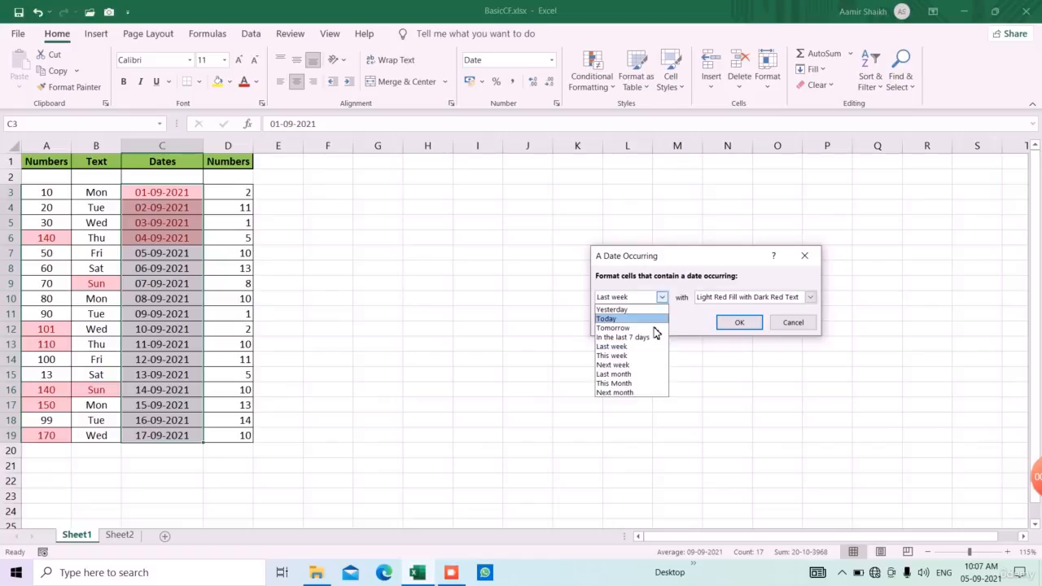
{"action": "left_click", "coordinate": [629, 365]}
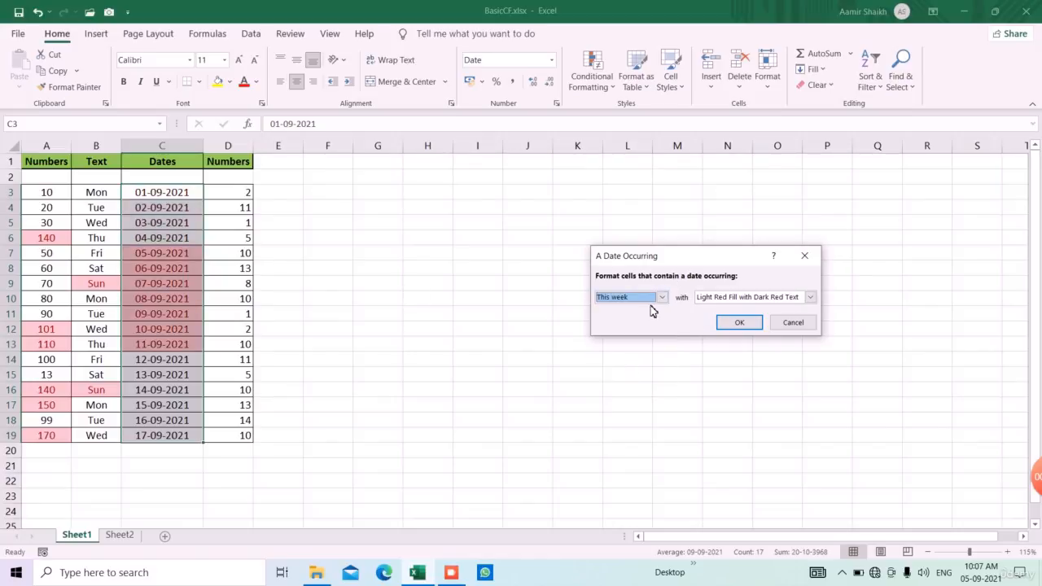
{"action": "left_click", "coordinate": [662, 298]}
{"action": "left_click", "coordinate": [643, 365]}
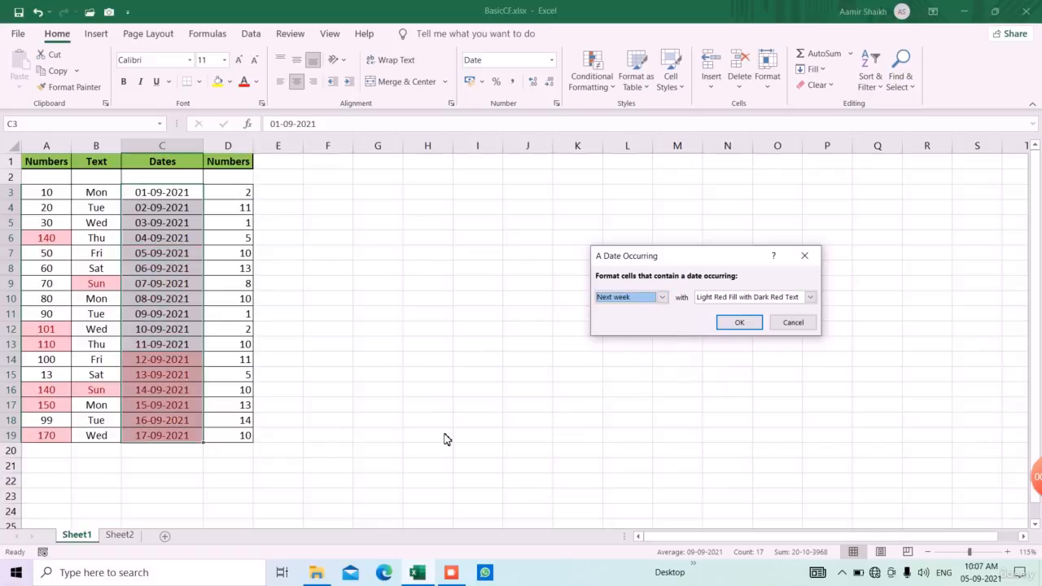
{"action": "left_click", "coordinate": [791, 323]}
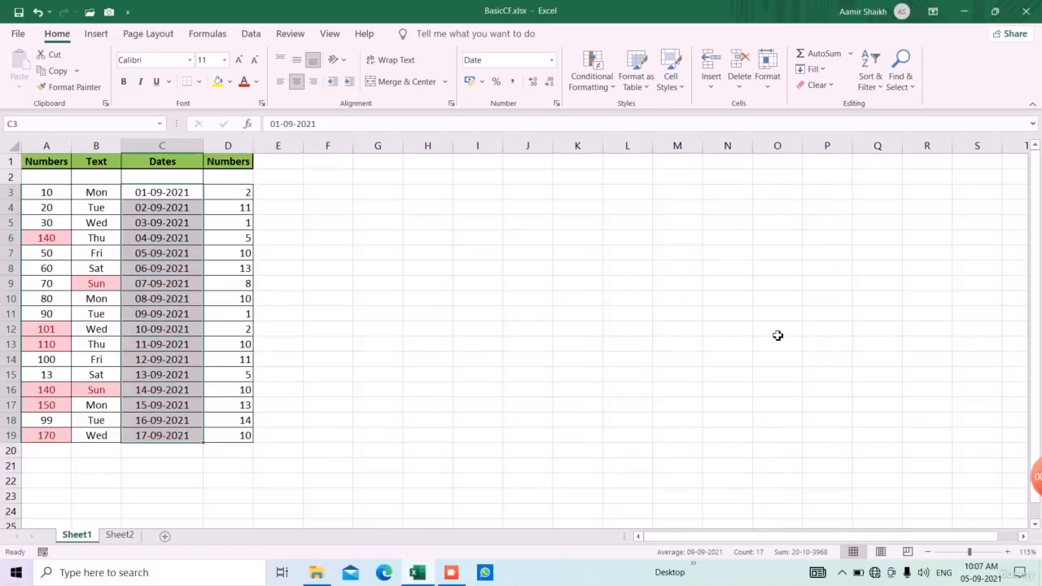
Apply a Duplicate Values rule to D3:D19 set to Unique values, using Light Red Fill with Dark Red Text.
{"action": "left_click", "coordinate": [313, 284]}
{"action": "left_click_drag", "start_coordinate": [228, 195], "coordinate": [227, 439]}
{"action": "left_click", "coordinate": [584, 81]}
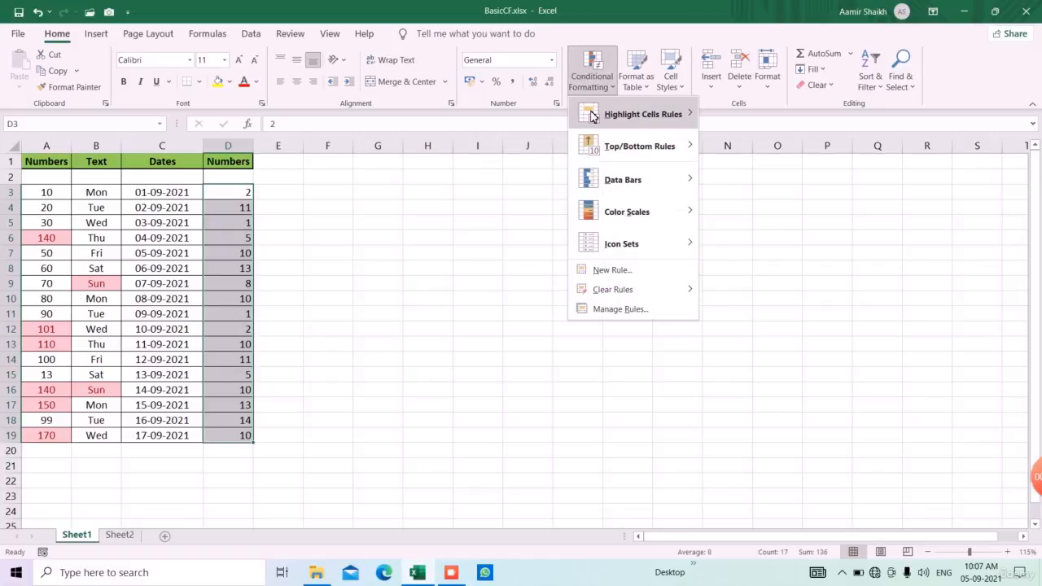
{"action": "mouse_move", "coordinate": [618, 114]}
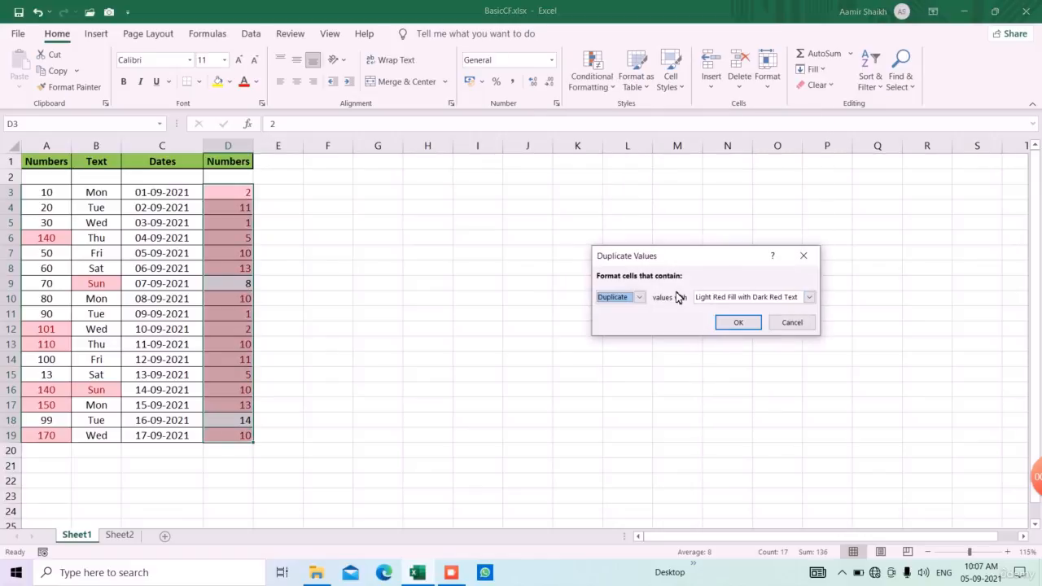
{"action": "left_click_drag", "start_coordinate": [668, 255], "coordinate": [477, 203]}
{"action": "left_click", "coordinate": [464, 245]}
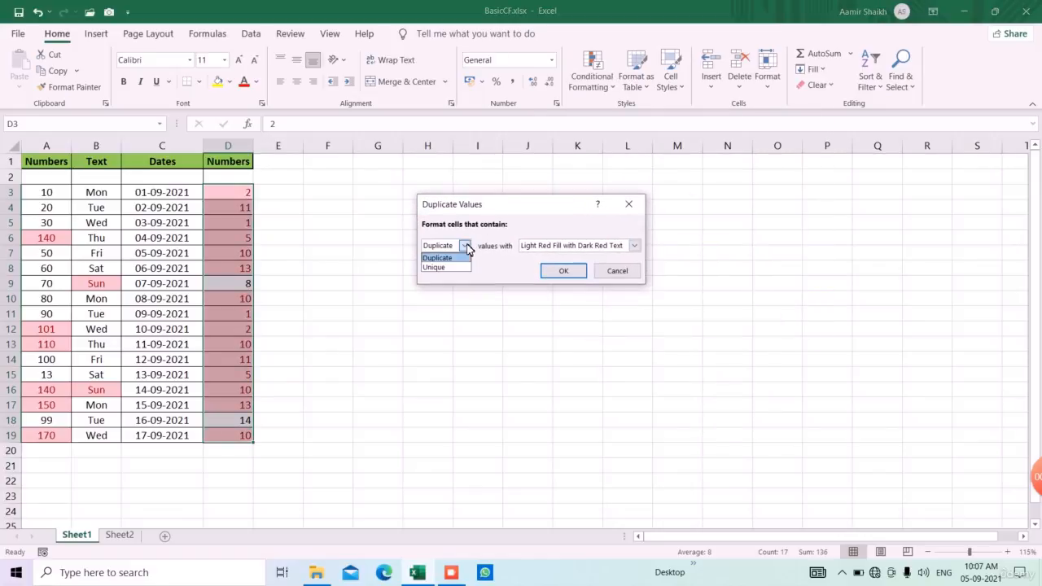
{"action": "left_click", "coordinate": [446, 267]}
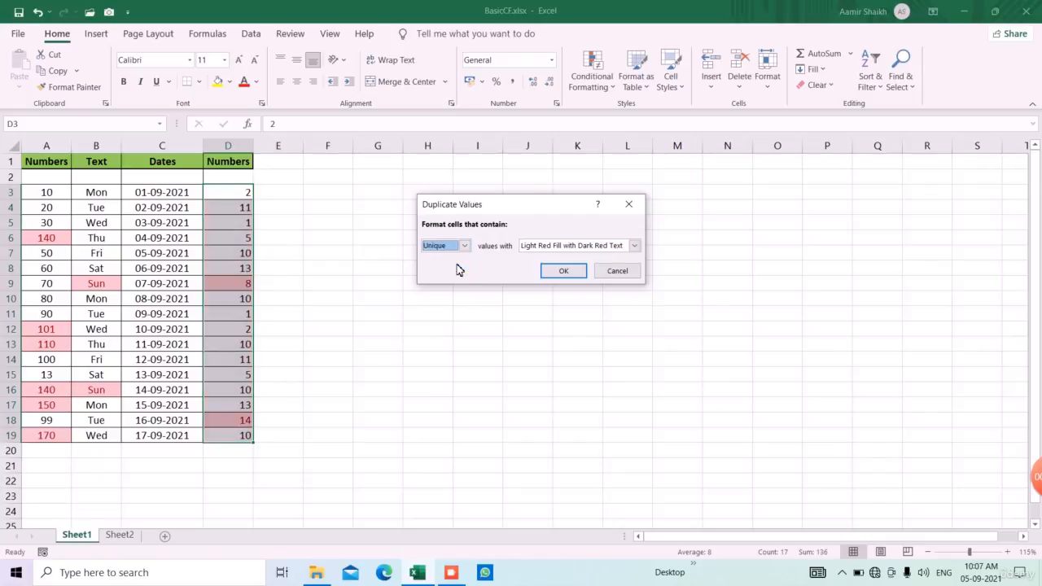
{"action": "left_click", "coordinate": [561, 270]}
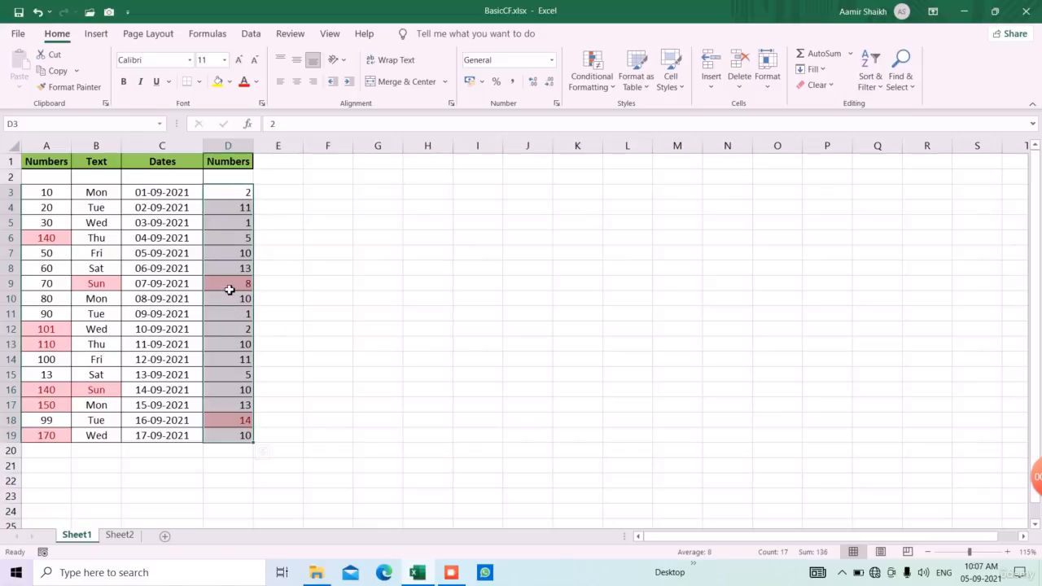
Change cell D3 to 8 to test the unique values highlighting.
{"action": "left_click", "coordinate": [229, 425]}
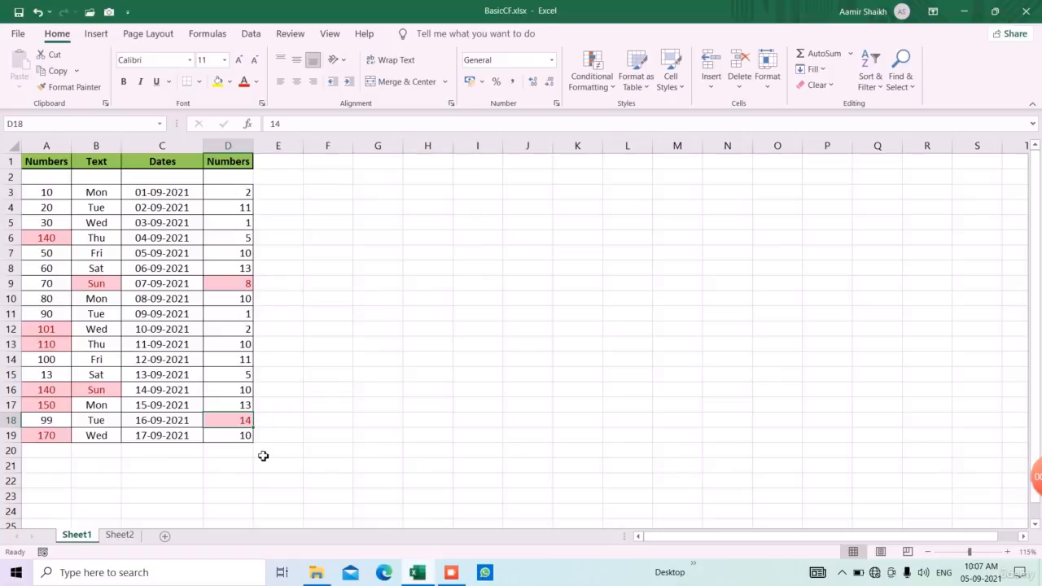
{"action": "left_click", "coordinate": [246, 196]}
{"action": "type", "text": "8"}
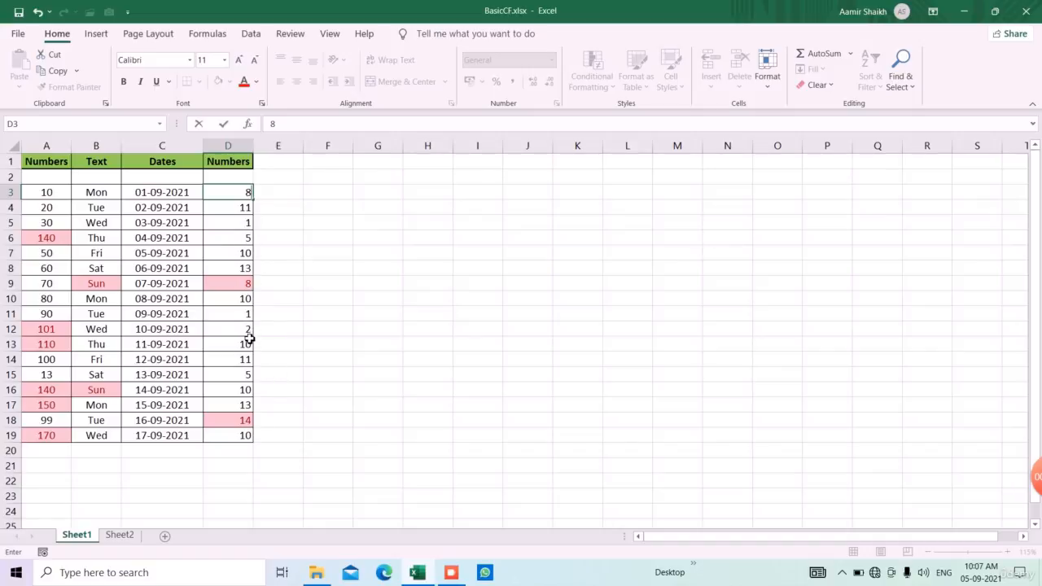
{"action": "key", "text": "Return"}
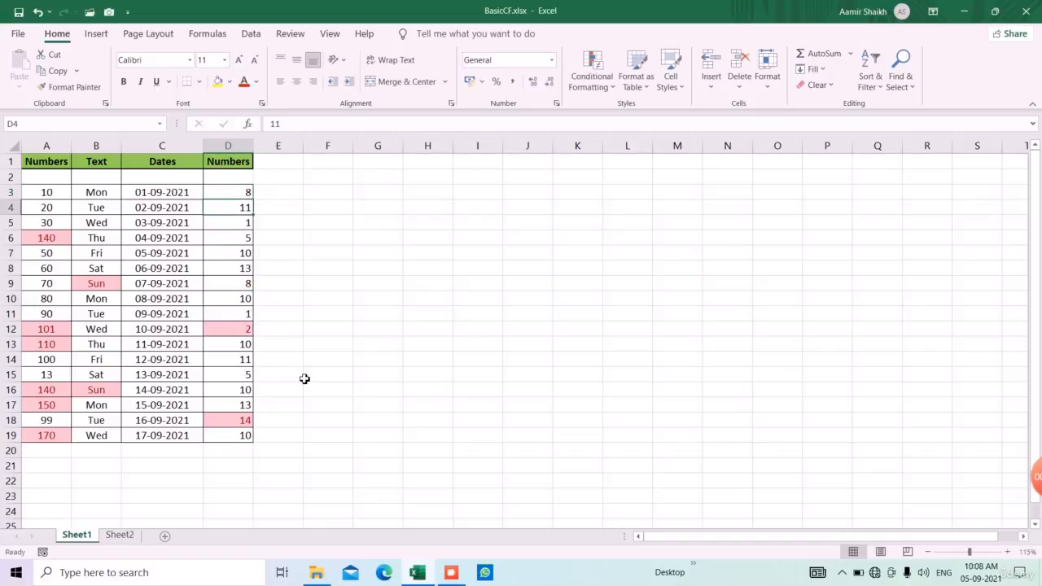
On Sheet2, apply a Top 10 Items rule to A2:A12 for the top 3 values, using Light Red Fill with Dark Red Text.
{"action": "left_click", "coordinate": [120, 535]}
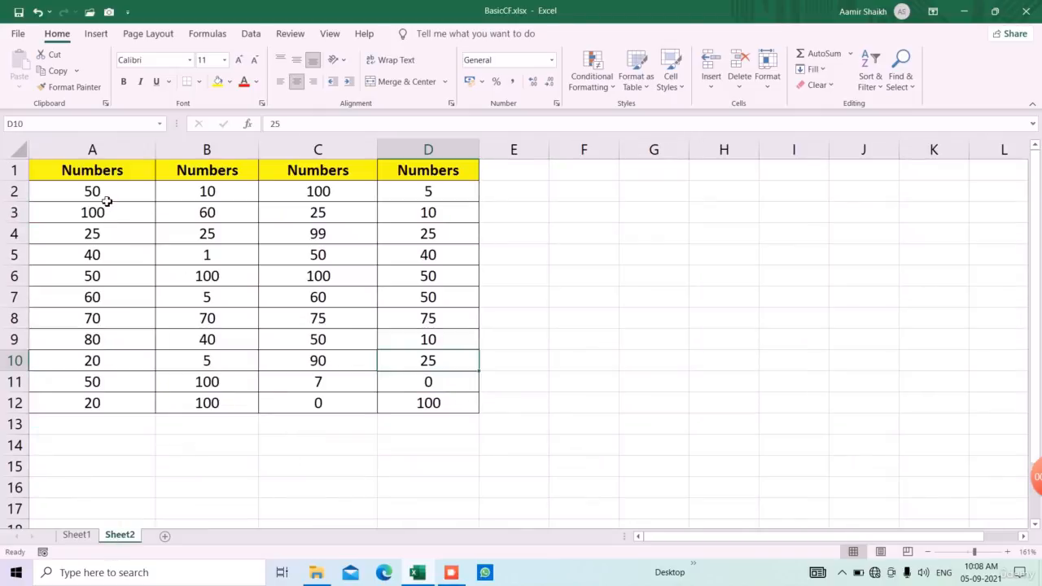
{"action": "left_click_drag", "start_coordinate": [104, 200], "coordinate": [115, 403]}
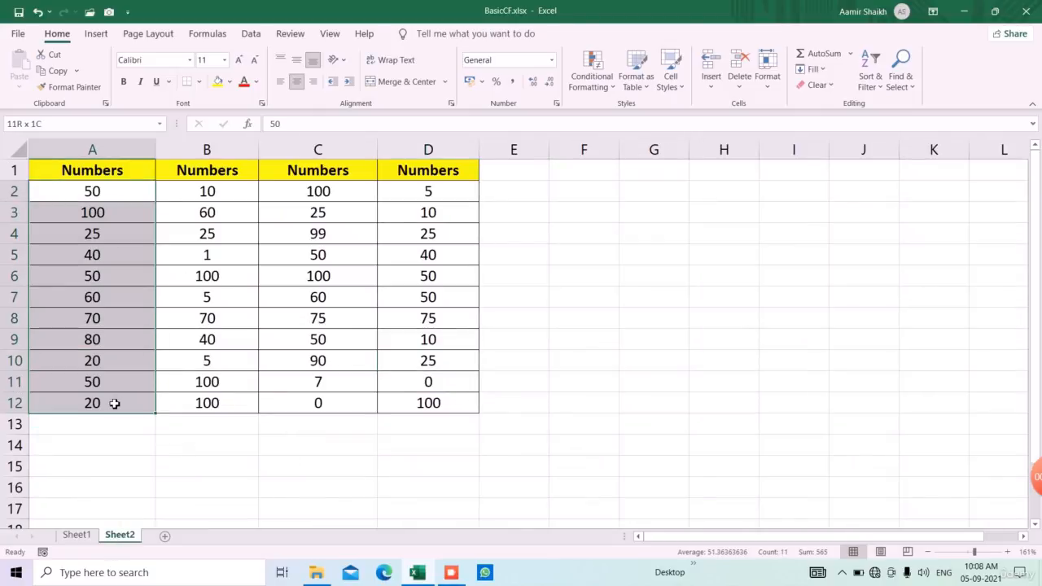
{"action": "left_click", "coordinate": [591, 77]}
{"action": "mouse_move", "coordinate": [612, 155]}
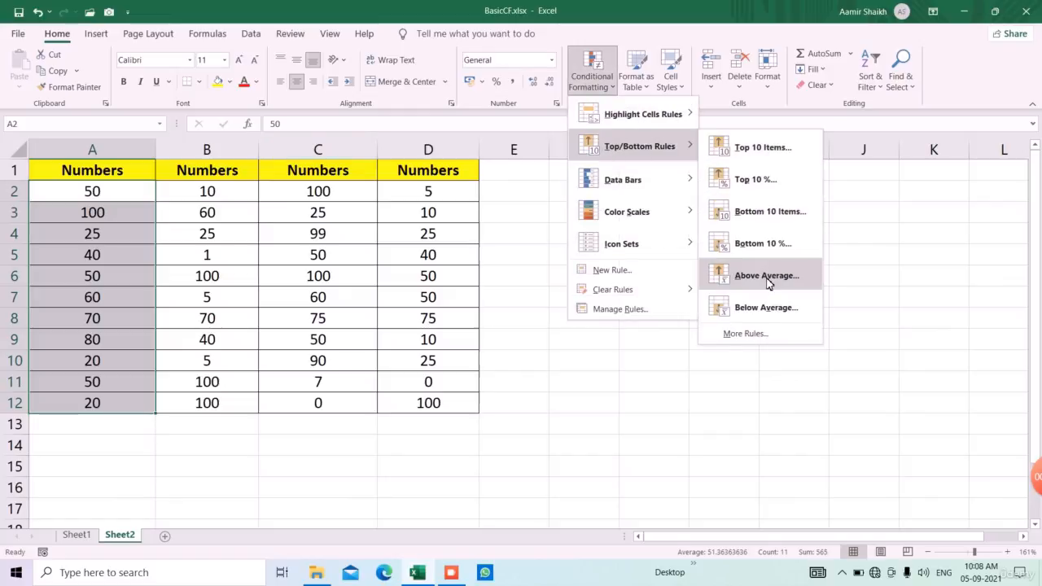
{"action": "left_click", "coordinate": [751, 151]}
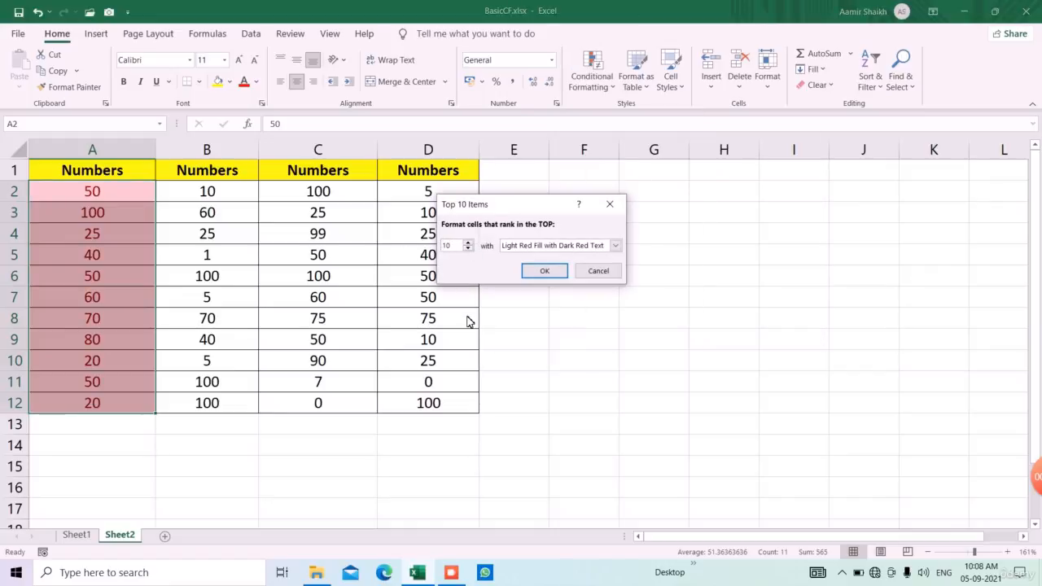
{"action": "type", "text": "3"}
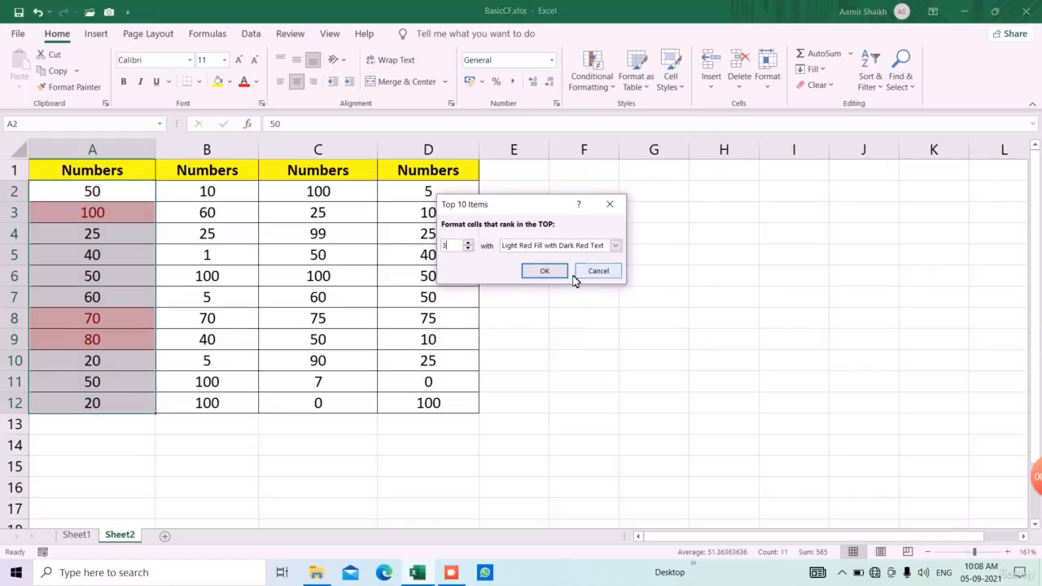
{"action": "left_click", "coordinate": [544, 271]}
{"action": "left_click", "coordinate": [137, 276]}
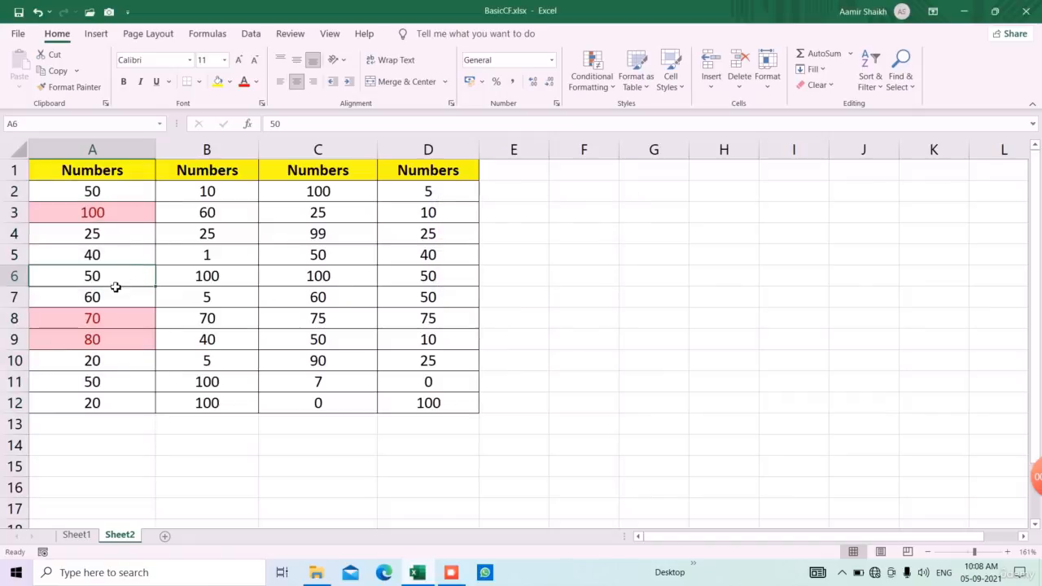
Change cell A6 to 150 to test the top 3 highlighting in A2:A12.
{"action": "left_click_drag", "start_coordinate": [120, 198], "coordinate": [116, 407]}
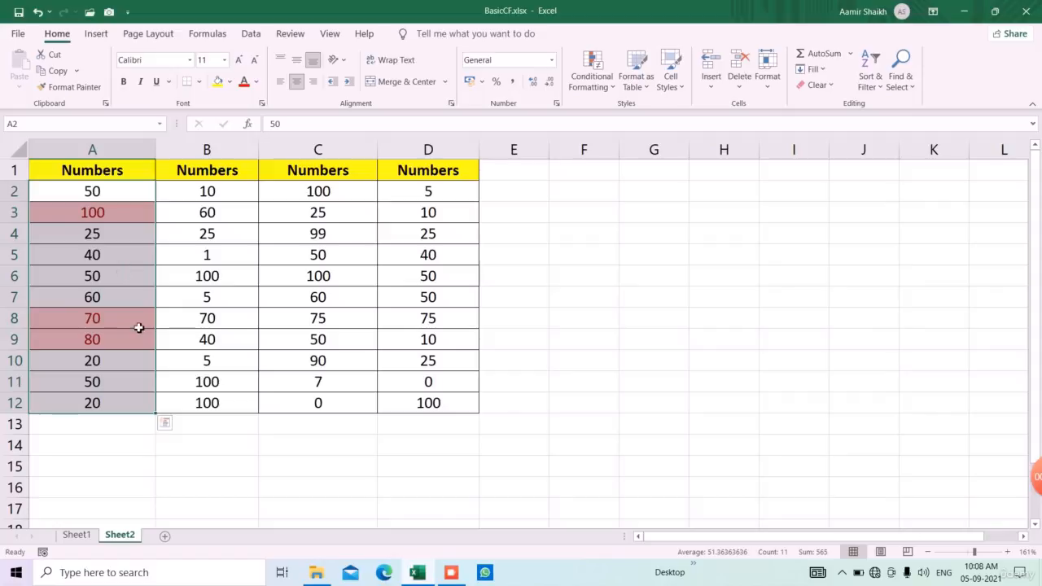
{"action": "left_click", "coordinate": [130, 285]}
{"action": "type", "text": "150"}
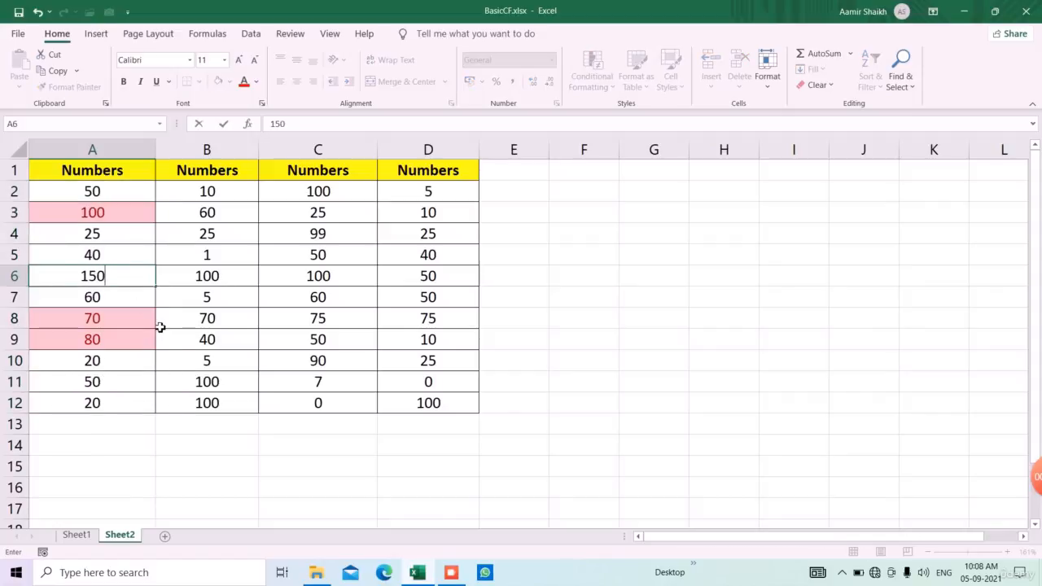
{"action": "key", "text": "Return"}
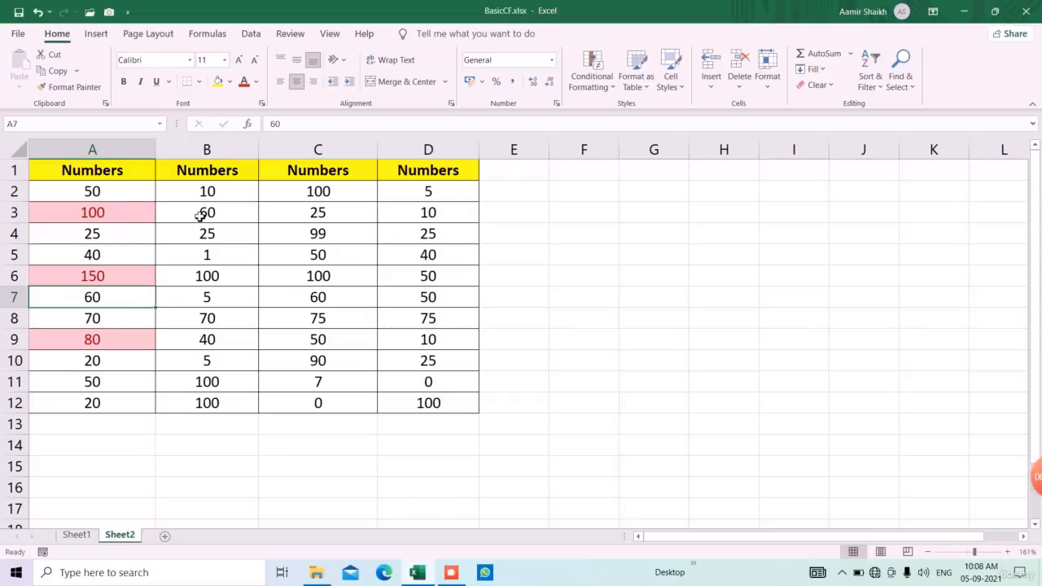
Apply blue solid fill data bars to the numbers in B2:B12.
{"action": "left_click_drag", "start_coordinate": [203, 192], "coordinate": [204, 403]}
{"action": "left_click", "coordinate": [591, 81]}
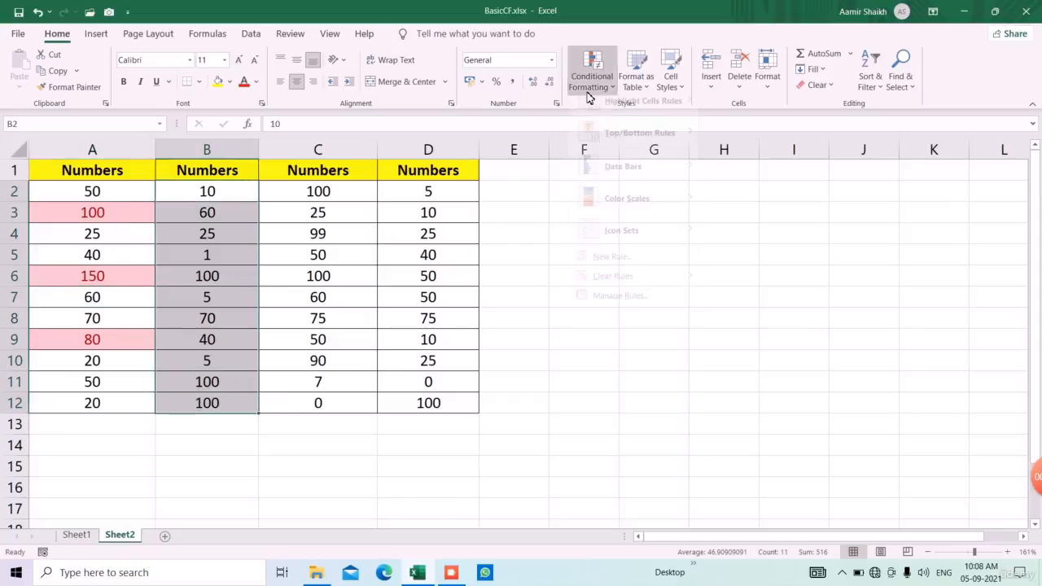
{"action": "mouse_move", "coordinate": [619, 162]}
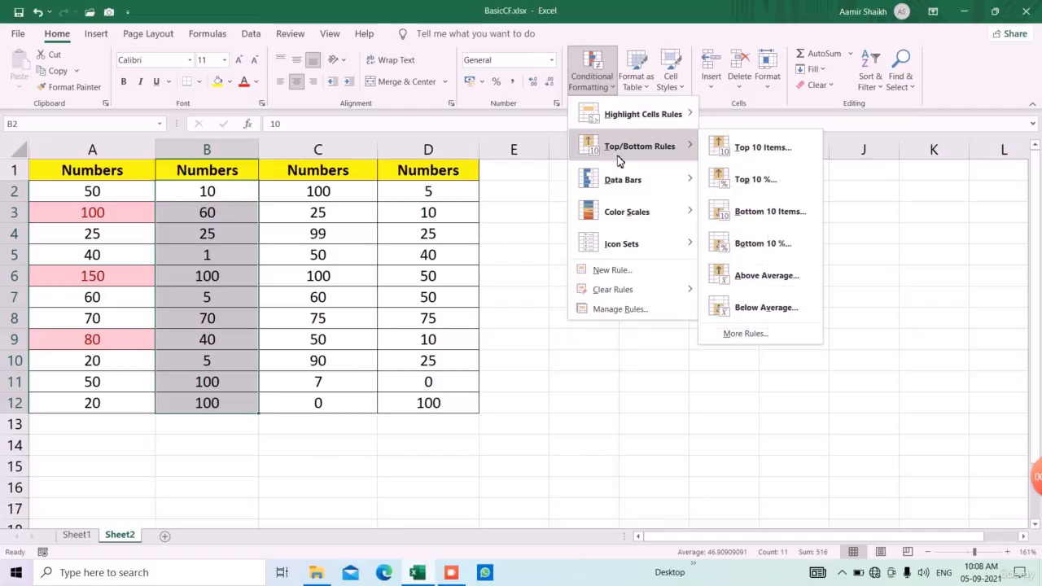
{"action": "mouse_move", "coordinate": [620, 180]}
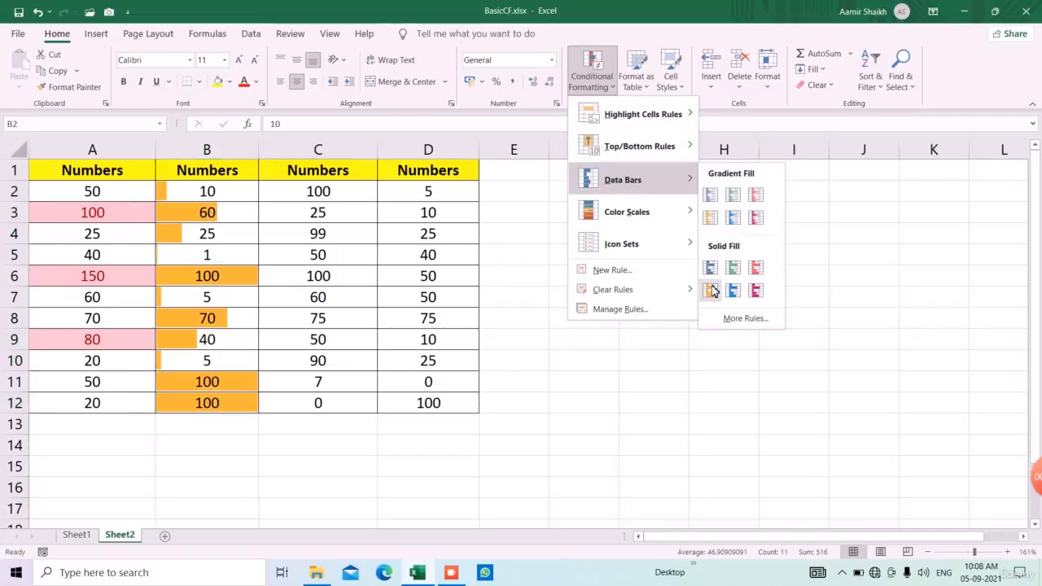
{"action": "left_click", "coordinate": [712, 268]}
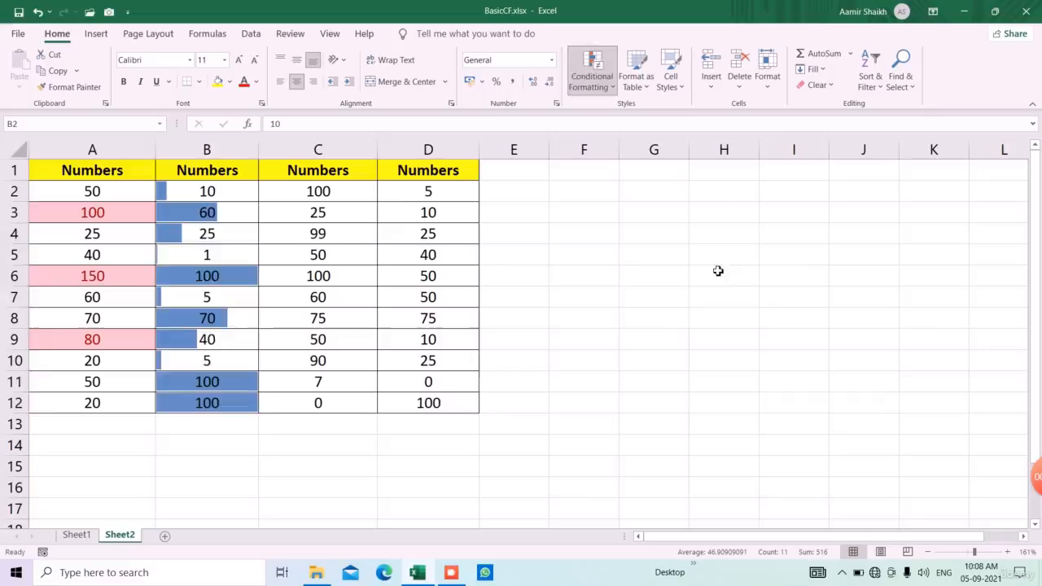
Change cell B5 to 50 and cell B3 to 75 to test the data bars.
{"action": "left_click", "coordinate": [224, 279]}
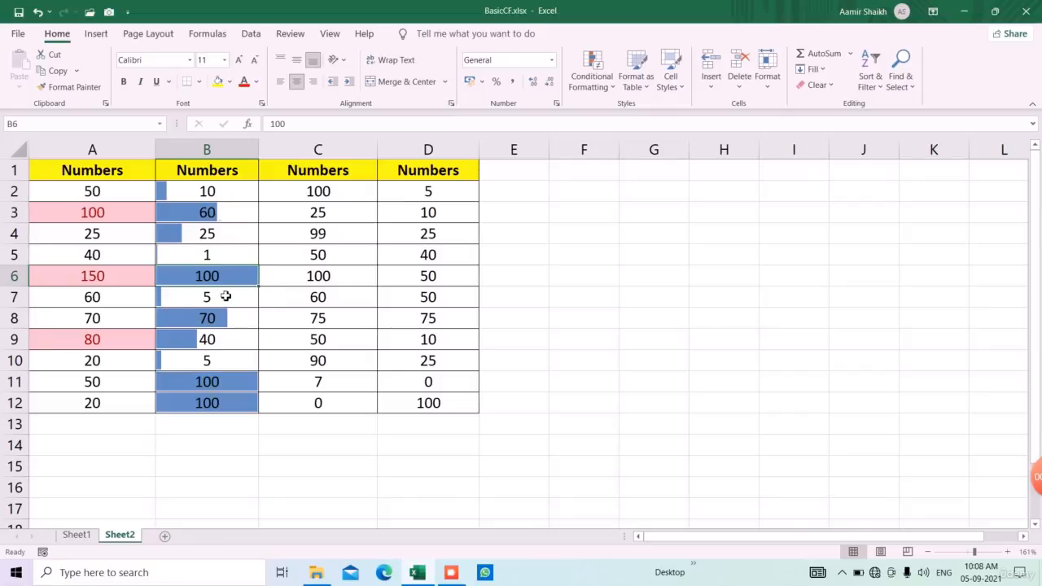
{"action": "left_click", "coordinate": [227, 256]}
{"action": "type", "text": "50"}
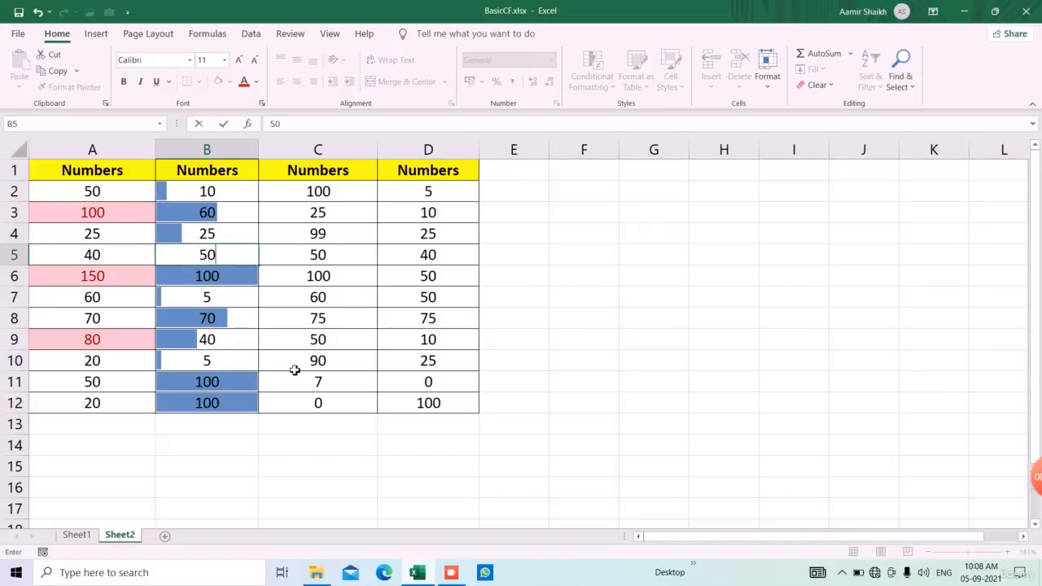
{"action": "key", "text": "Return"}
{"action": "left_click", "coordinate": [215, 241]}
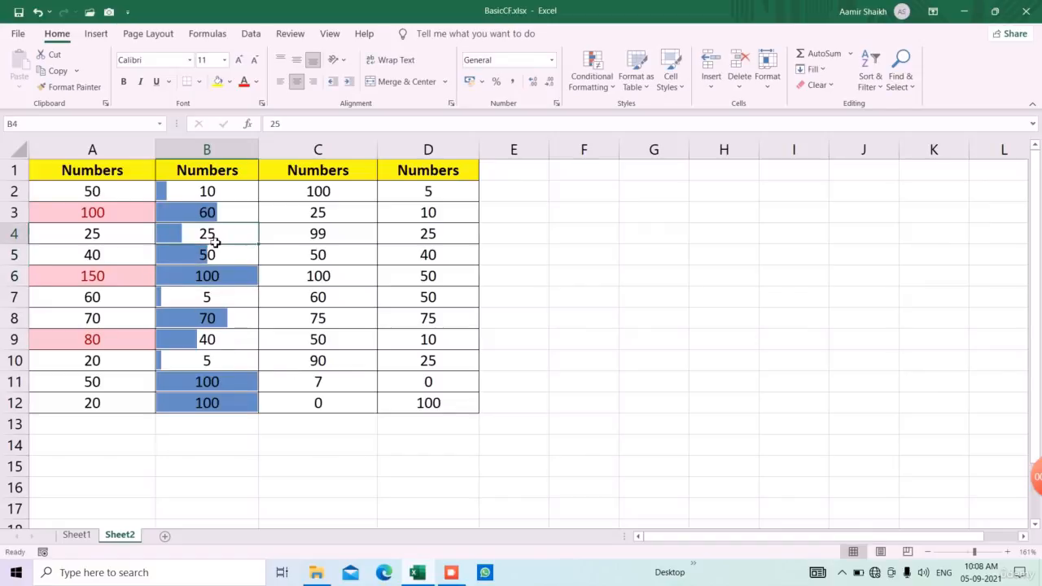
{"action": "left_click", "coordinate": [221, 216]}
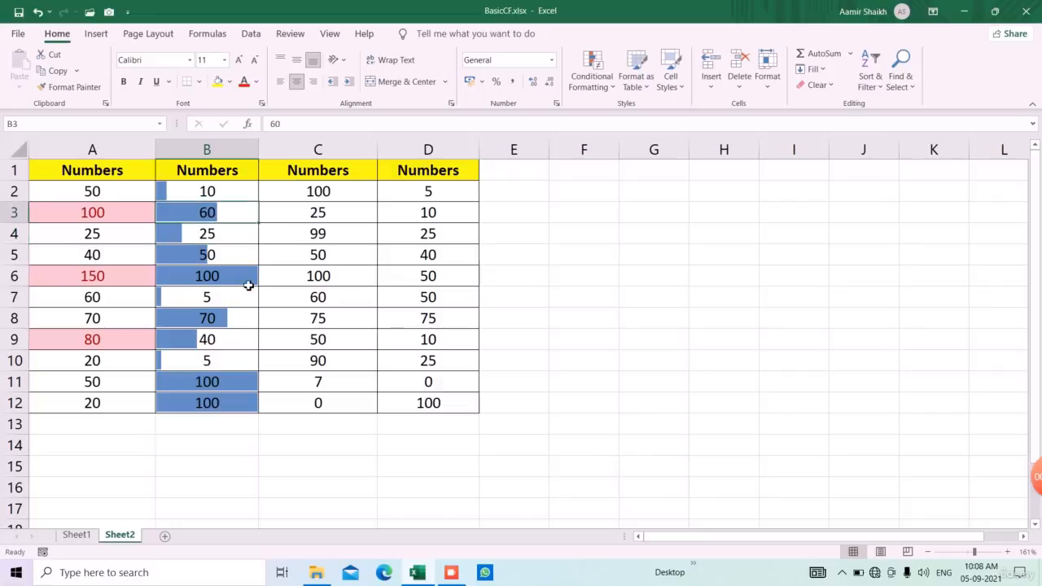
{"action": "type", "text": "75"}
{"action": "key", "text": "Return"}
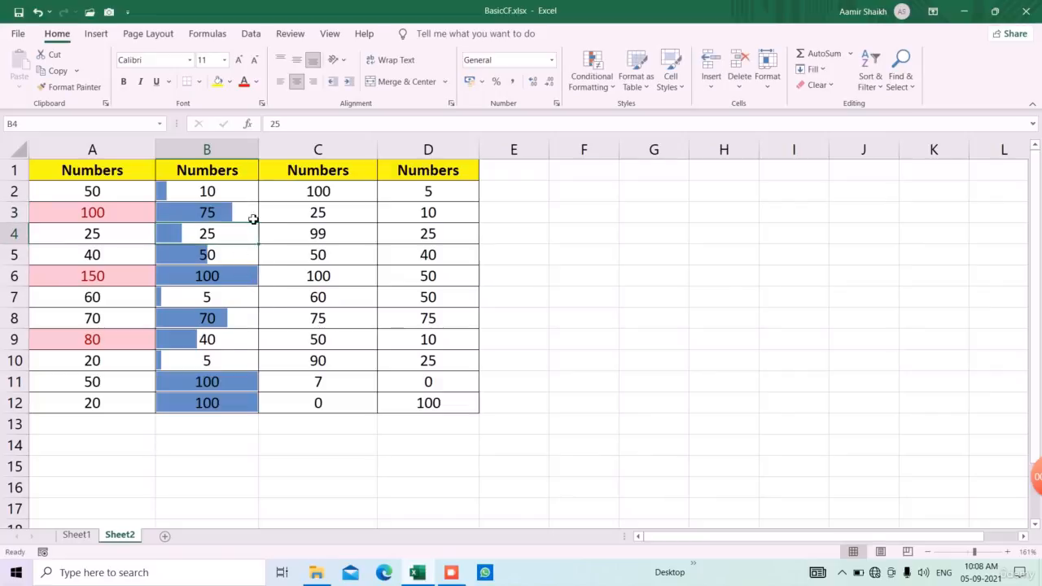
Change cell B6 to 1000 to test how the data bars in column B rescale.
{"action": "left_click", "coordinate": [247, 279]}
{"action": "type", "text": "1000"}
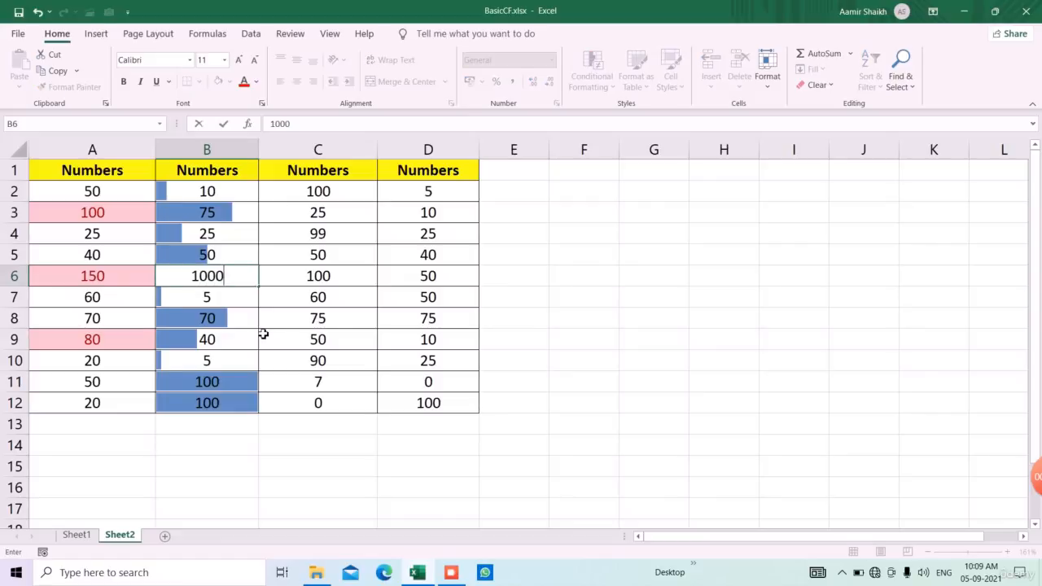
{"action": "key", "text": "Return"}
{"action": "left_click", "coordinate": [236, 282]}
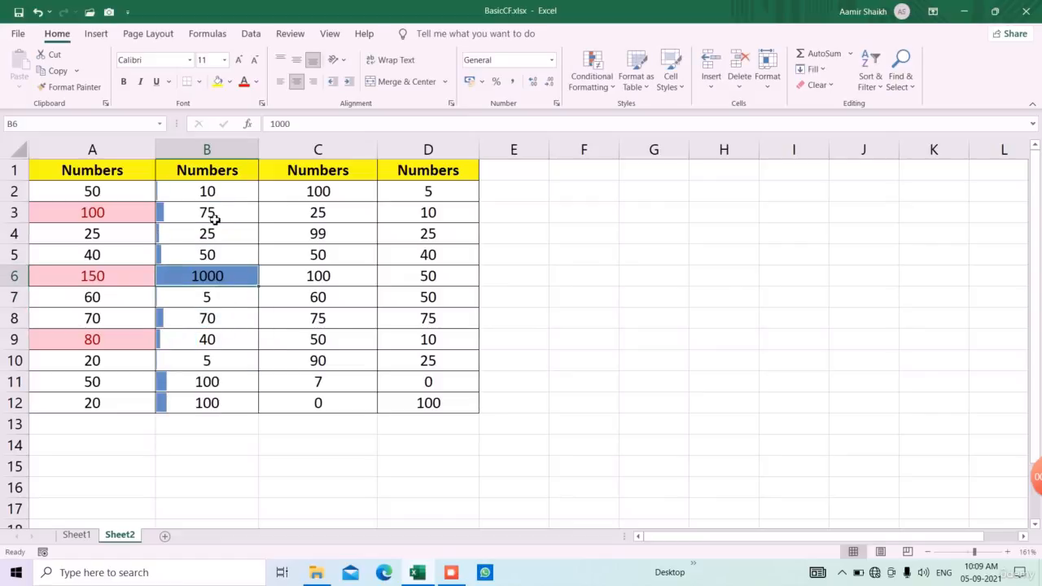
{"action": "left_click_drag", "start_coordinate": [212, 197], "coordinate": [198, 421]}
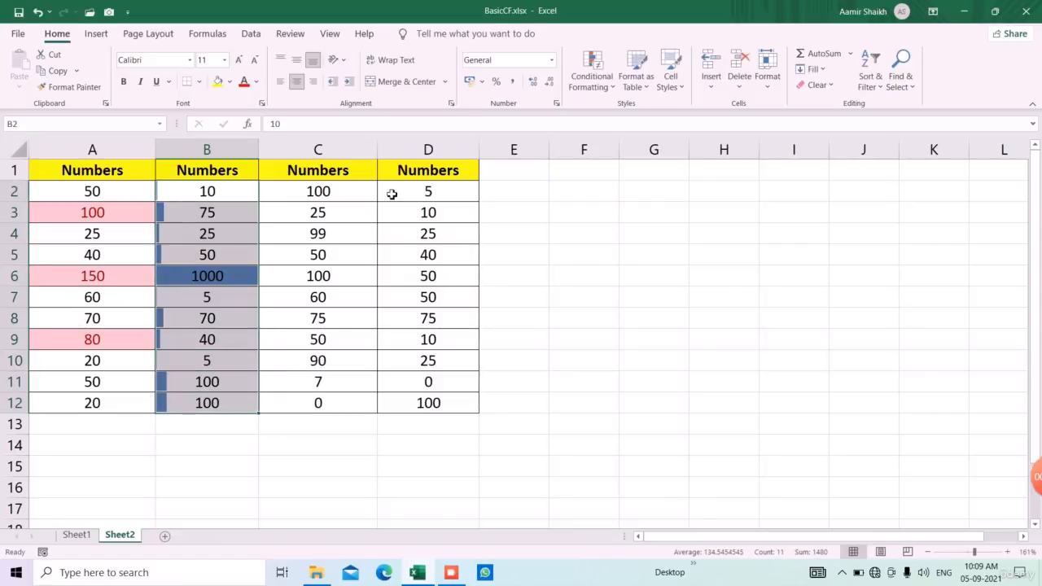
Apply the directional icon set with five colored arrows to C2:C12 and check the icons of cells C2 to C5.
{"action": "left_click_drag", "start_coordinate": [322, 192], "coordinate": [345, 405]}
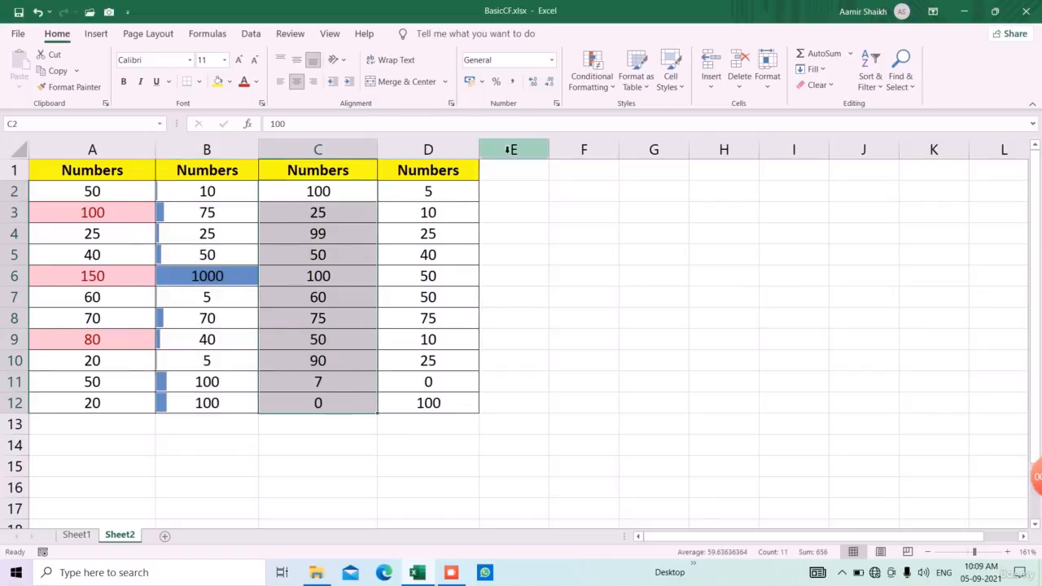
{"action": "left_click", "coordinate": [592, 73]}
{"action": "mouse_move", "coordinate": [629, 218]}
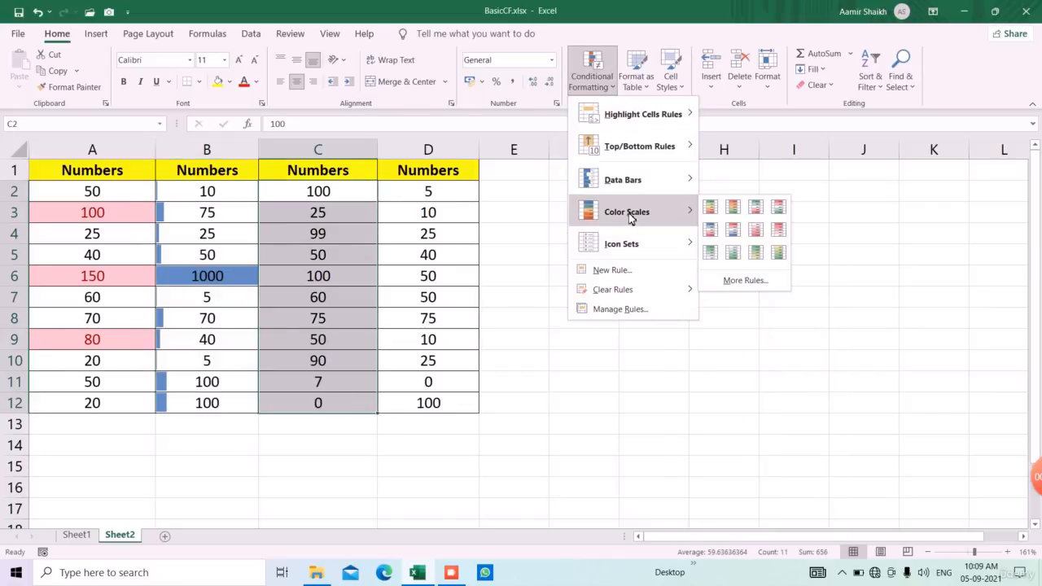
{"action": "mouse_move", "coordinate": [664, 244]}
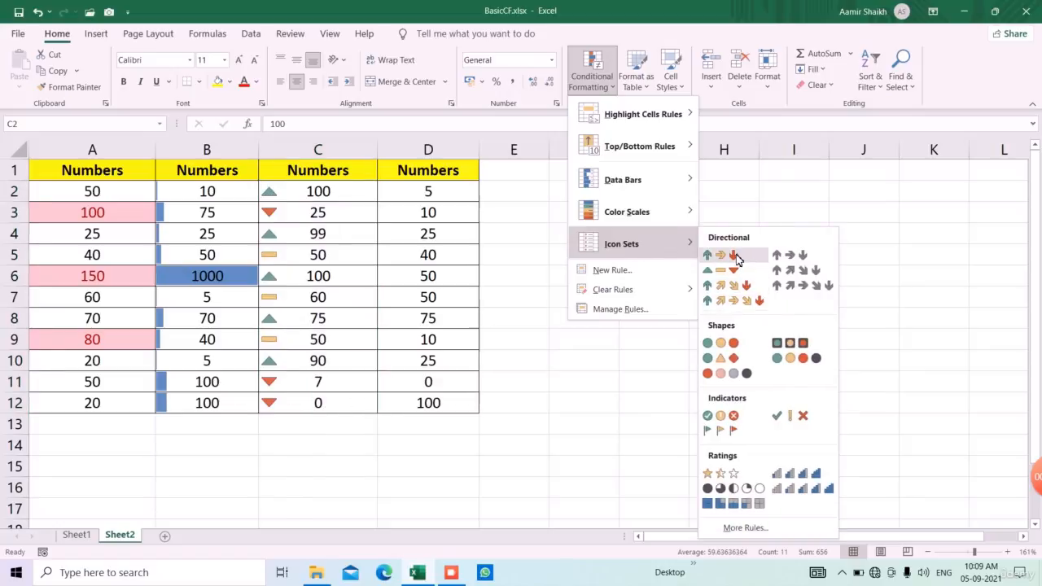
{"action": "left_click", "coordinate": [735, 300]}
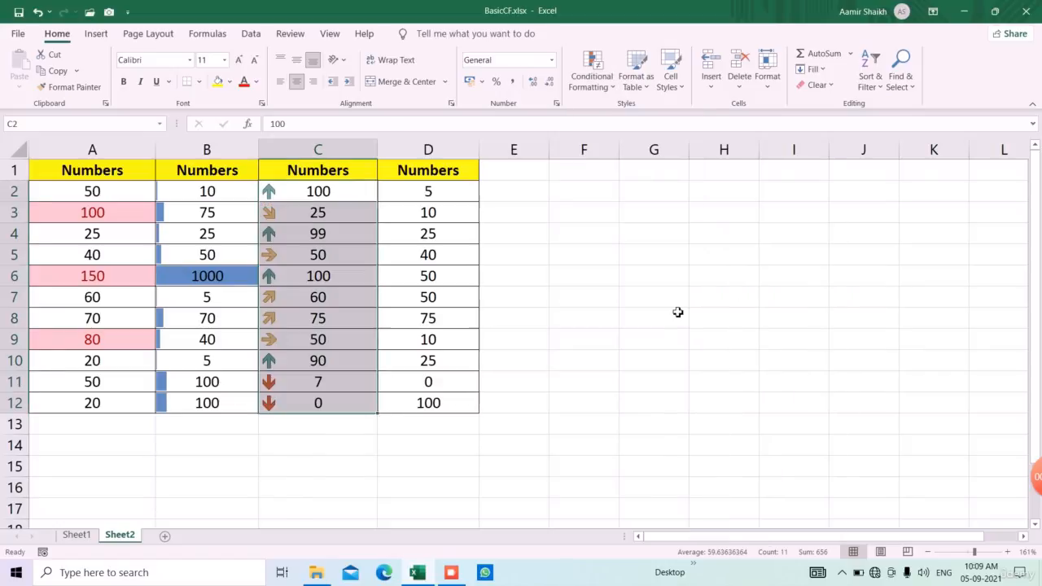
{"action": "left_click", "coordinate": [303, 196]}
{"action": "left_click", "coordinate": [305, 214]}
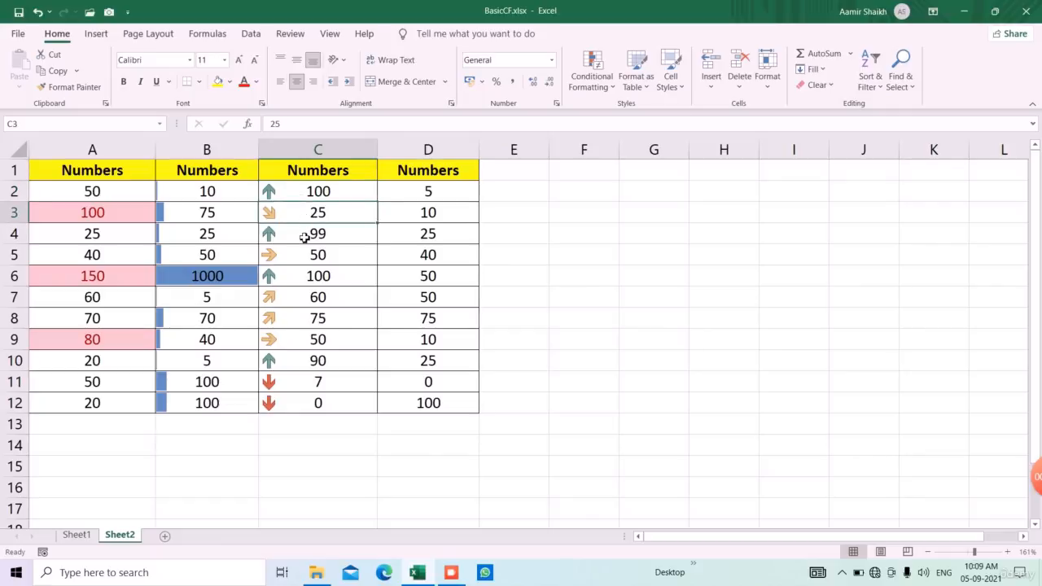
{"action": "left_click", "coordinate": [305, 237]}
{"action": "left_click", "coordinate": [297, 264]}
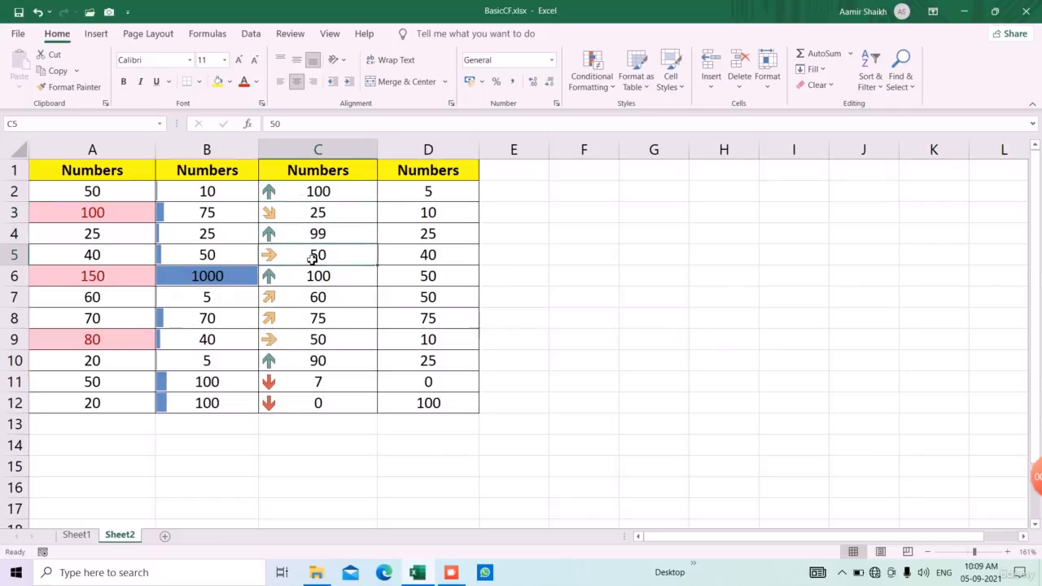
Apply the five-level signal bar rating icon set to D2:D12 and check the icons of several cells.
{"action": "left_click_drag", "start_coordinate": [450, 194], "coordinate": [428, 403]}
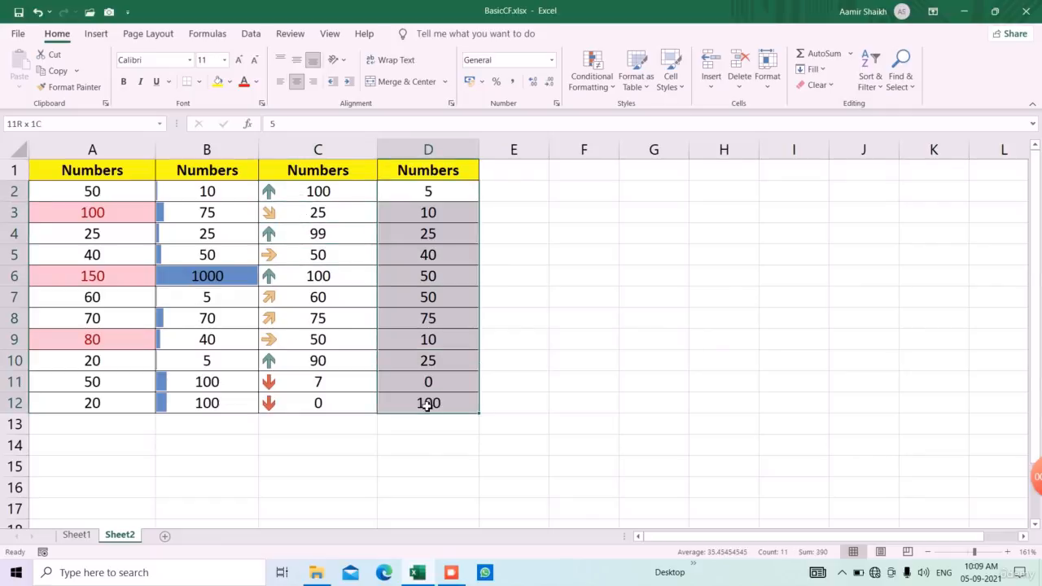
{"action": "left_click", "coordinate": [576, 85]}
{"action": "mouse_move", "coordinate": [609, 236]}
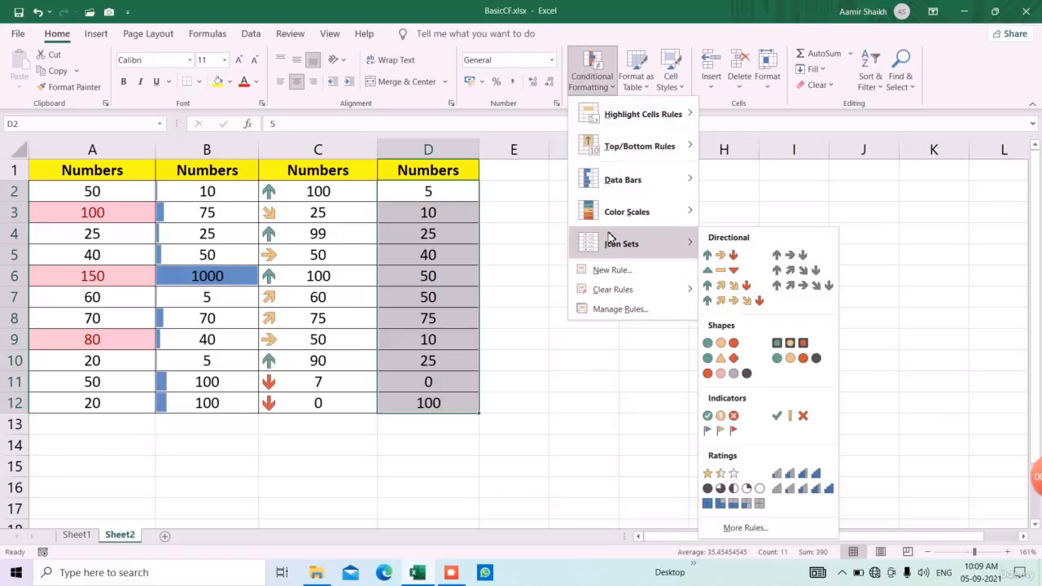
{"action": "left_click", "coordinate": [803, 478]}
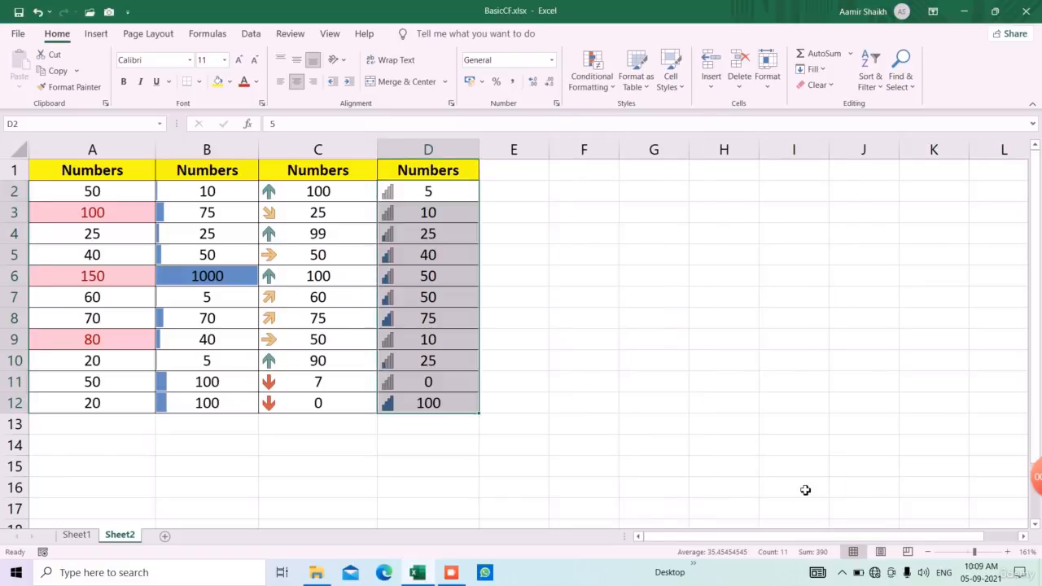
{"action": "left_click", "coordinate": [443, 400]}
{"action": "left_click", "coordinate": [448, 366]}
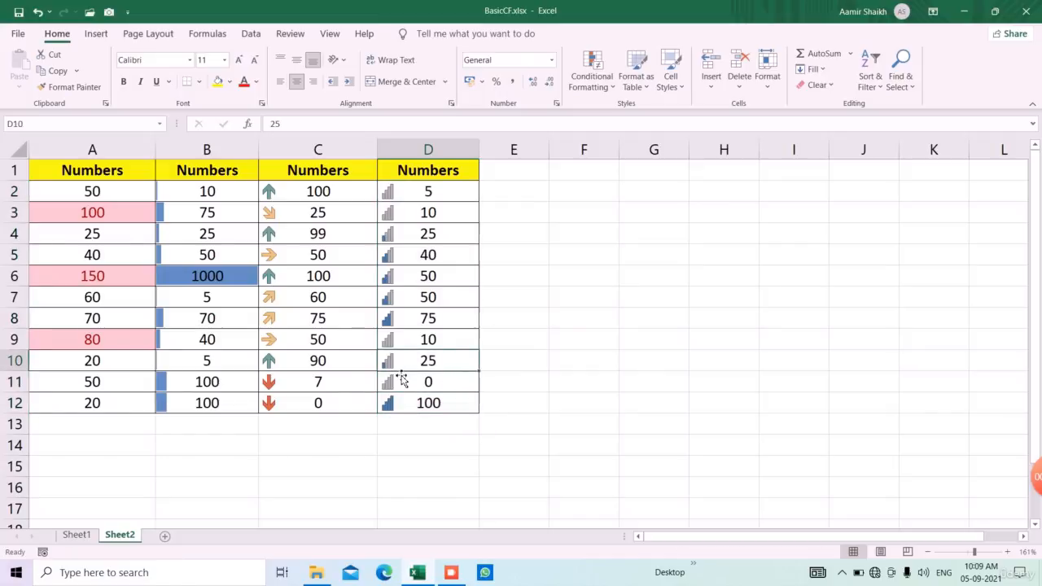
{"action": "left_click", "coordinate": [414, 329]}
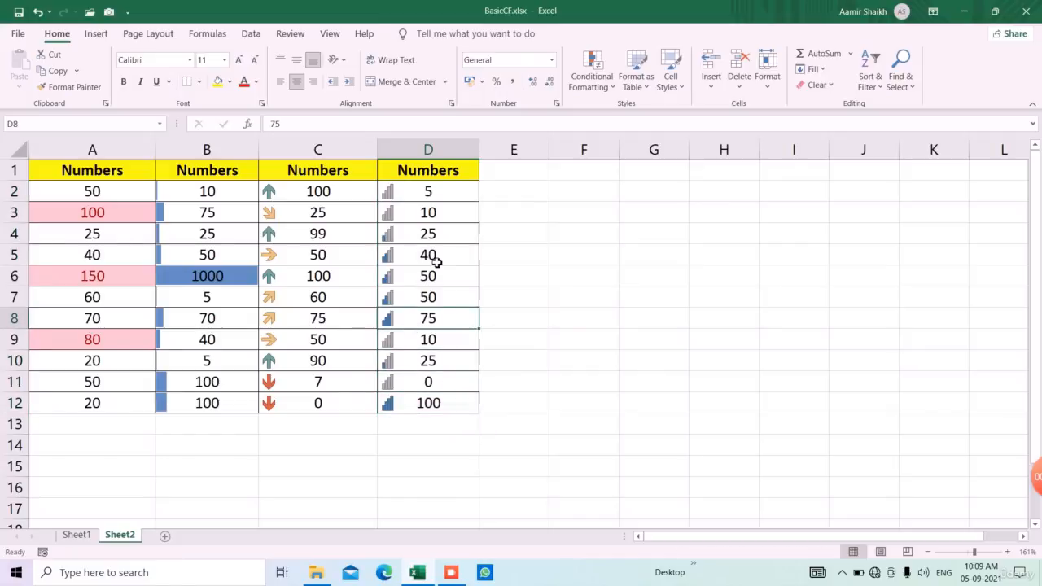
Change cell D12 to 200 to test the rating icons in column D.
{"action": "left_click", "coordinate": [437, 402]}
{"action": "type", "text": "200"}
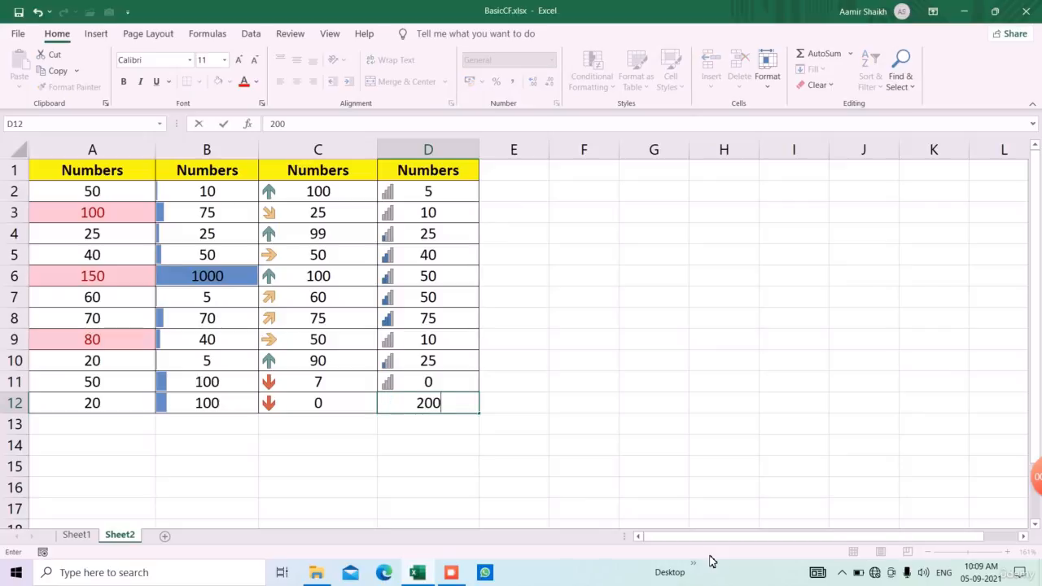
{"action": "key", "text": "Return"}
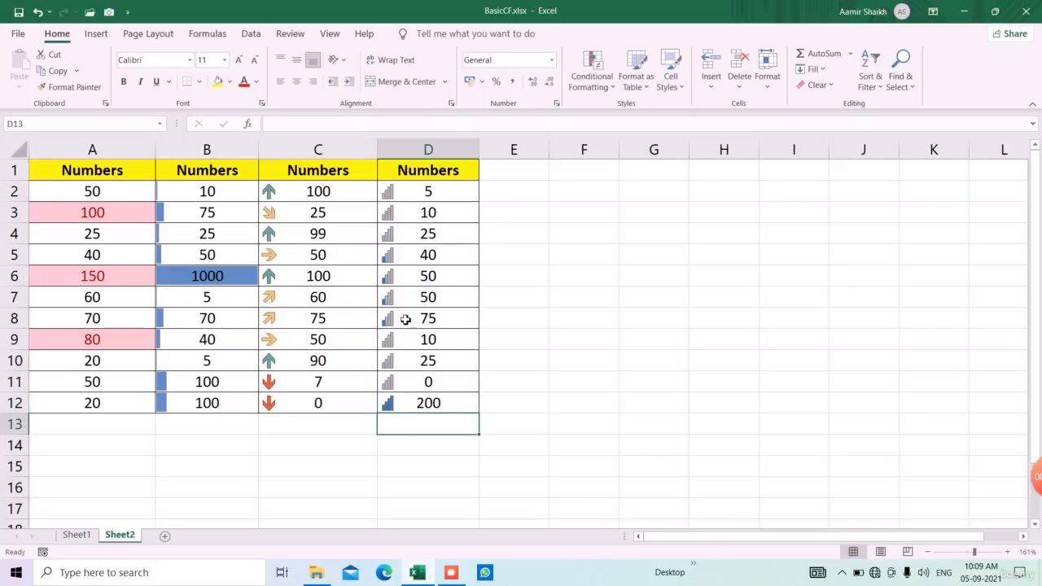
Change cell D6 to 100 and cell D9 to 150 to compare their rating icons.
{"action": "left_click", "coordinate": [416, 277]}
{"action": "type", "text": "100"}
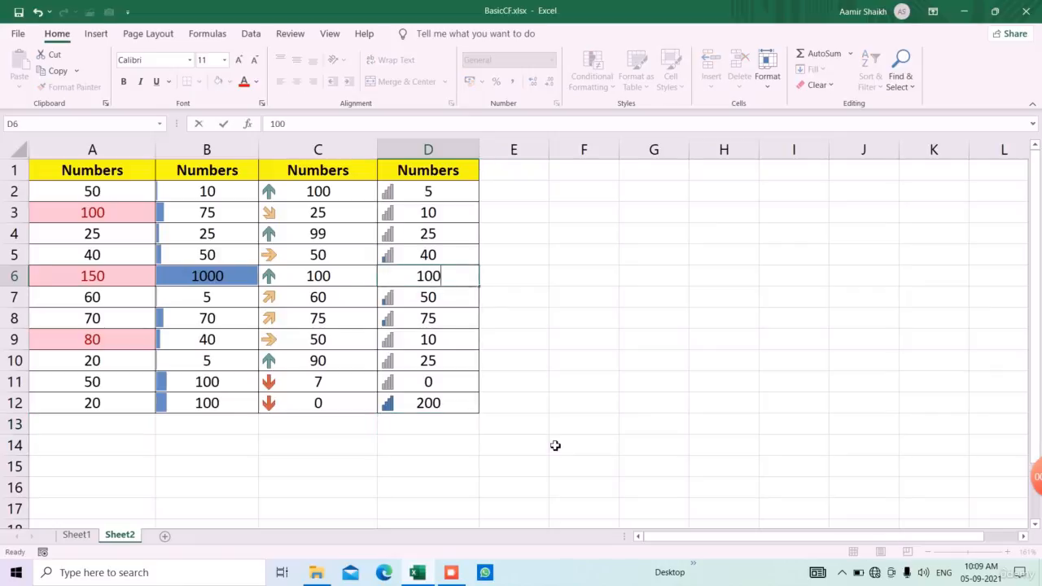
{"action": "key", "text": "Return"}
{"action": "left_click", "coordinate": [438, 346]}
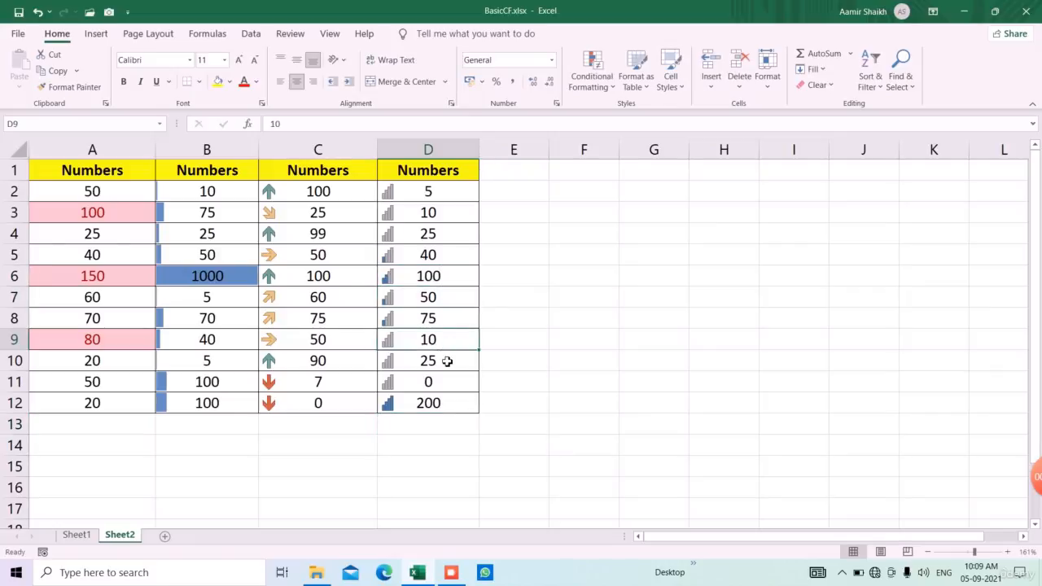
{"action": "type", "text": "150"}
{"action": "key", "text": "Return"}
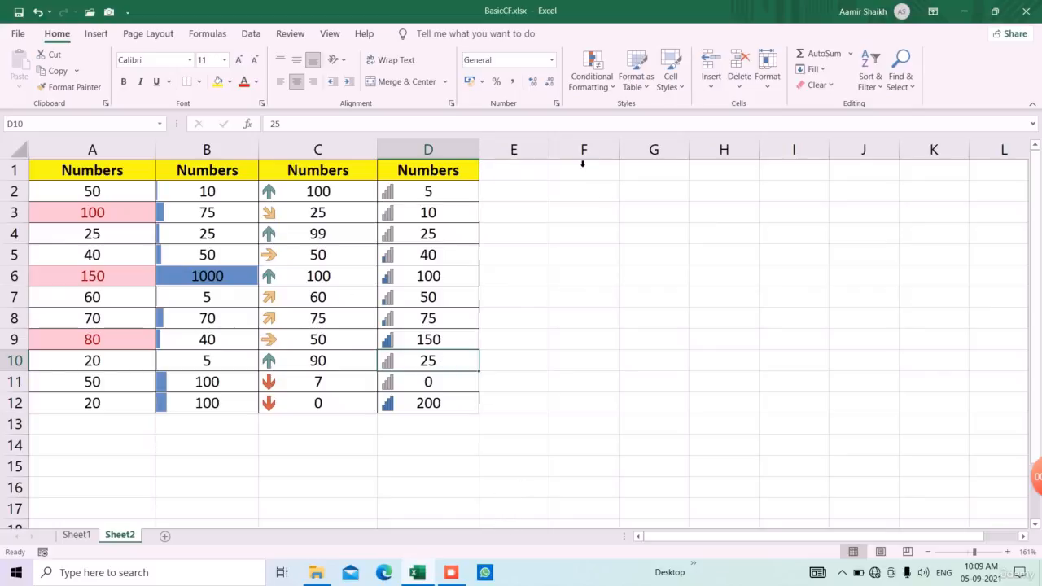
{"action": "left_click", "coordinate": [592, 69]}
{"action": "left_click", "coordinate": [623, 243]}
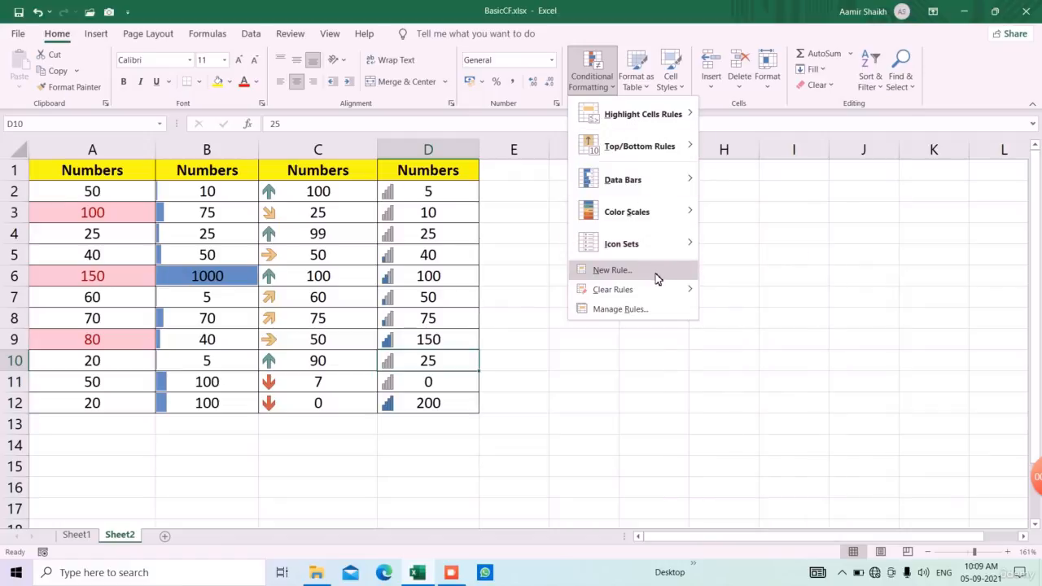
{"action": "key", "text": "Escape"}
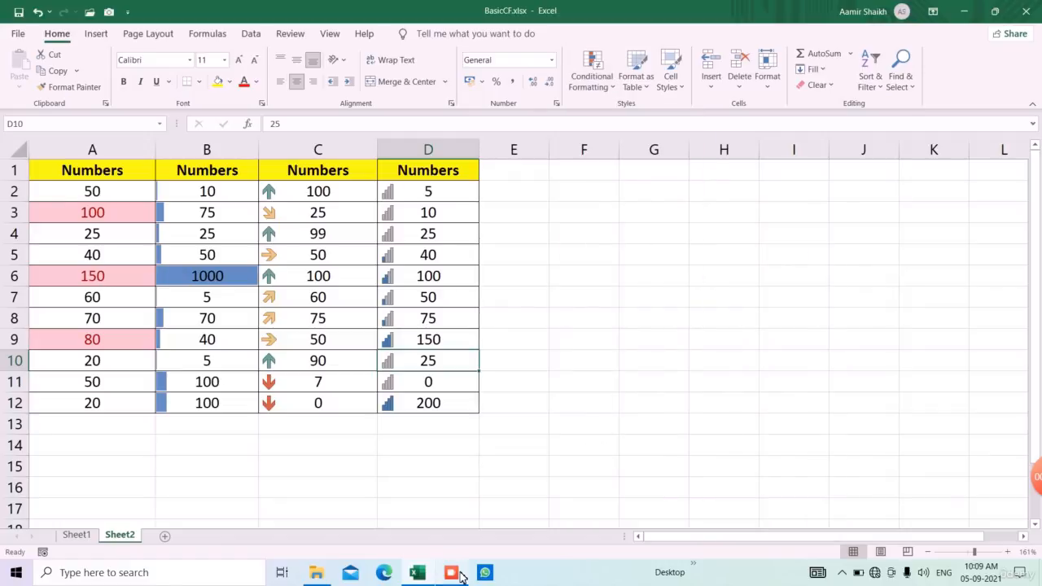
{"action": "left_click", "coordinate": [453, 573]}
{"action": "left_click", "coordinate": [513, 381]}
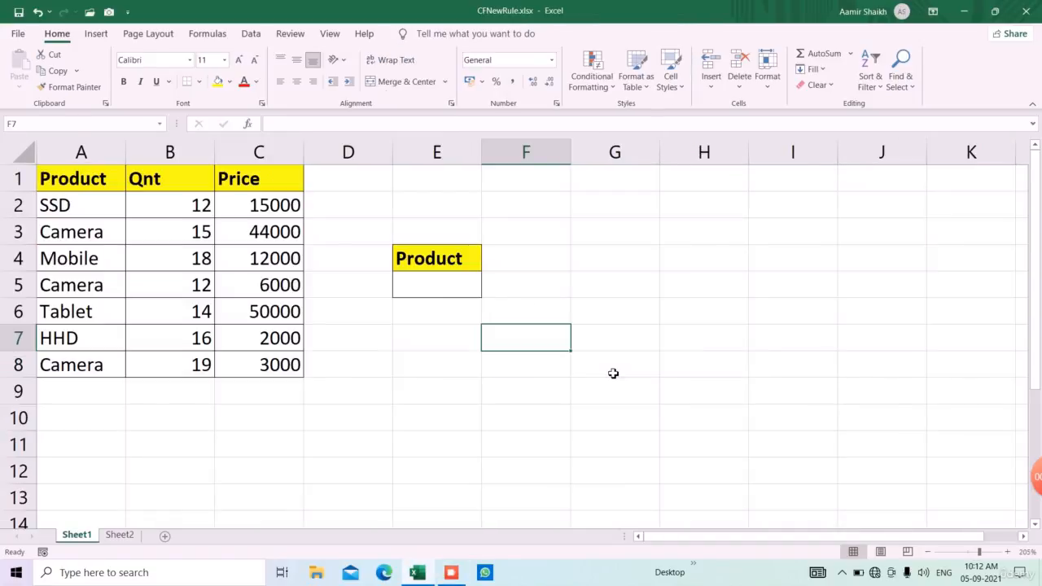
{"action": "left_click", "coordinate": [598, 78]}
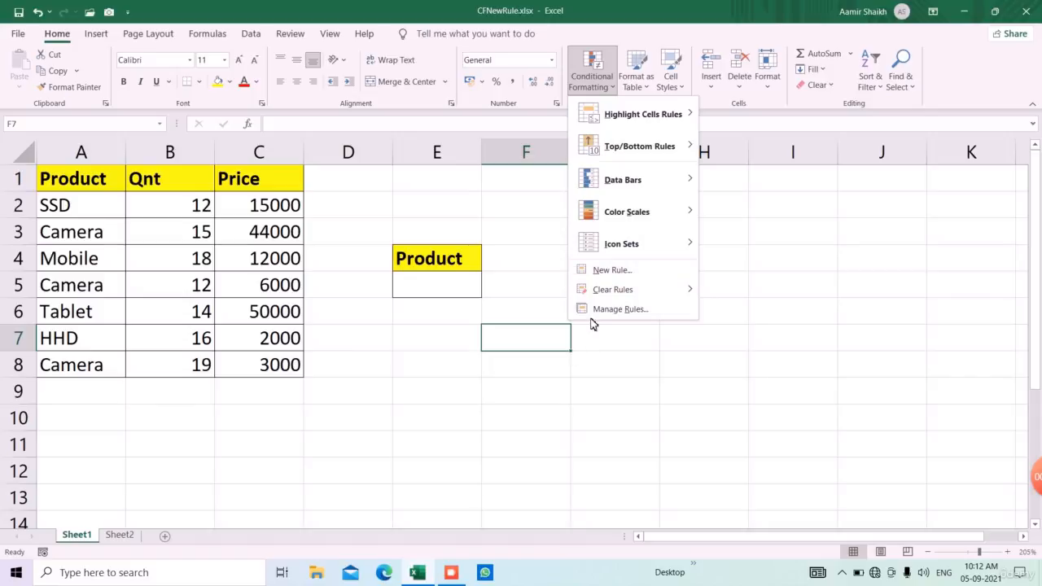
{"action": "left_click", "coordinate": [483, 309]}
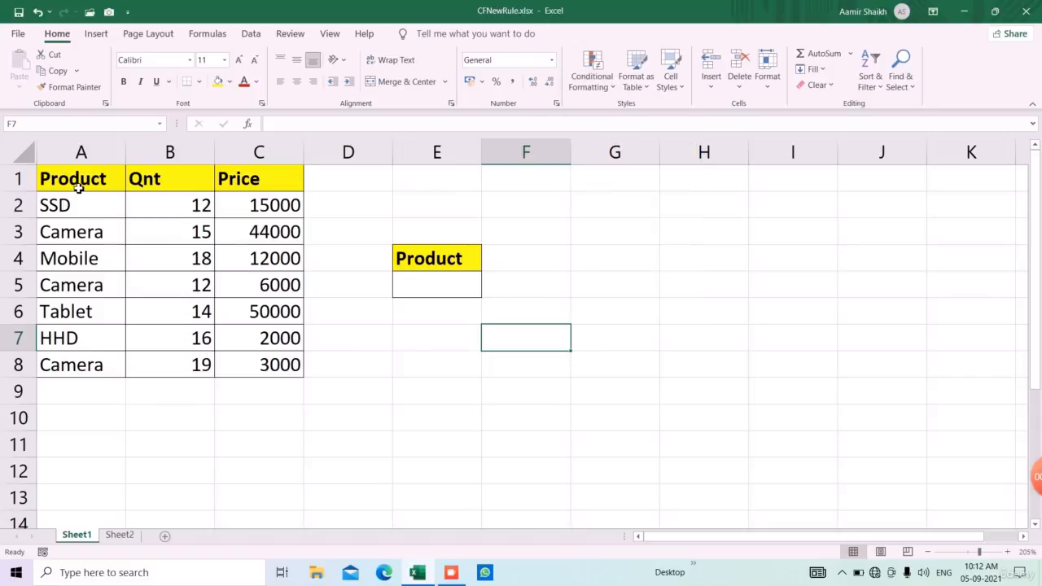
{"action": "left_click_drag", "start_coordinate": [77, 212], "coordinate": [76, 367]}
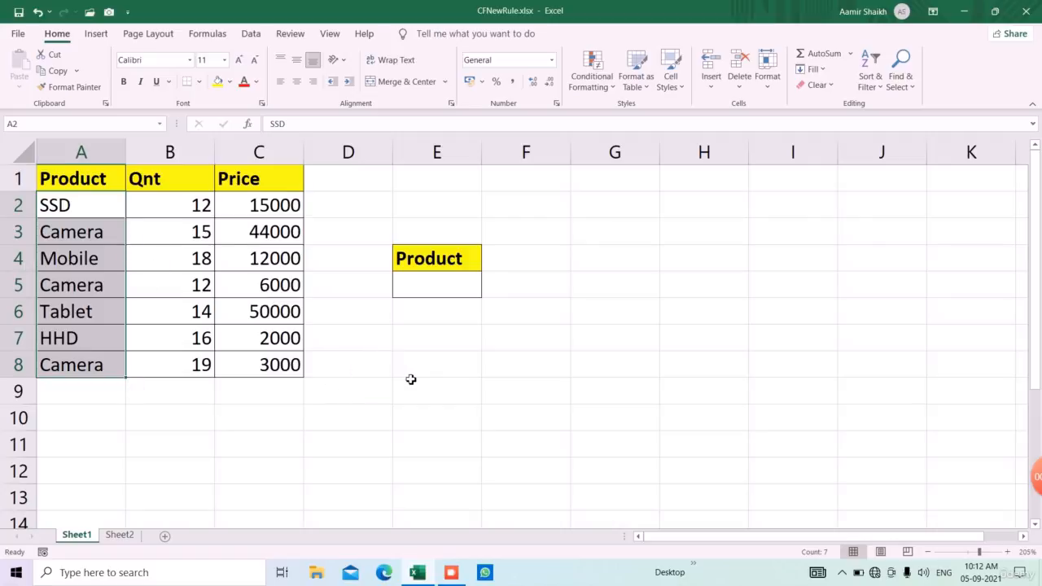
Enter SSD as a sample product in cell E5 and clear the cell again.
{"action": "left_click", "coordinate": [434, 291]}
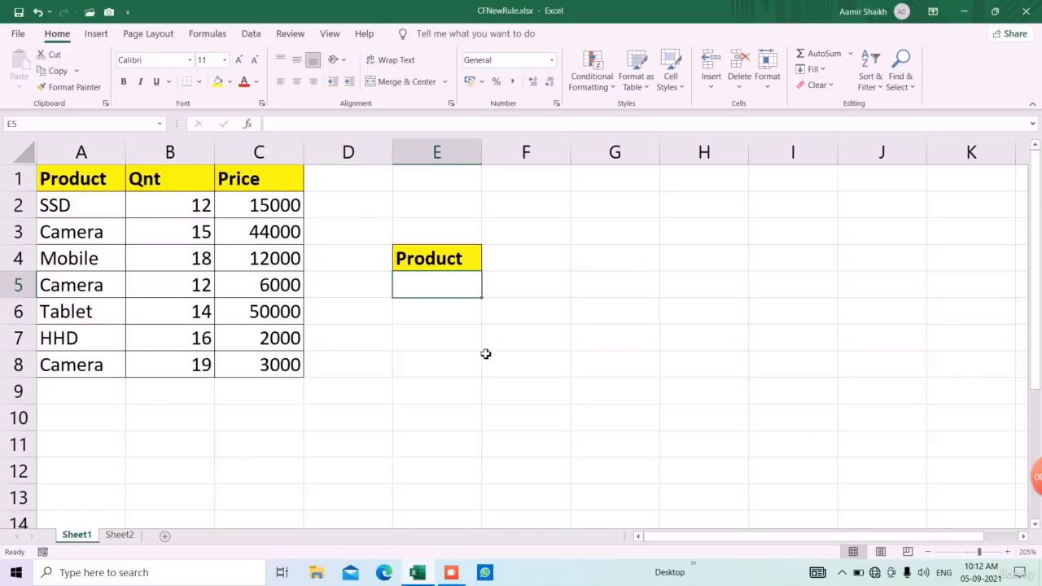
{"action": "type", "text": "SSD"}
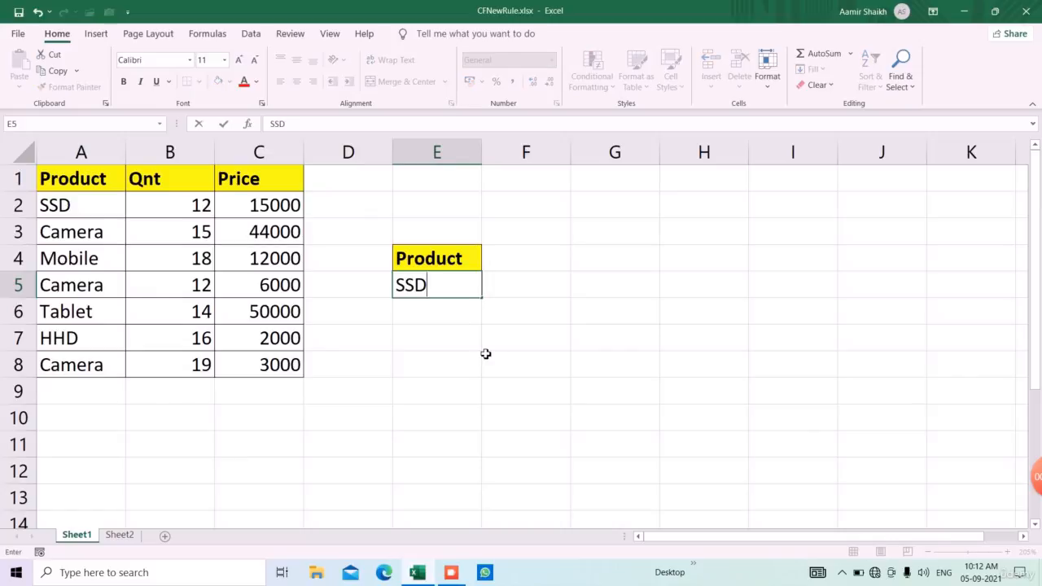
{"action": "key", "text": "Return"}
{"action": "key", "text": "Up"}
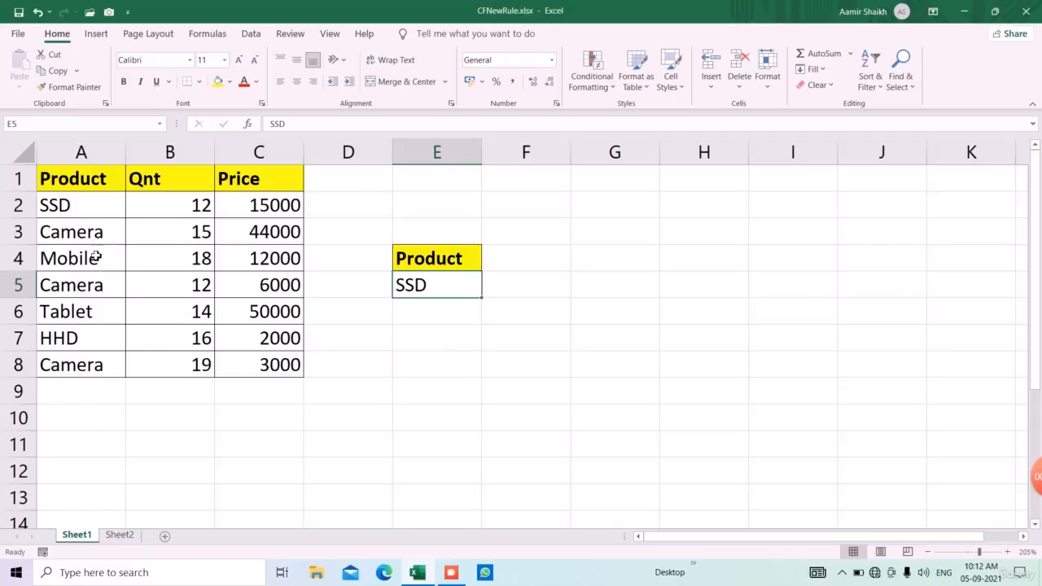
{"action": "key", "text": "Delete"}
{"action": "left_click", "coordinate": [362, 384]}
Create a formula-based conditional formatting rule for A2:A8 with the formula =A2=$E$5.
{"action": "left_click_drag", "start_coordinate": [74, 210], "coordinate": [79, 381]}
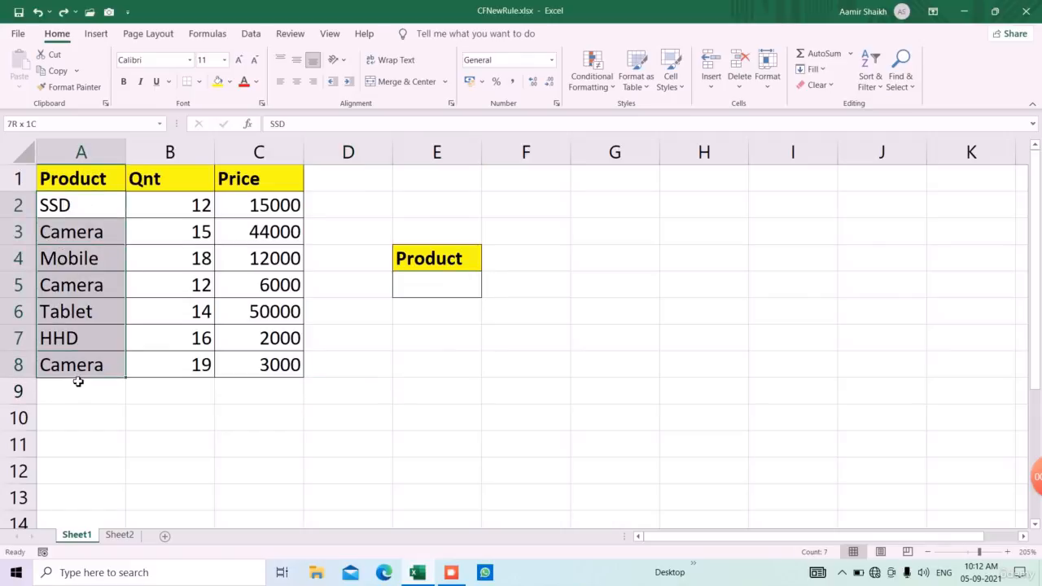
{"action": "left_click", "coordinate": [588, 75]}
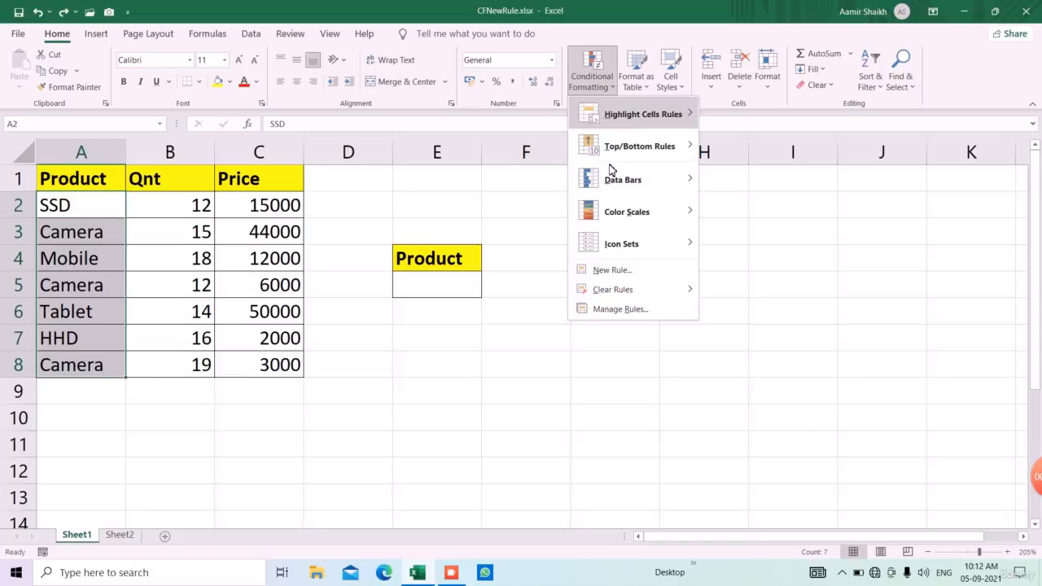
{"action": "left_click", "coordinate": [620, 271]}
{"action": "left_click_drag", "start_coordinate": [549, 130], "coordinate": [680, 98]}
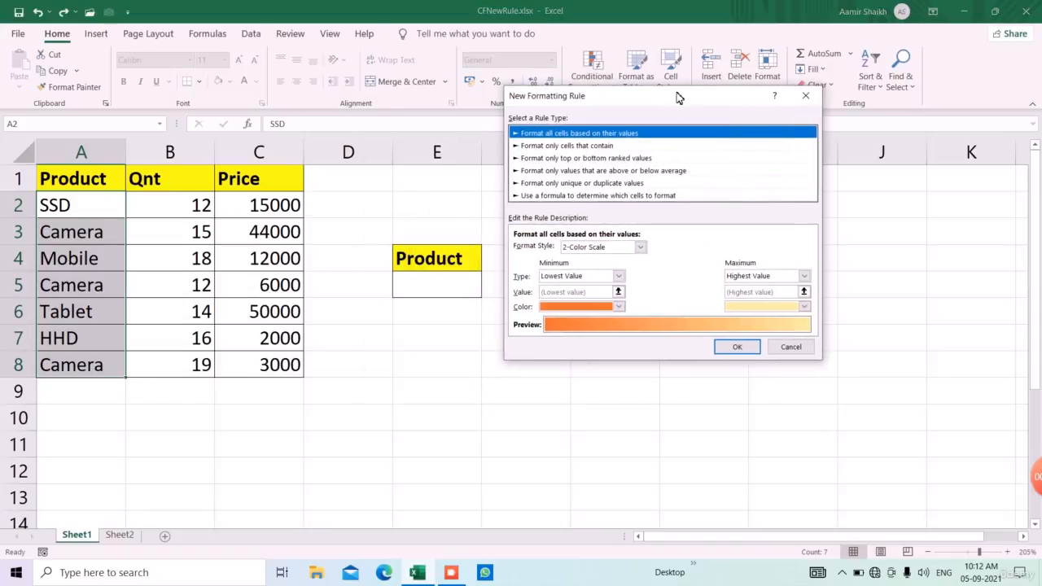
{"action": "left_click", "coordinate": [618, 196]}
{"action": "left_click", "coordinate": [643, 248]}
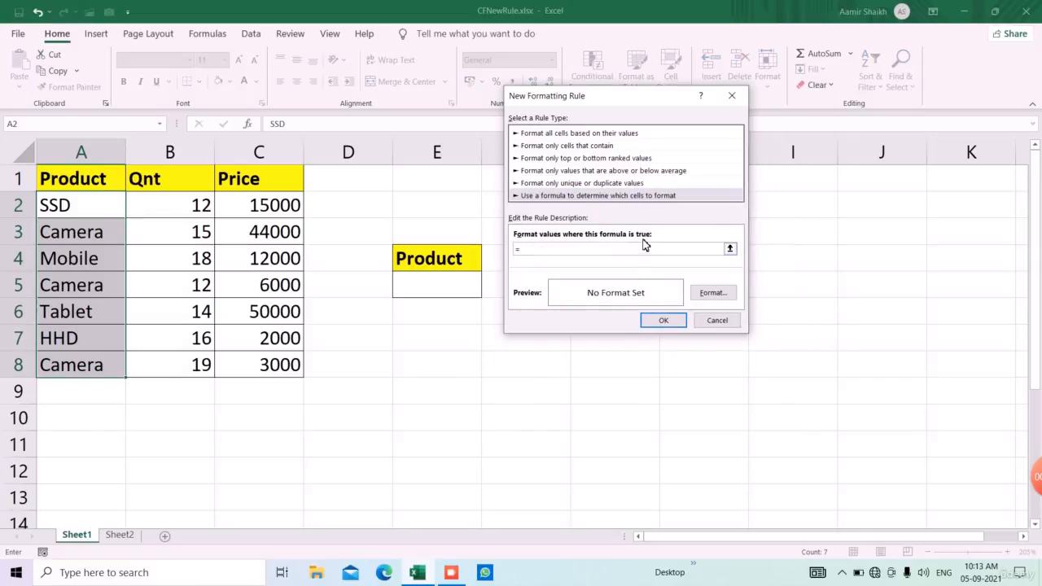
{"action": "left_click", "coordinate": [93, 213]}
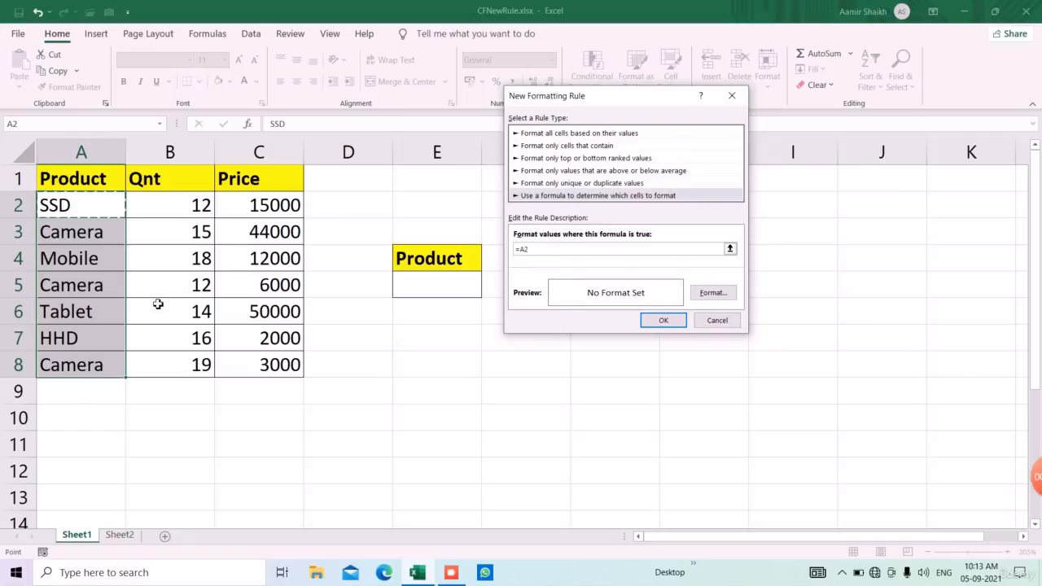
{"action": "type", "text": "="}
{"action": "left_click", "coordinate": [452, 291]}
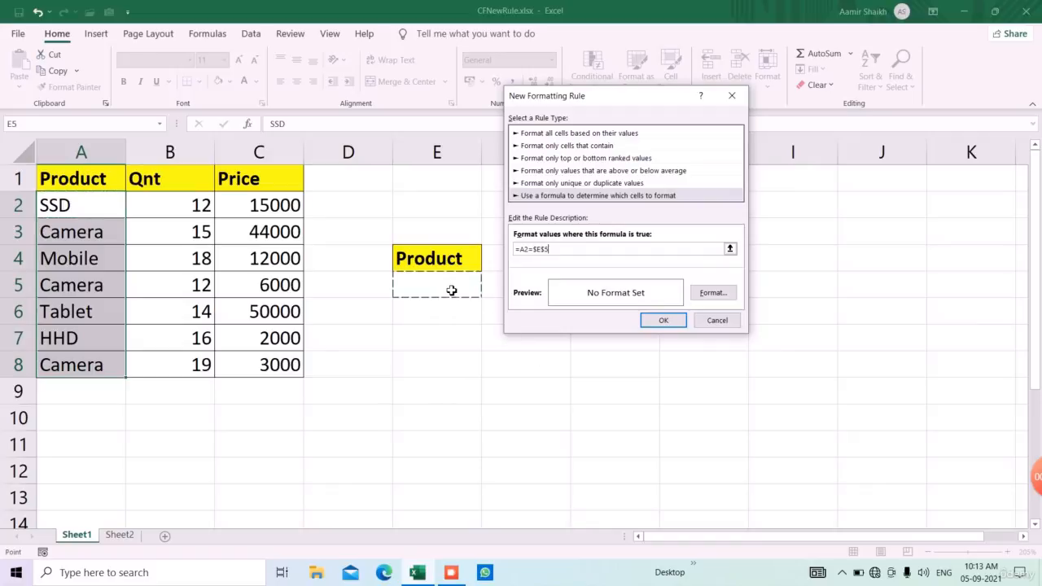
Give the rule's format a bold font and an orange fill, and apply the rule.
{"action": "left_click", "coordinate": [713, 292]}
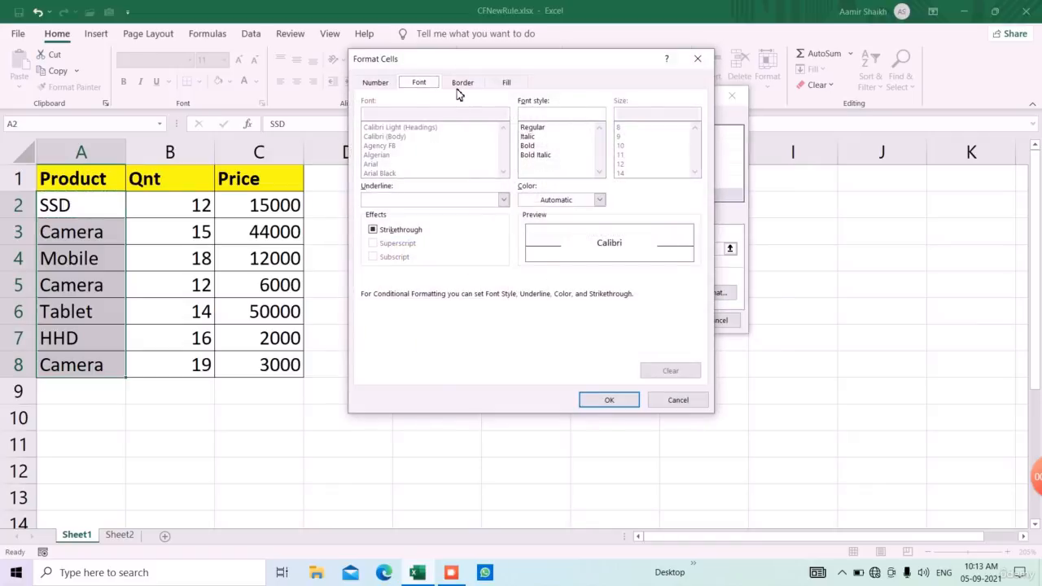
{"action": "left_click", "coordinate": [529, 145]}
{"action": "left_click", "coordinate": [503, 84]}
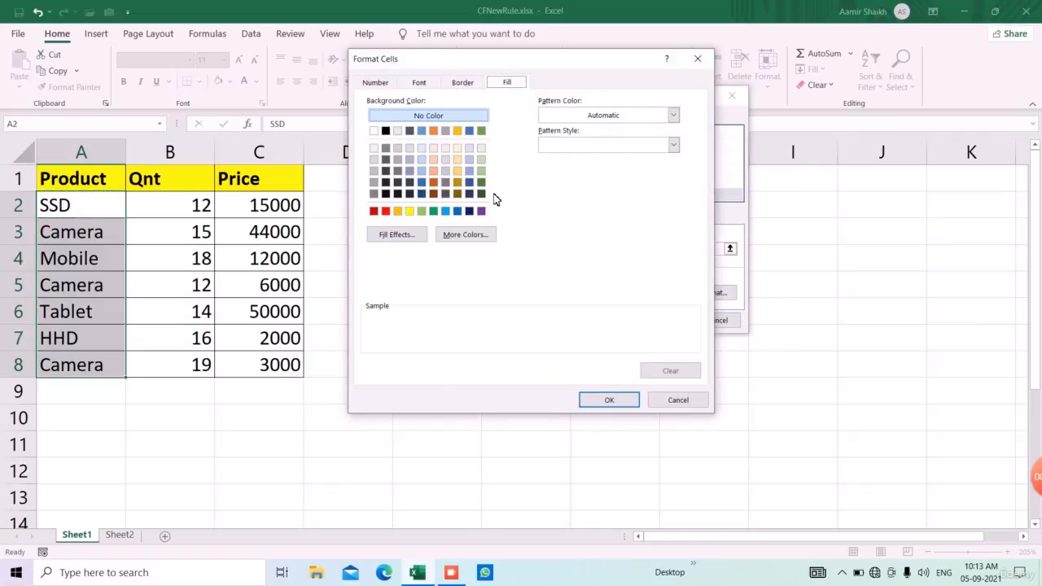
{"action": "left_click", "coordinate": [399, 212]}
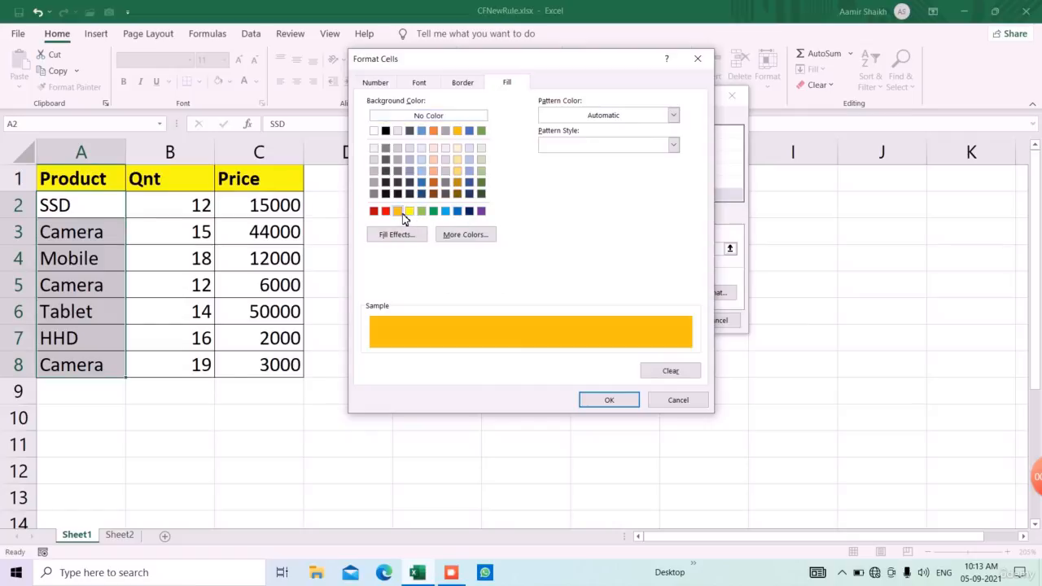
{"action": "left_click", "coordinate": [609, 400]}
{"action": "left_click", "coordinate": [655, 319]}
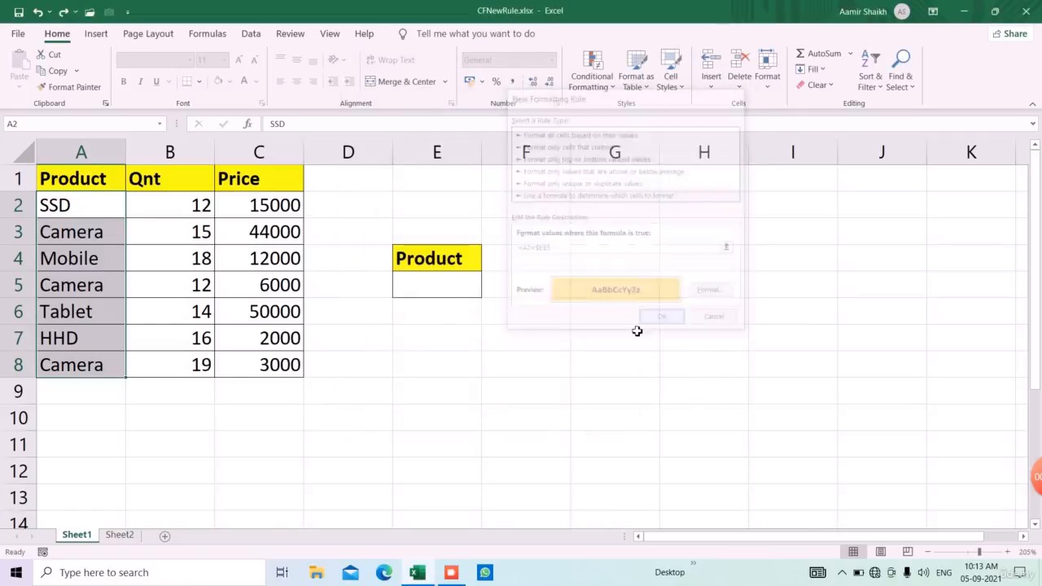
Enter SSD in cell E5 to test the product highlighting.
{"action": "left_click", "coordinate": [456, 288]}
{"action": "type", "text": "ss"}
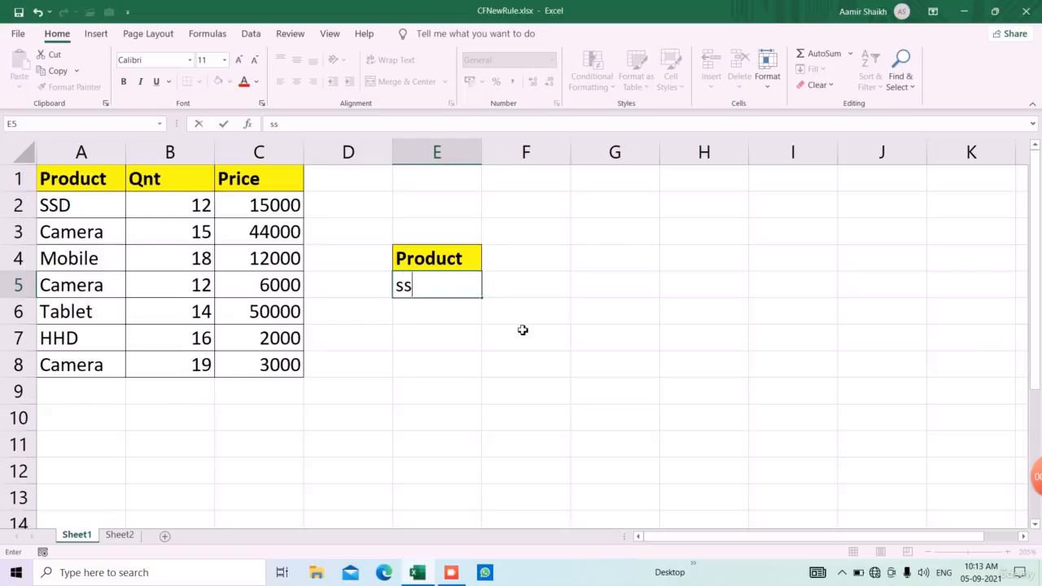
{"action": "key", "text": "BackSpace"}
{"action": "key", "text": "BackSpace"}
{"action": "type", "text": "SSD"}
{"action": "key", "text": "Return"}
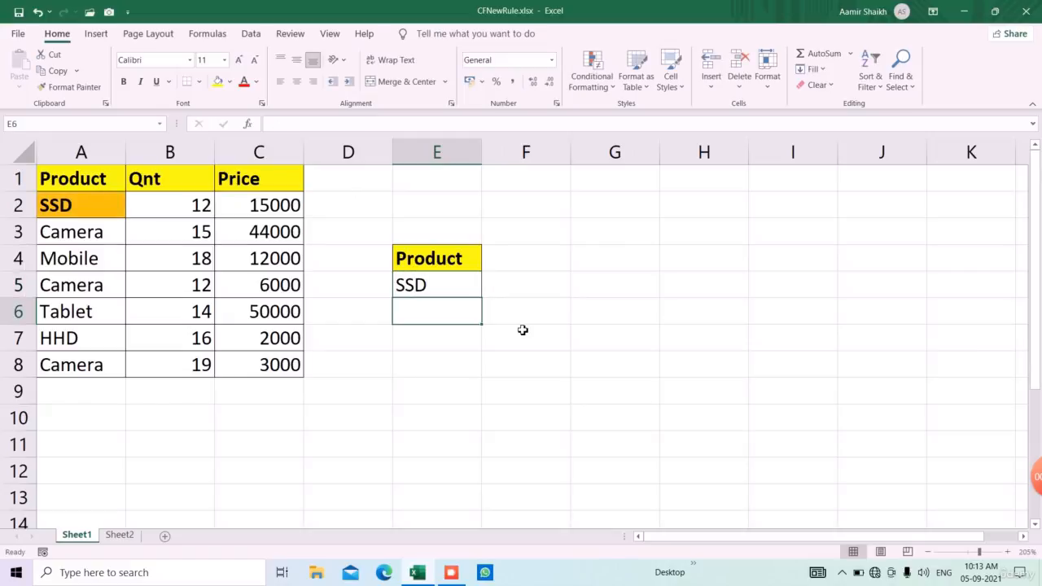
Change cell E5 to Camera and after that to Mobile to test the rule with other products.
{"action": "key", "text": "Up"}
{"action": "type", "text": "Camer"}
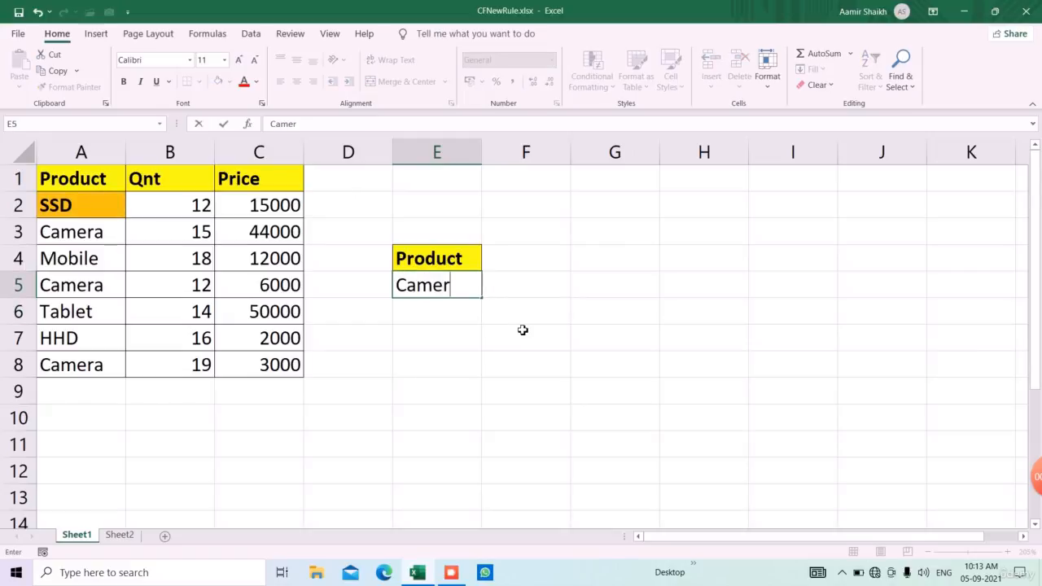
{"action": "key", "text": "Return"}
{"action": "key", "text": "Up"}
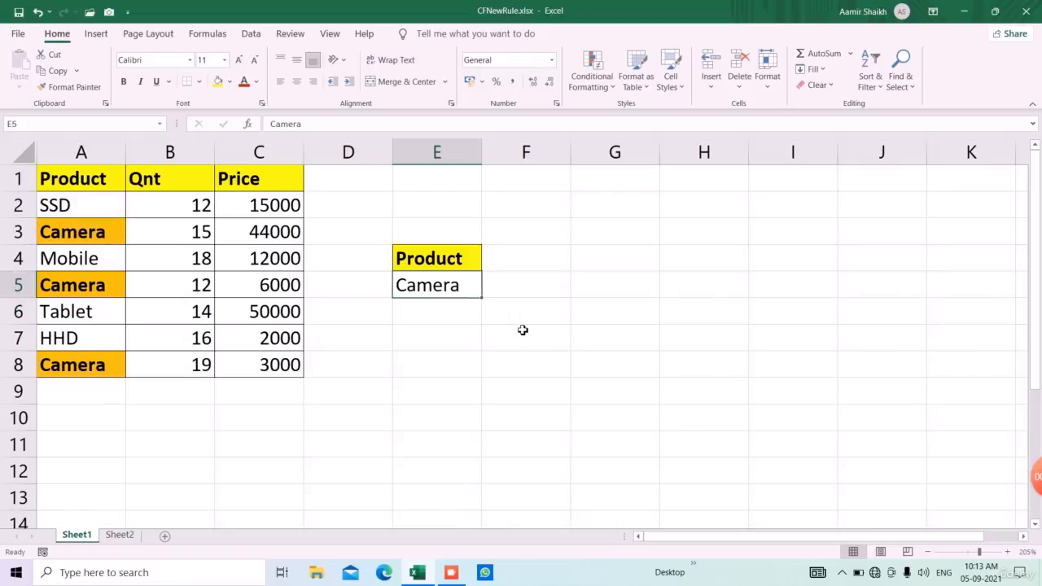
{"action": "type", "text": "Mobile"}
{"action": "key", "text": "Return"}
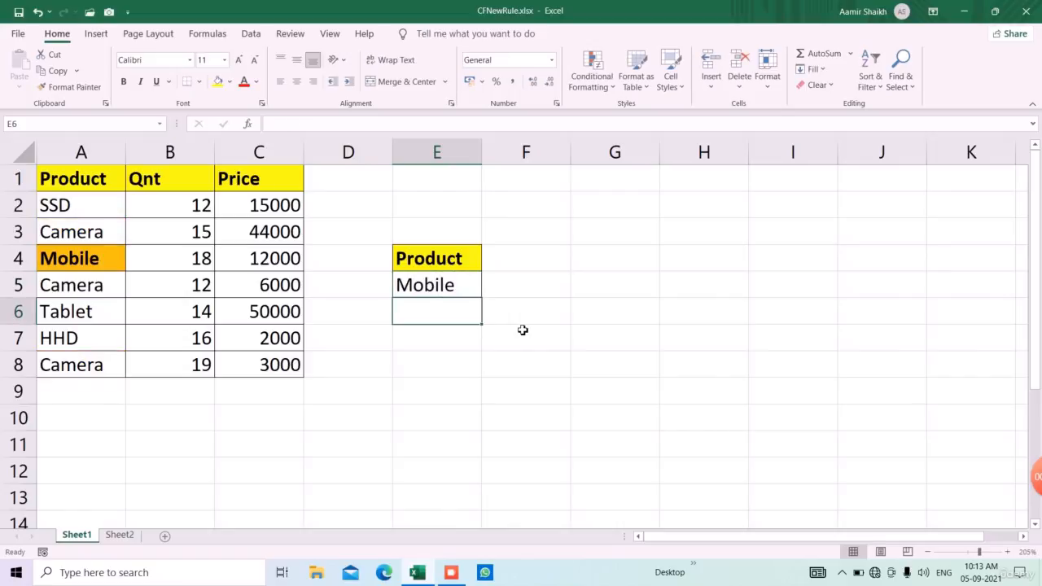
Change the product in cell A8 to Mobile to test the rule on edited data.
{"action": "key", "text": "Left"}
{"action": "key", "text": "Left"}
{"action": "key", "text": "Left"}
{"action": "key", "text": "Left"}
{"action": "key", "text": "Down"}
{"action": "key", "text": "Down"}
{"action": "key", "text": "Down"}
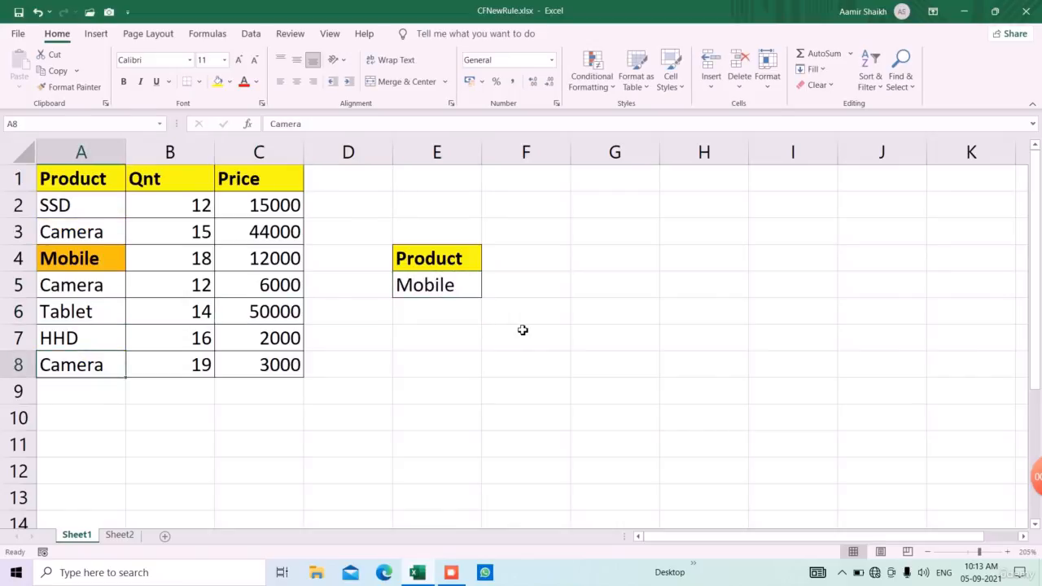
{"action": "key", "text": "Up"}
{"action": "type", "text": "M"}
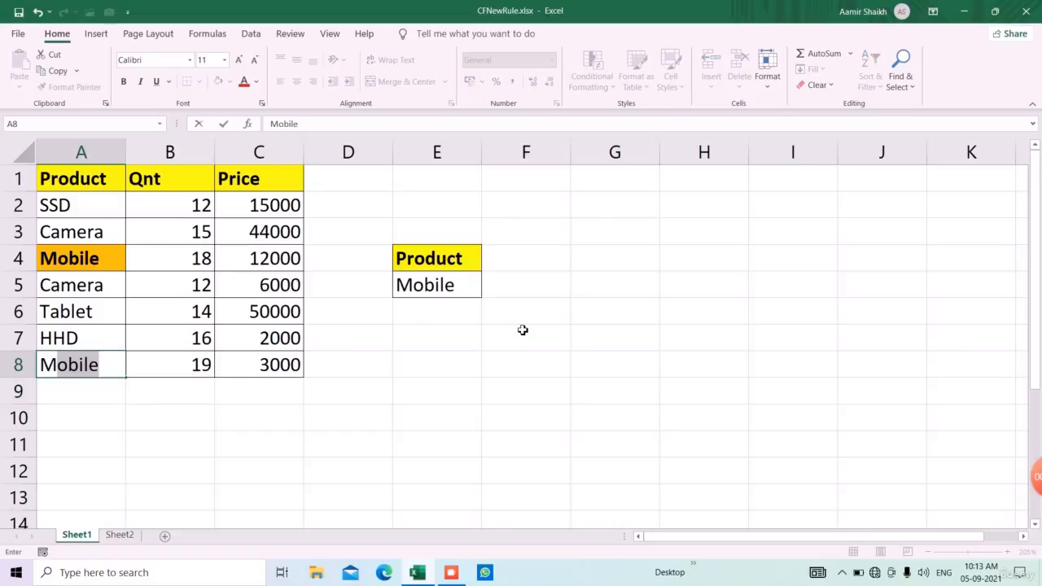
{"action": "key", "text": "Return"}
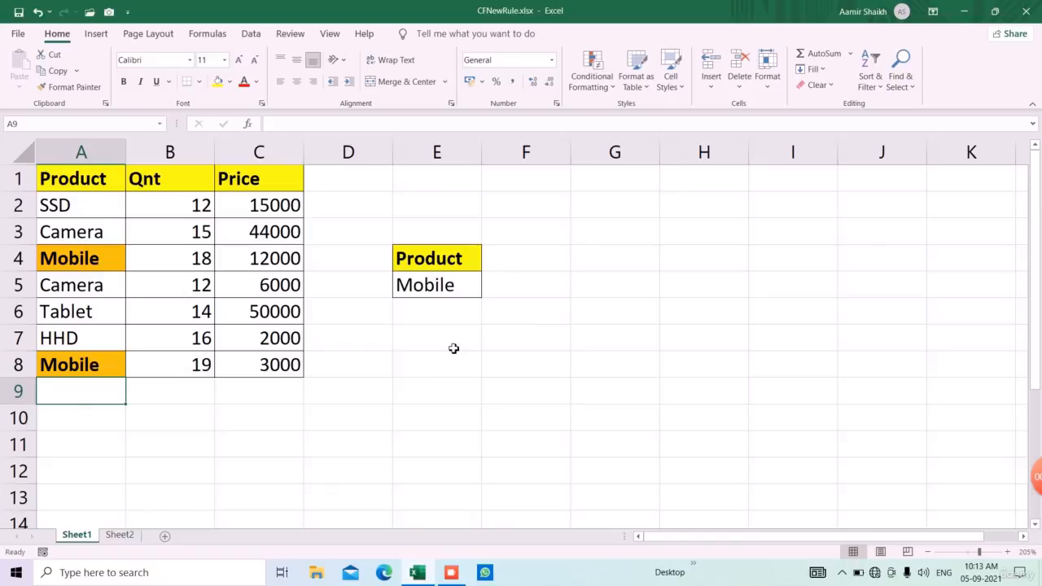
Clear the conditional formatting rules from the product cells A2:A8.
{"action": "left_click", "coordinate": [95, 235]}
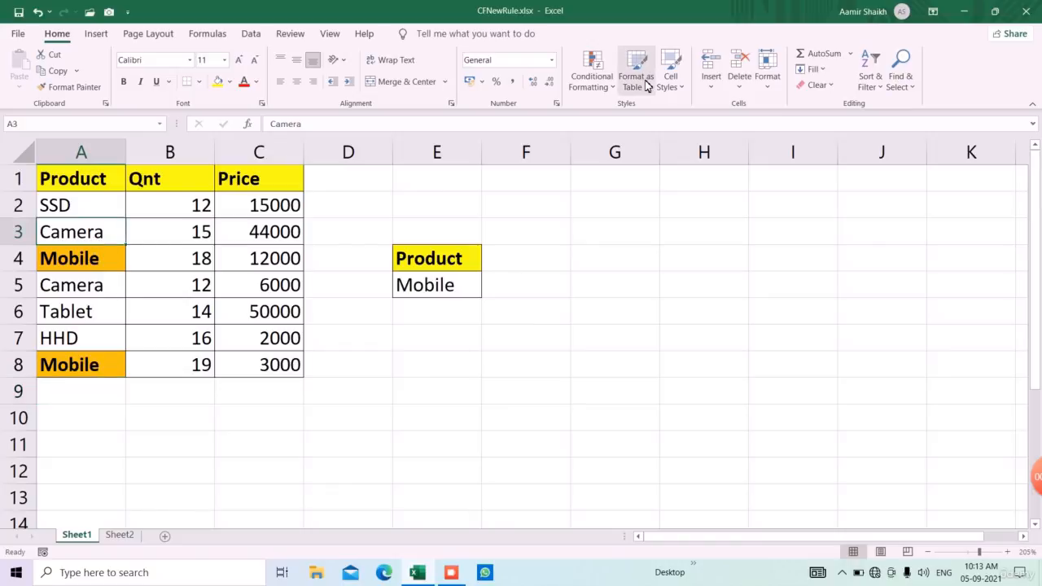
{"action": "left_click_drag", "start_coordinate": [76, 208], "coordinate": [86, 365]}
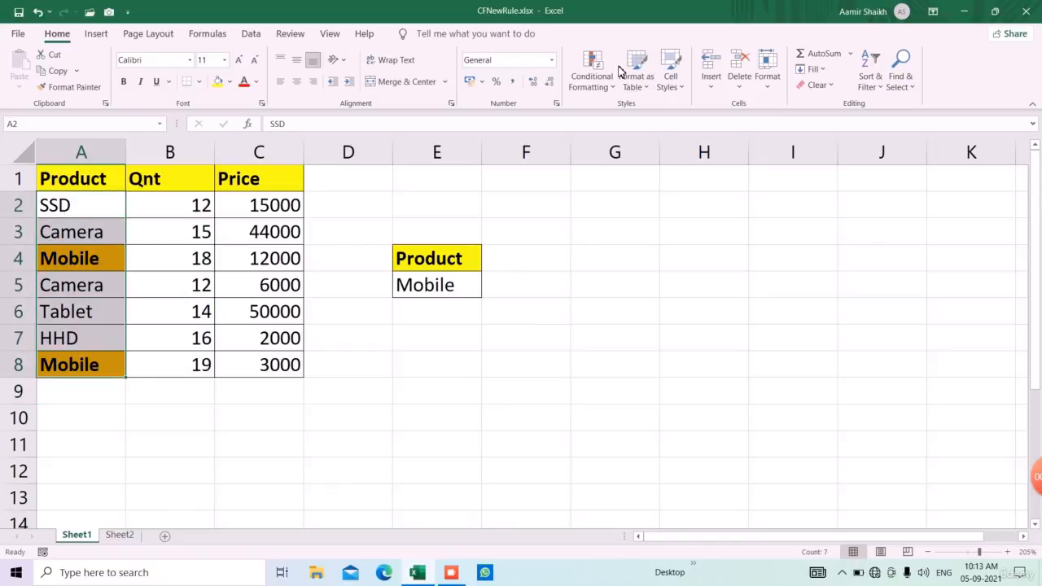
{"action": "left_click", "coordinate": [590, 69]}
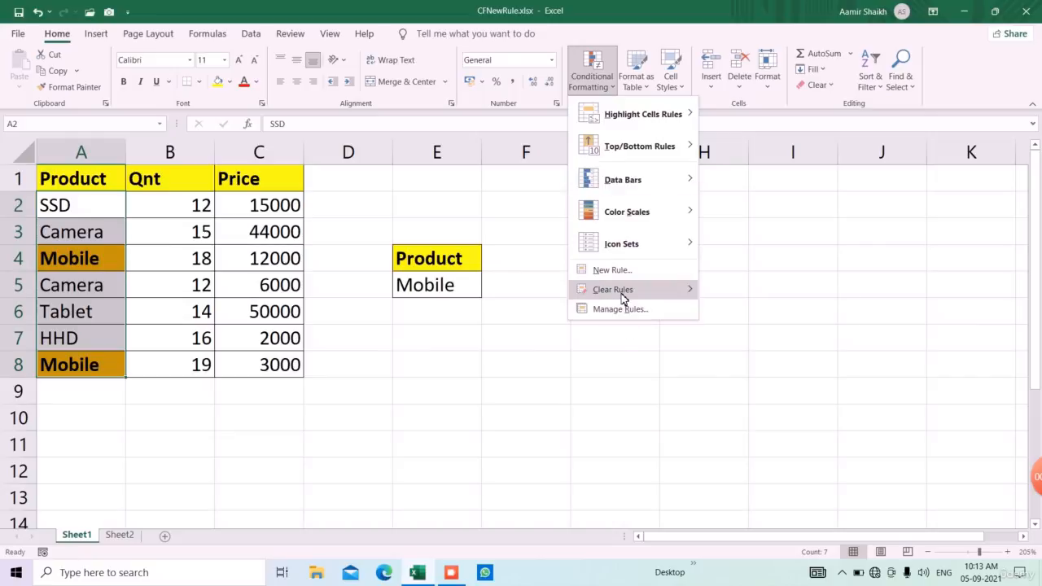
{"action": "mouse_move", "coordinate": [624, 298]}
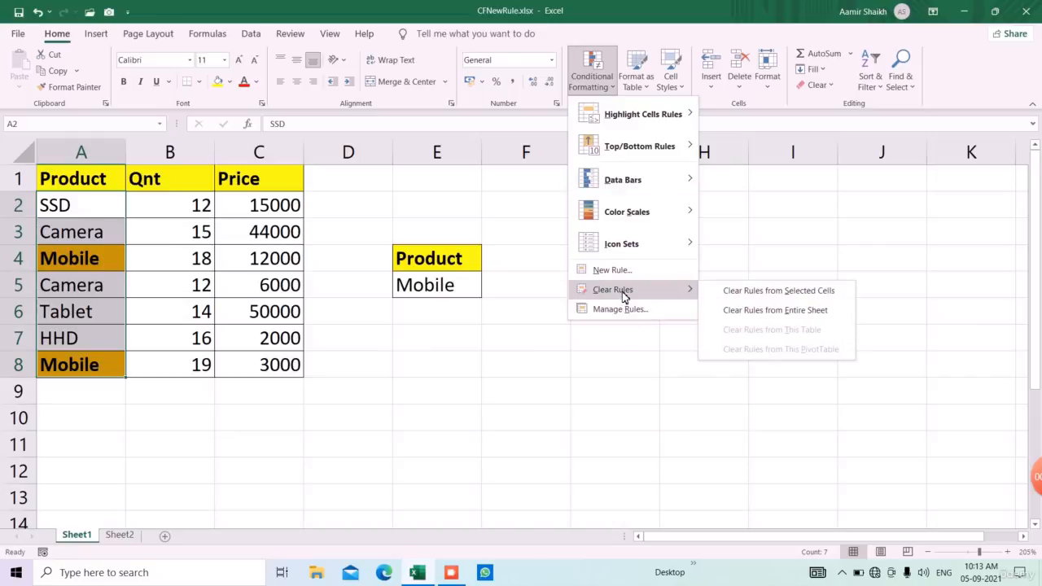
{"action": "left_click", "coordinate": [780, 298]}
{"action": "left_click", "coordinate": [323, 389]}
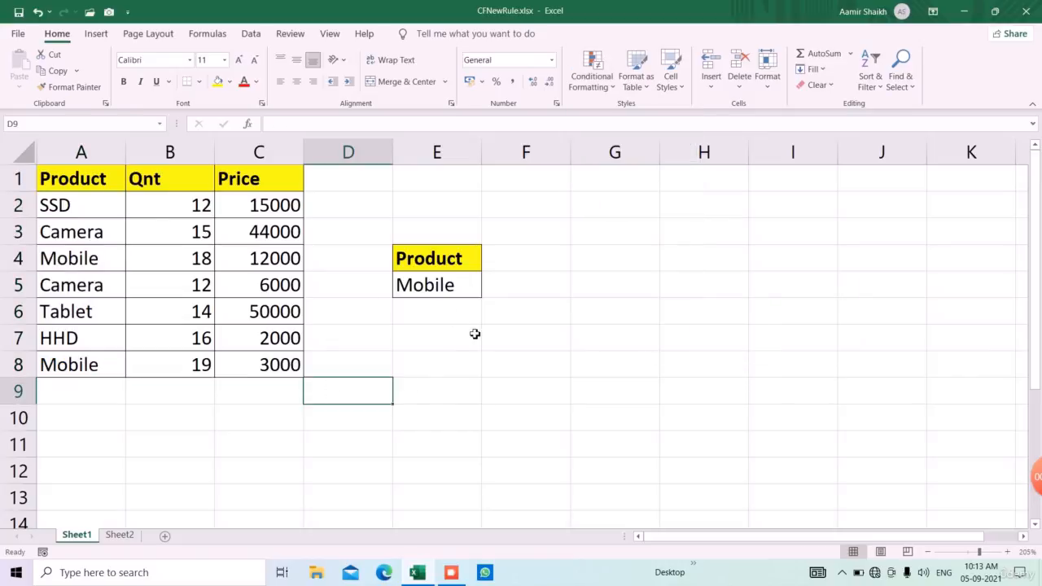
On Sheet2, start a new formula-based conditional formatting rule for the data range A2:C8.
{"action": "left_click", "coordinate": [119, 534]}
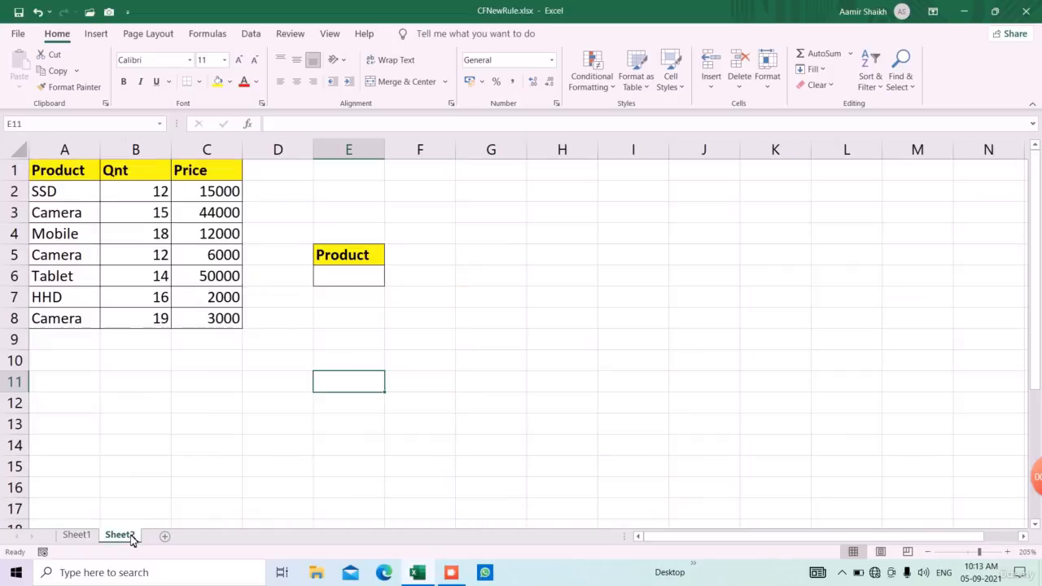
{"action": "left_click", "coordinate": [241, 440]}
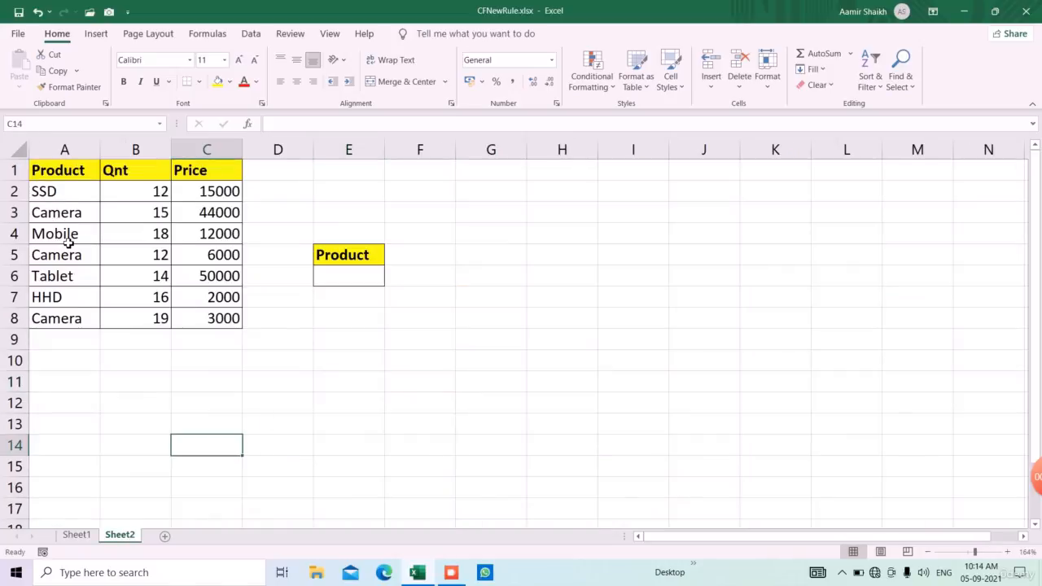
{"action": "left_click_drag", "start_coordinate": [61, 243], "coordinate": [220, 237]}
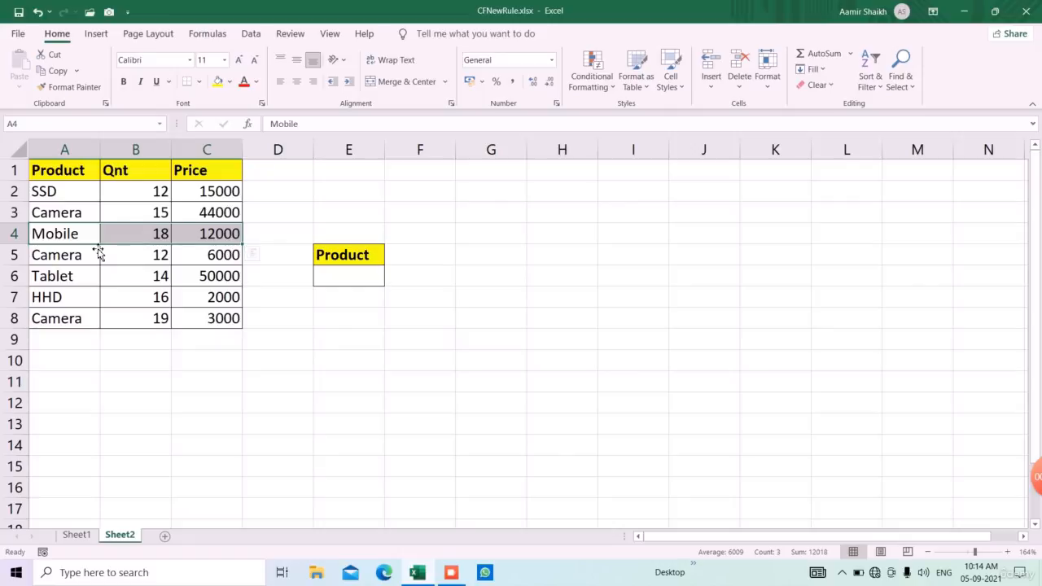
{"action": "left_click_drag", "start_coordinate": [75, 199], "coordinate": [212, 318]}
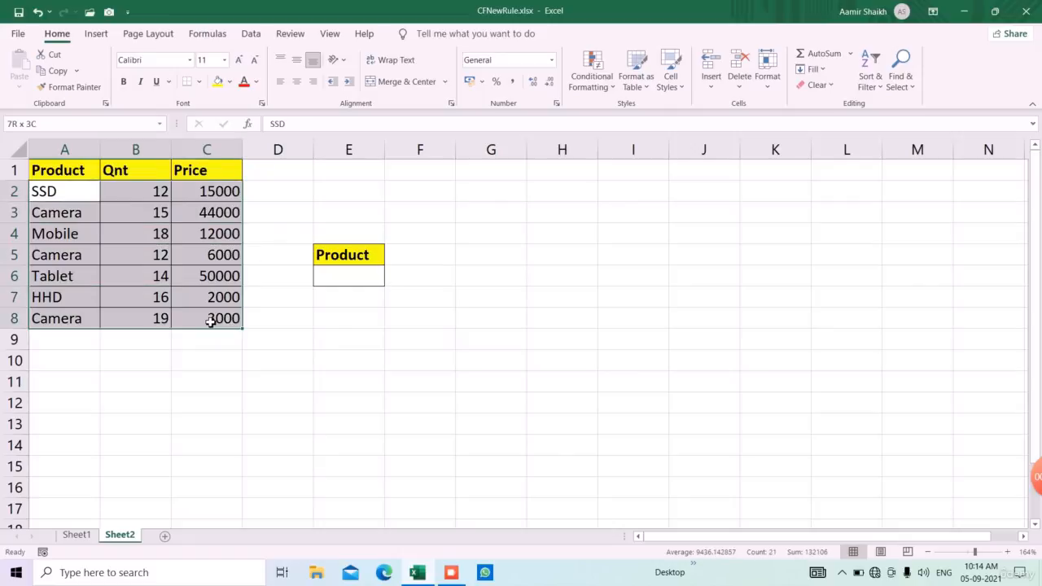
{"action": "left_click", "coordinate": [592, 77]}
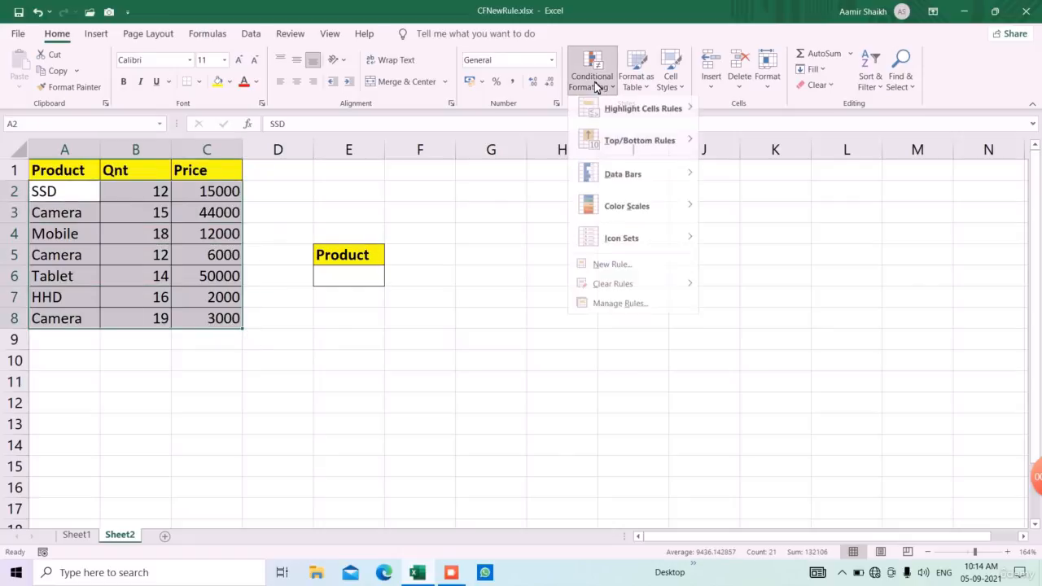
{"action": "left_click", "coordinate": [624, 270]}
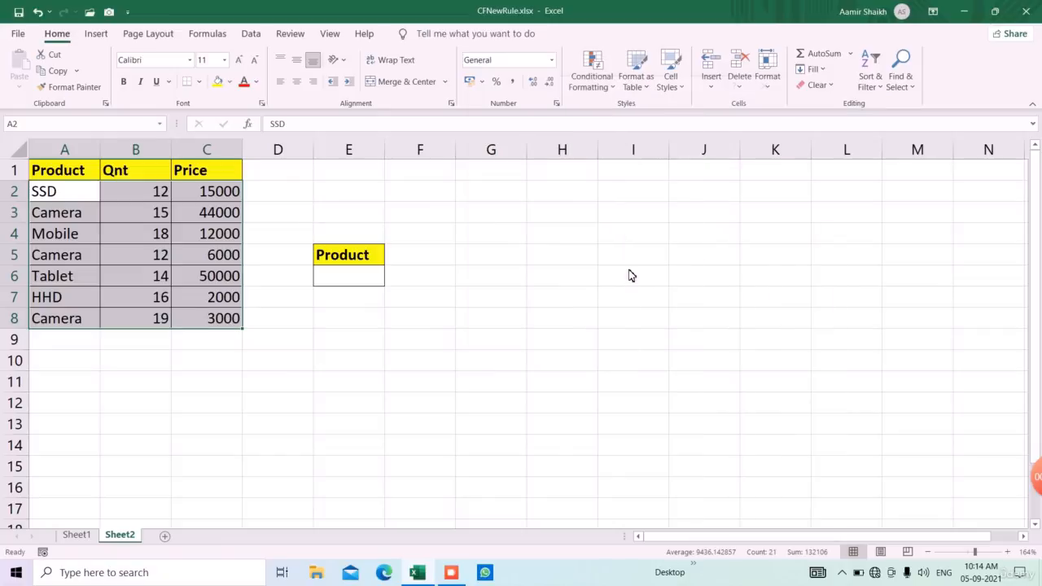
{"action": "left_click", "coordinate": [542, 182]}
{"action": "left_click", "coordinate": [537, 236]}
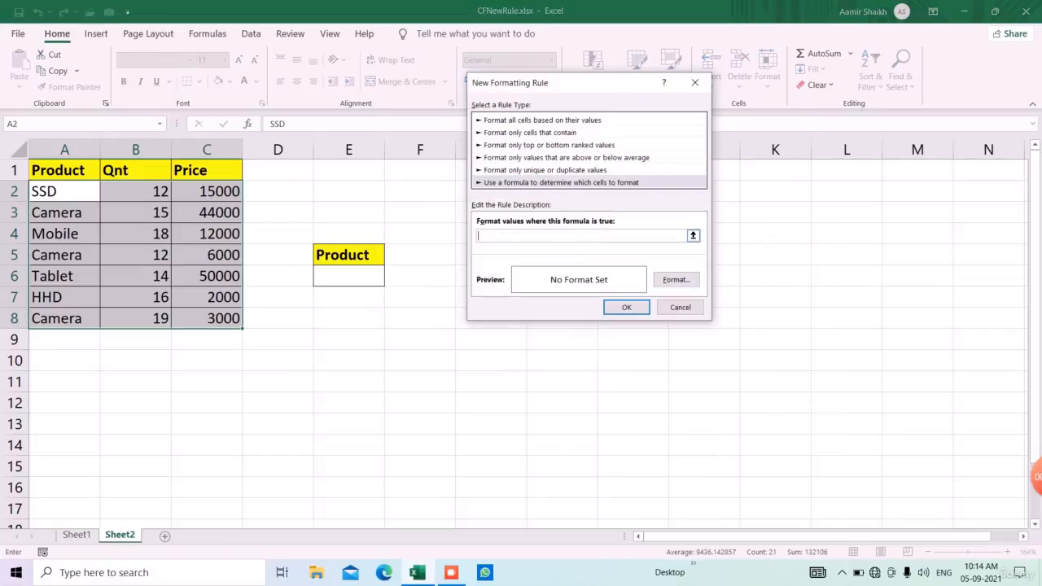
Enter =$A2=$E$6 as the rule's formula so each row's product is compared with the lookup cell.
{"action": "type", "text": "="}
{"action": "left_click", "coordinate": [53, 192]}
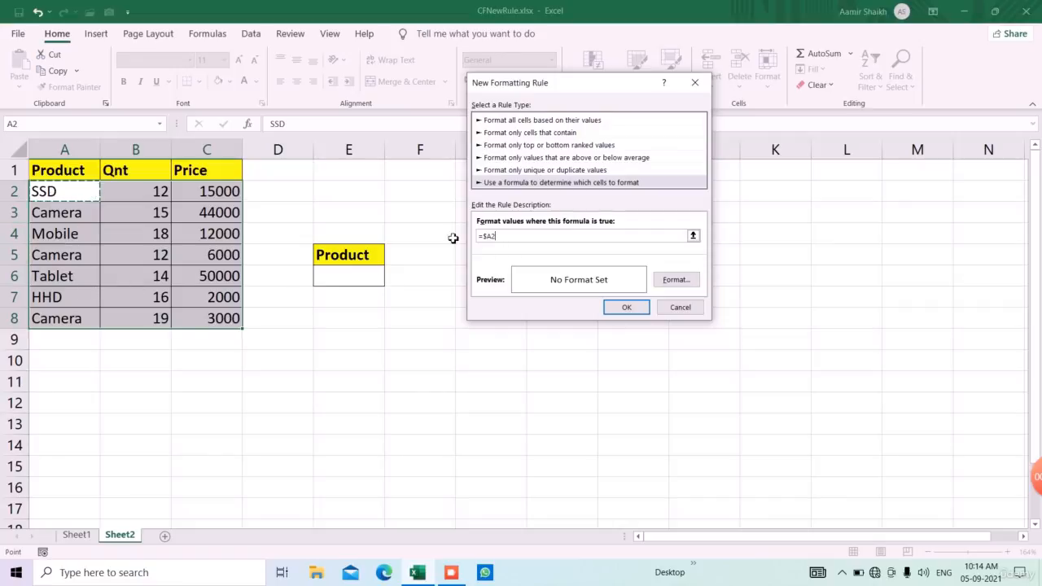
{"action": "left_click", "coordinate": [498, 236]}
{"action": "type", "text": "="}
{"action": "left_click", "coordinate": [349, 278]}
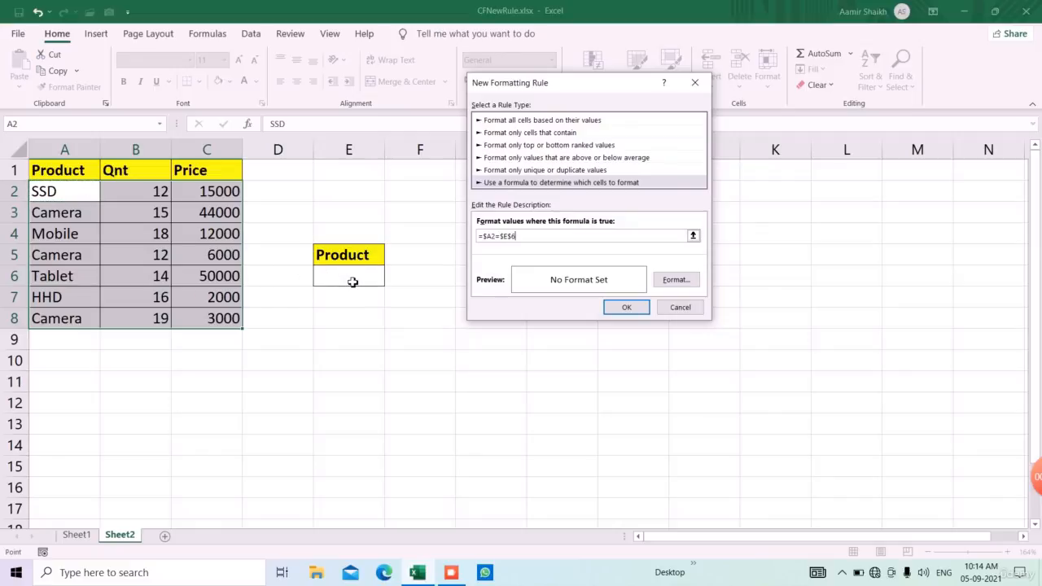
Give the rule an orange fill with bold italic font and apply it to the data range.
{"action": "left_click", "coordinate": [675, 280]}
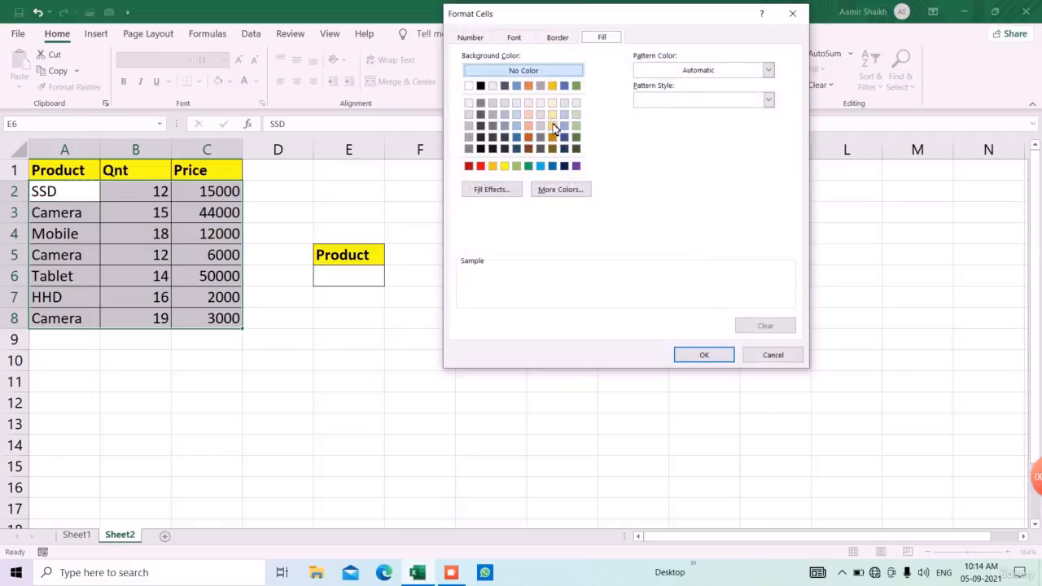
{"action": "left_click", "coordinate": [493, 167]}
{"action": "left_click", "coordinate": [522, 39]}
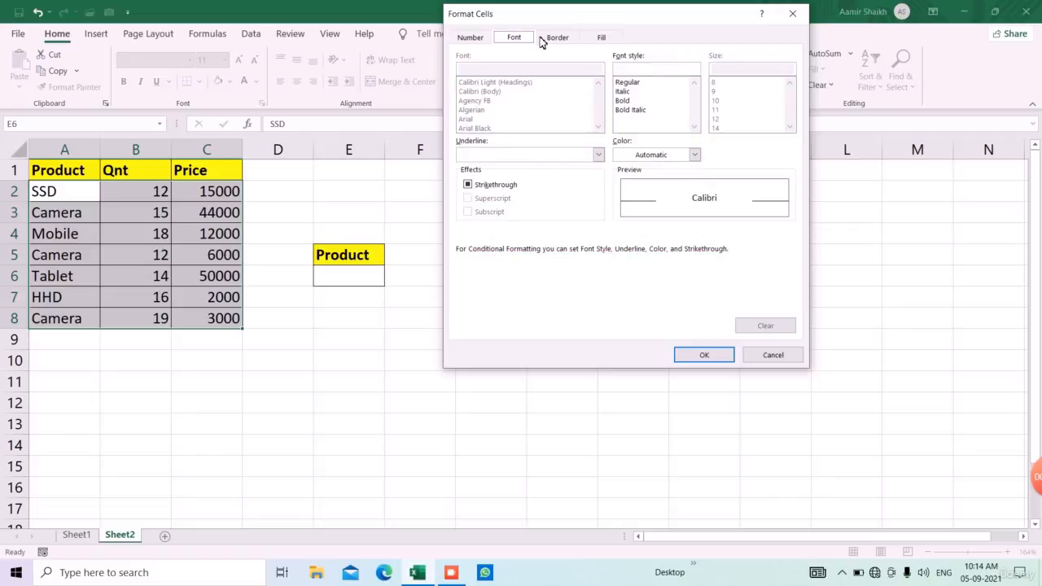
{"action": "left_click", "coordinate": [635, 109]}
{"action": "left_click", "coordinate": [703, 356]}
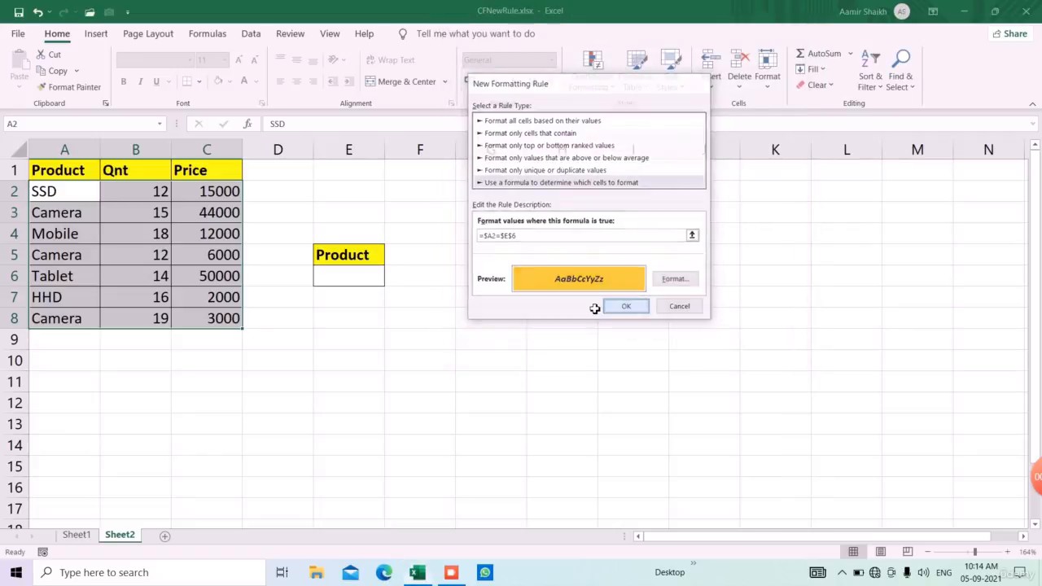
{"action": "left_click", "coordinate": [606, 308]}
Enter Camera in lookup cell E6, and after that HHD, to test the whole-row highlighting.
{"action": "left_click", "coordinate": [370, 282]}
{"action": "type", "text": "Camera"}
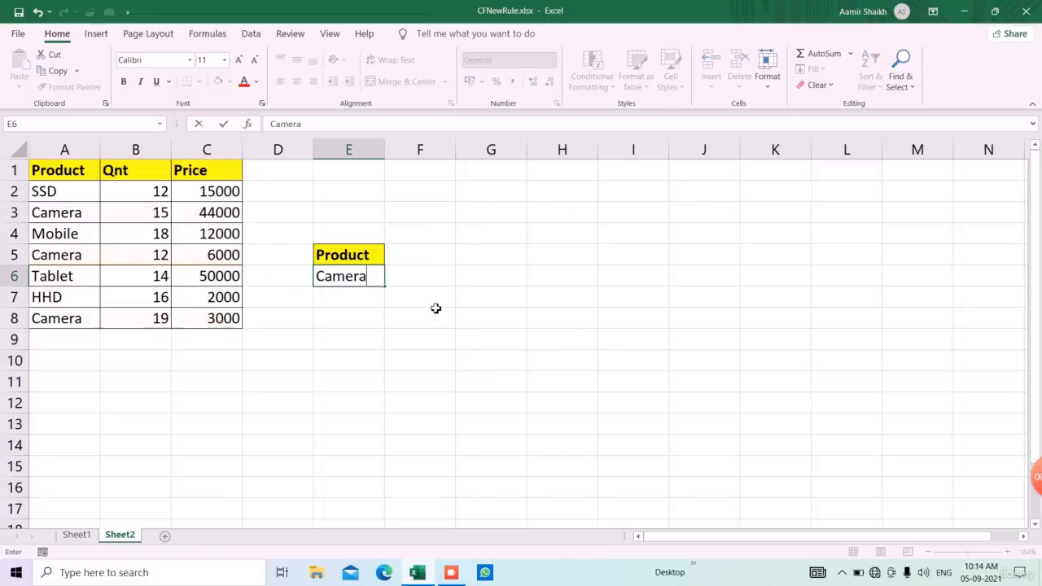
{"action": "key", "text": "Return"}
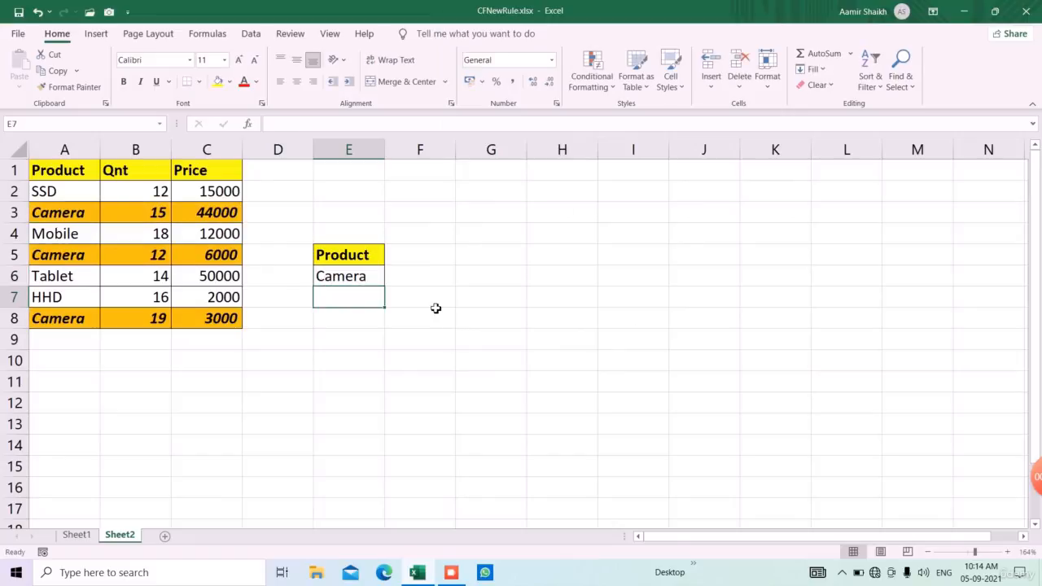
{"action": "key", "text": "Up"}
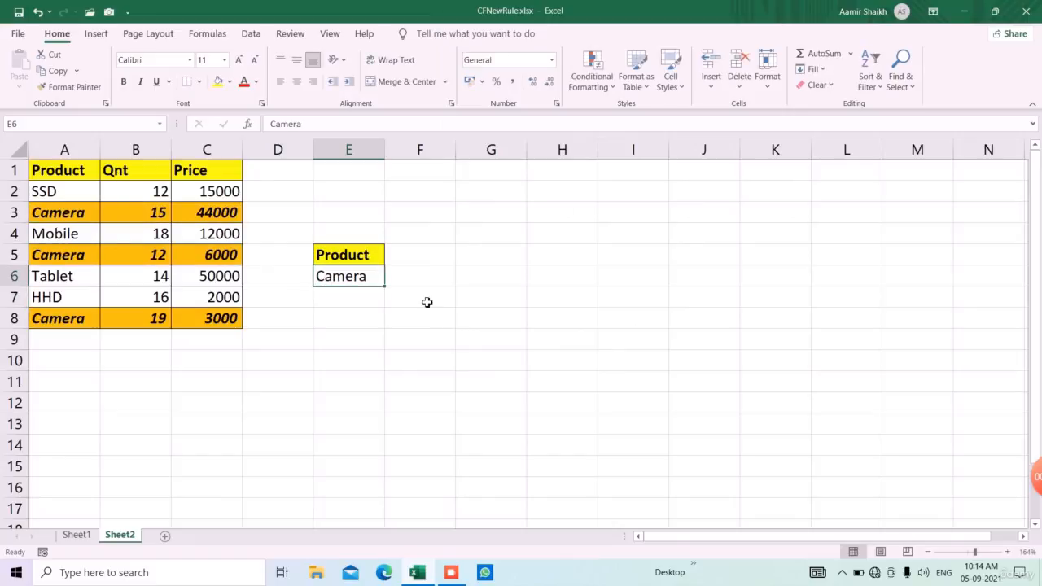
{"action": "type", "text": "HHD"}
{"action": "key", "text": "Return"}
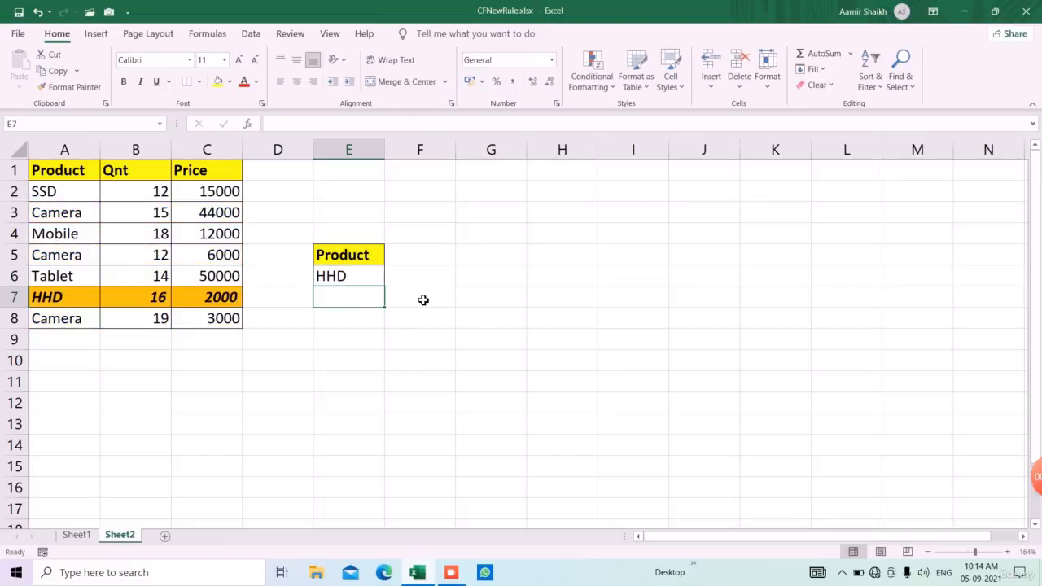
Change the product in cell A3 to HHD to test the row rule on edited data.
{"action": "key", "text": "Up"}
{"action": "key", "text": "Up"}
{"action": "key", "text": "Left"}
{"action": "key", "text": "Left"}
{"action": "key", "text": "Left"}
{"action": "key", "text": "Up"}
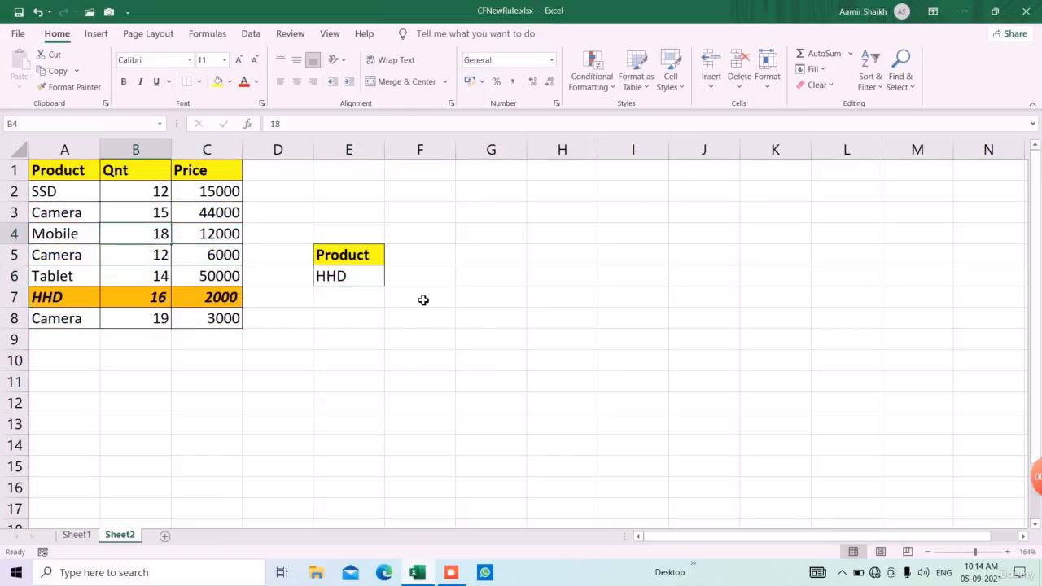
{"action": "key", "text": "Left"}
{"action": "key", "text": "Up"}
{"action": "type", "text": "HHD"}
{"action": "key", "text": "Return"}
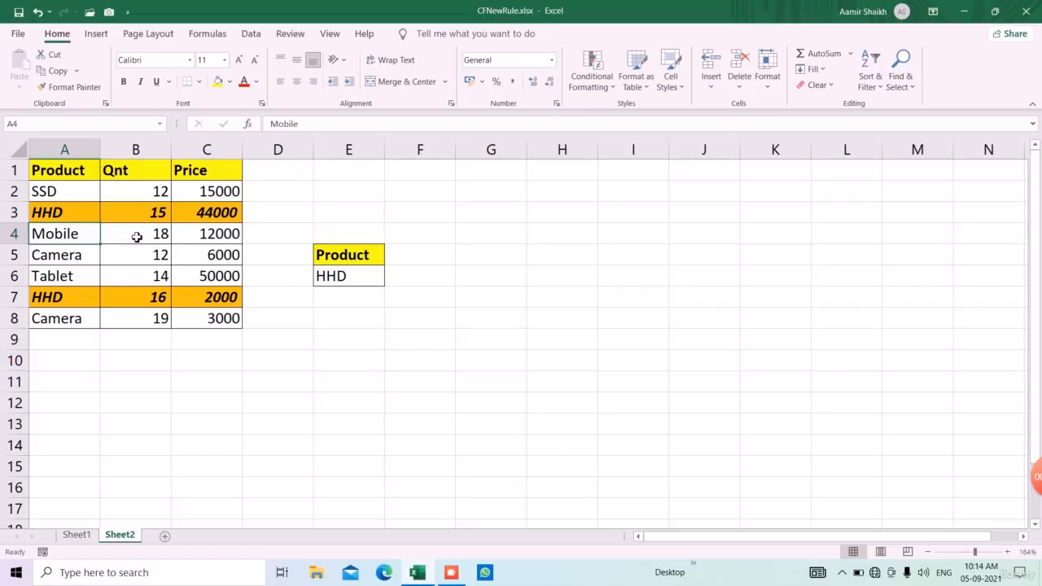
Review the formula and format of the conditional formatting rule applied to cell A7 without changing it.
{"action": "left_click", "coordinate": [92, 302]}
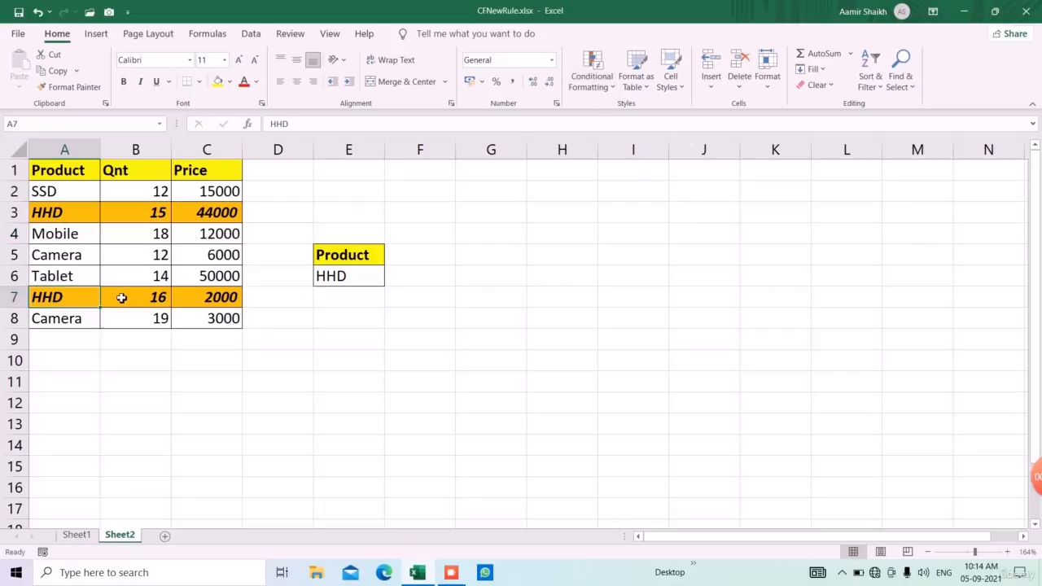
{"action": "left_click", "coordinate": [598, 84]}
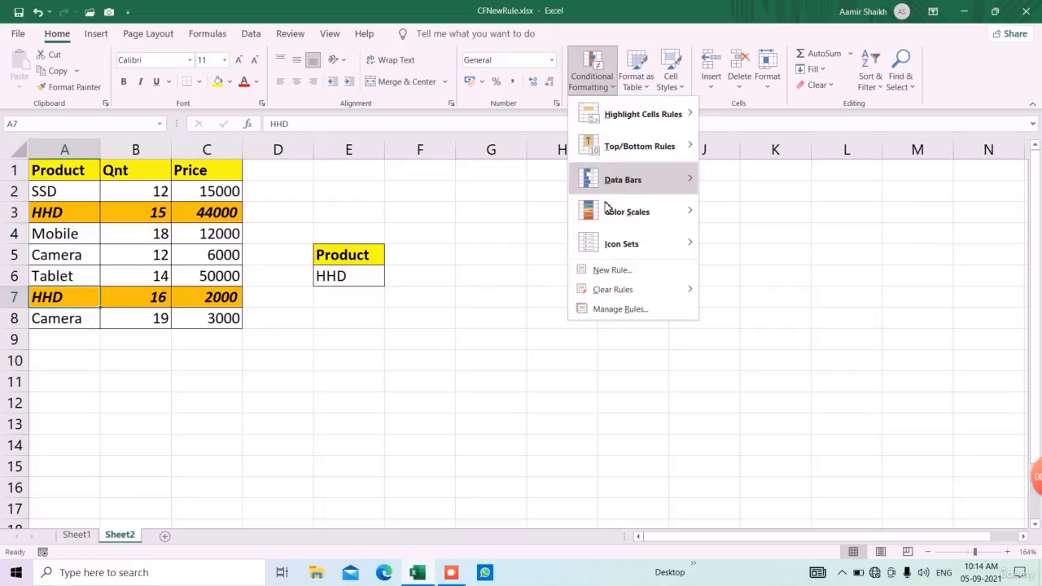
{"action": "left_click", "coordinate": [620, 310]}
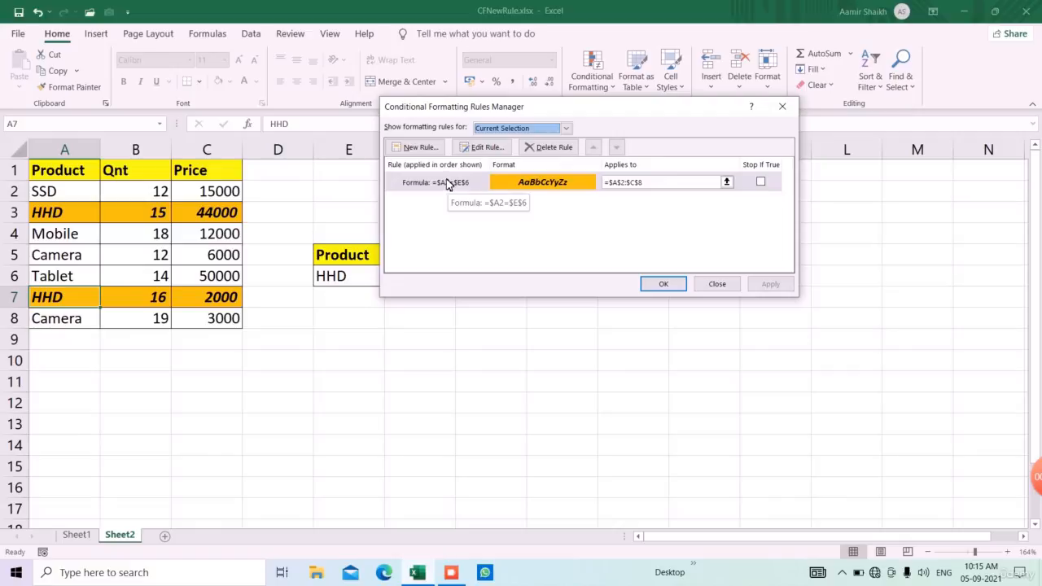
{"action": "left_click", "coordinate": [447, 182]}
{"action": "left_click", "coordinate": [485, 147]}
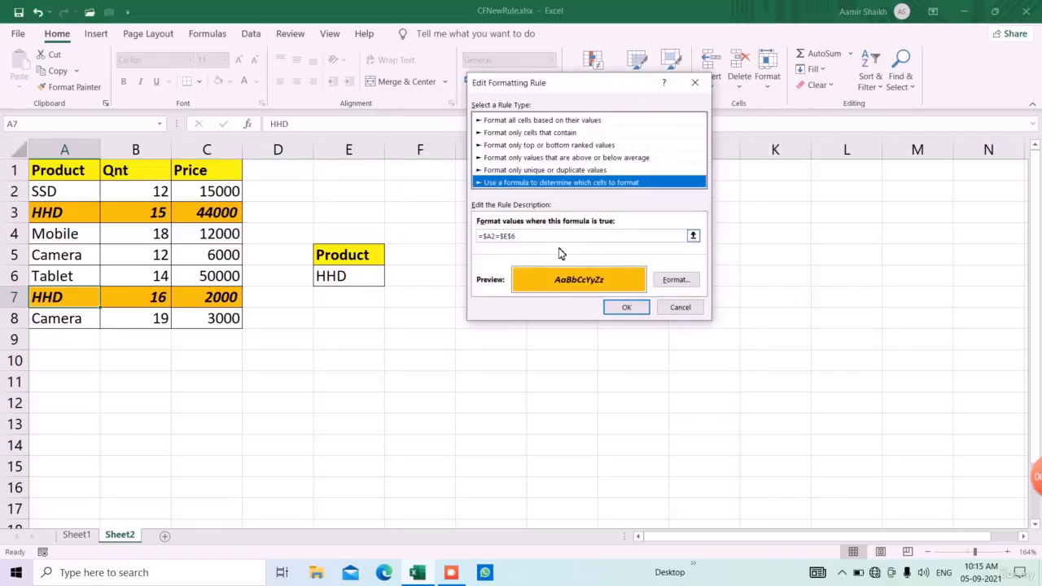
{"action": "left_click", "coordinate": [681, 309]}
{"action": "left_click", "coordinate": [783, 109]}
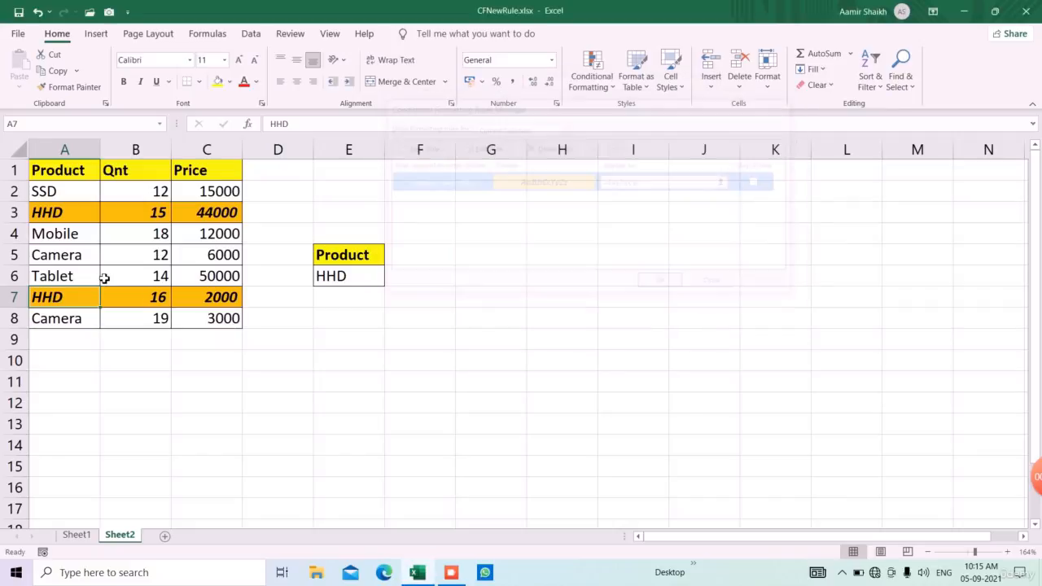
Clear the conditional formatting rules from the data range A2:C8.
{"action": "left_click_drag", "start_coordinate": [78, 198], "coordinate": [226, 328]}
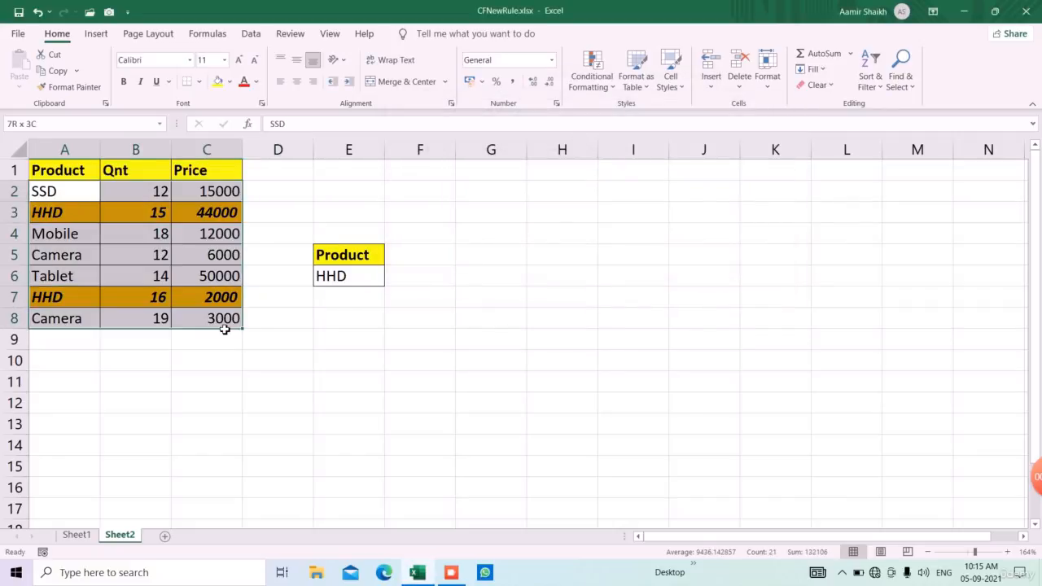
{"action": "left_click", "coordinate": [600, 84]}
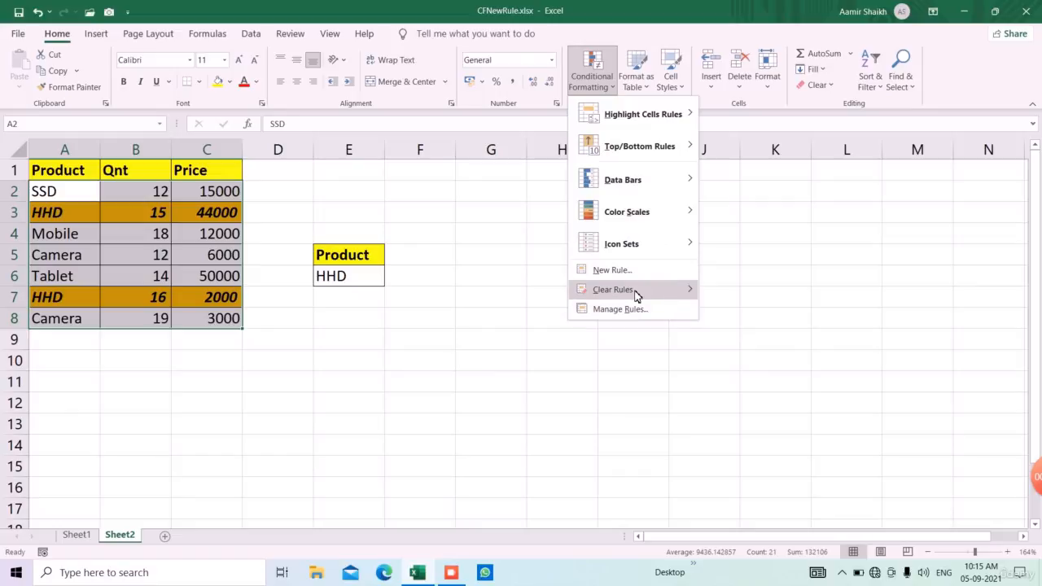
{"action": "mouse_move", "coordinate": [635, 290]}
{"action": "left_click", "coordinate": [766, 298]}
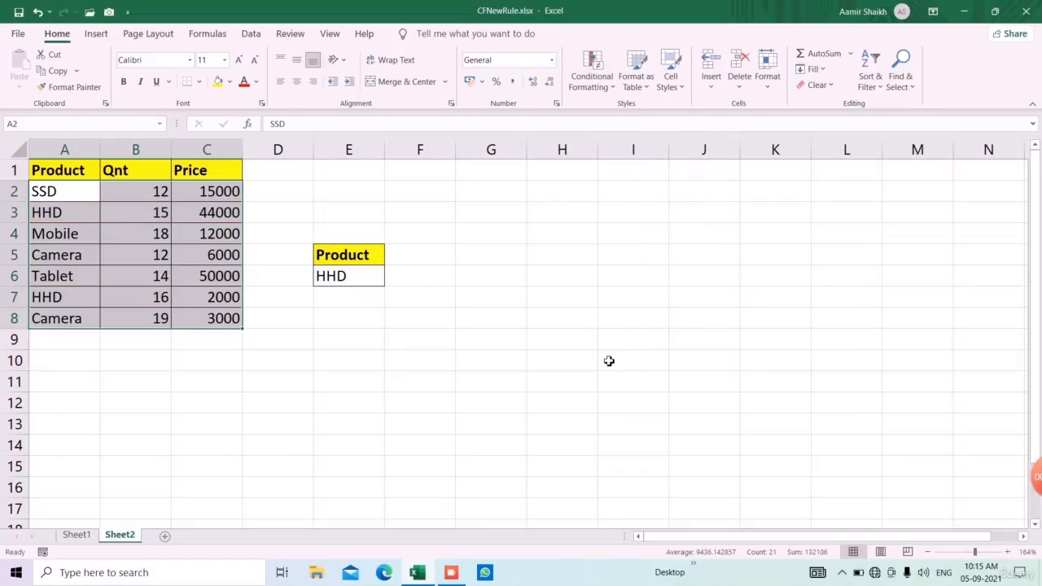
{"action": "left_click", "coordinate": [415, 382]}
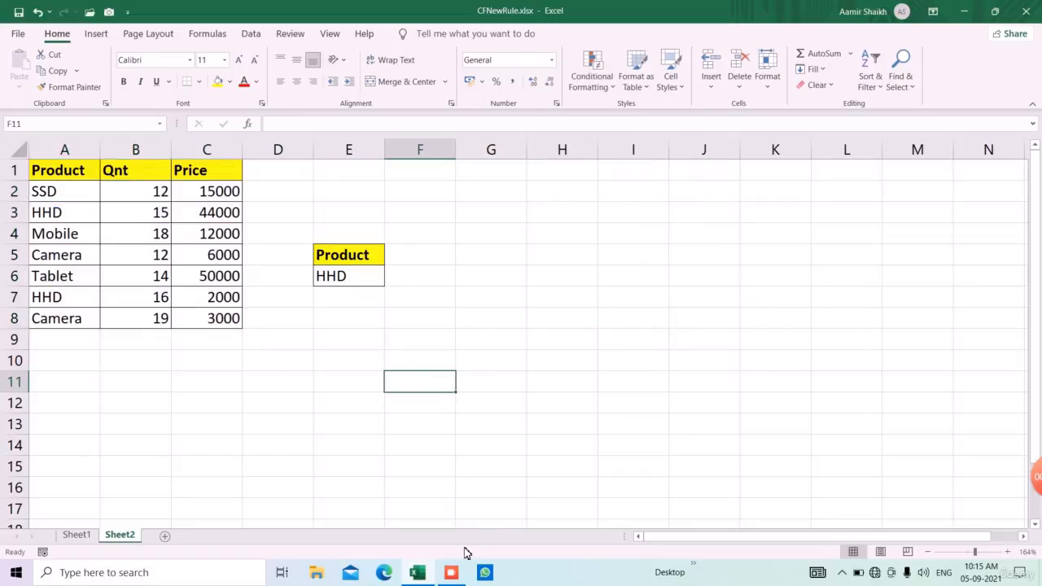
{"action": "left_click", "coordinate": [452, 574]}
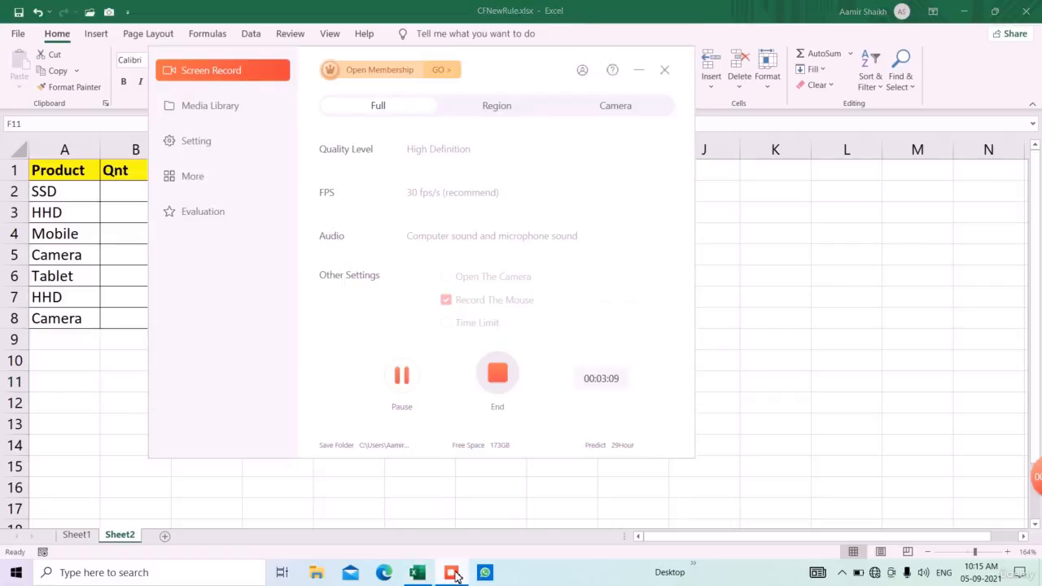
{"action": "left_click", "coordinate": [499, 381]}
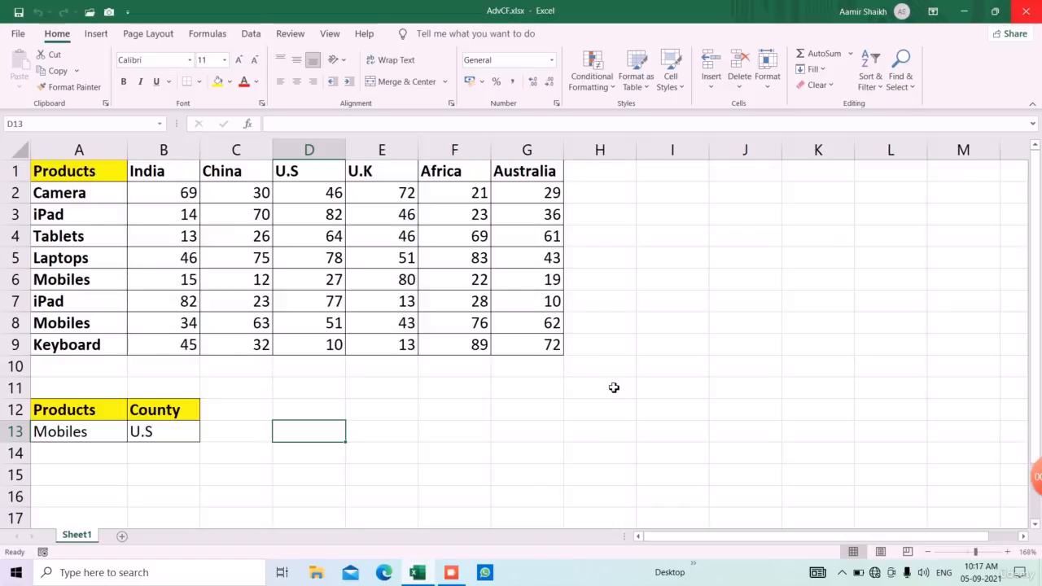
Examine the product names, country headers and the lookup cells A13 and B13 in the AdvCF.xlsx sheet.
{"action": "left_click_drag", "start_coordinate": [79, 195], "coordinate": [71, 345]}
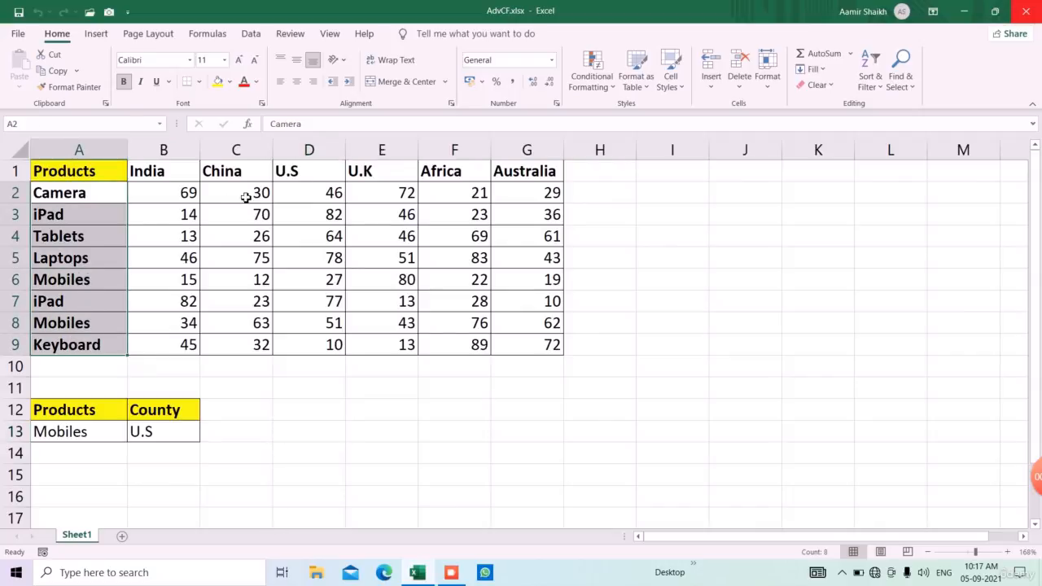
{"action": "left_click", "coordinate": [169, 178]}
{"action": "left_click", "coordinate": [335, 176]}
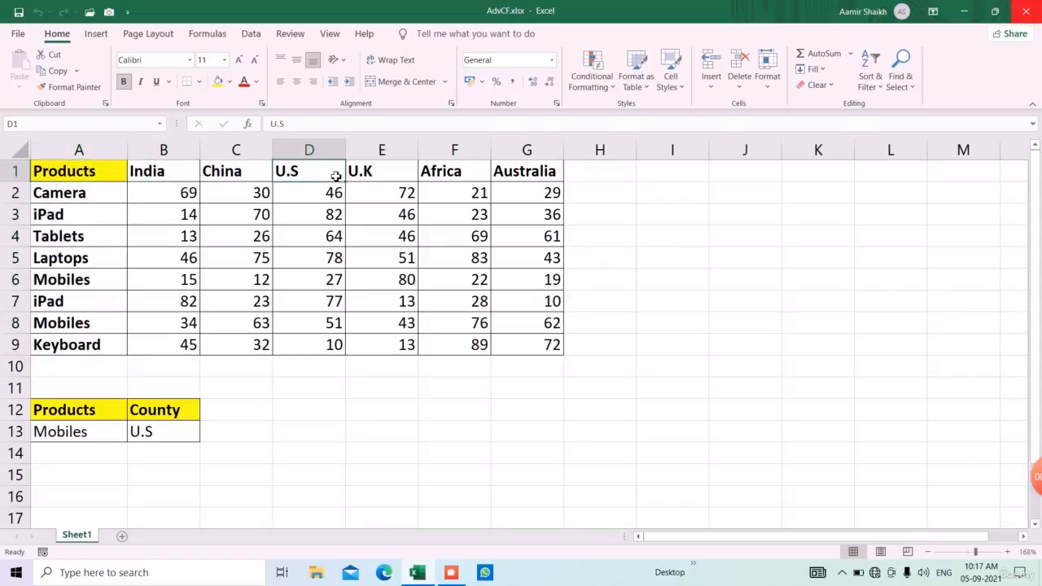
{"action": "left_click", "coordinate": [305, 258]}
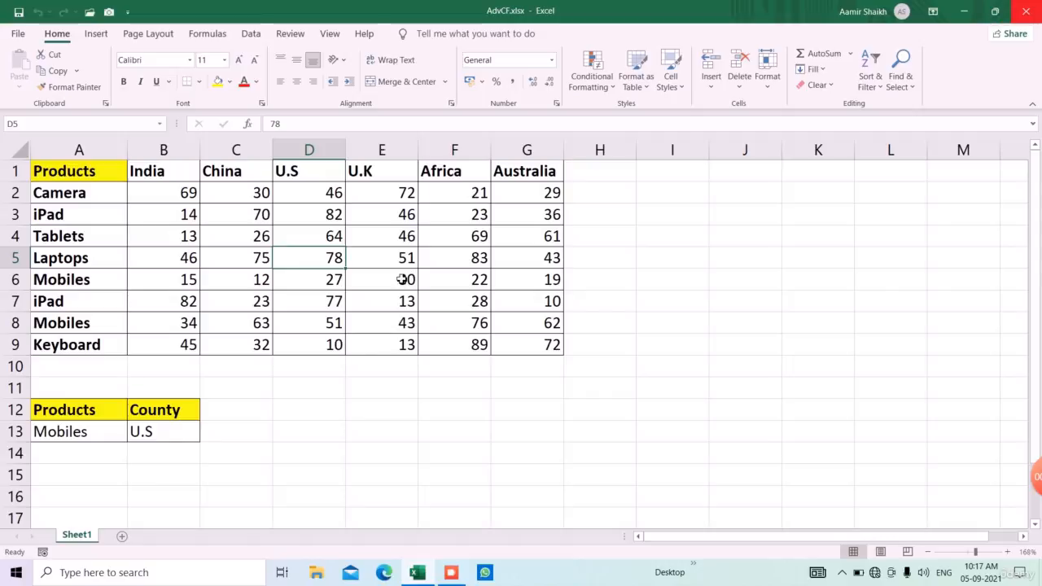
{"action": "left_click", "coordinate": [119, 435]}
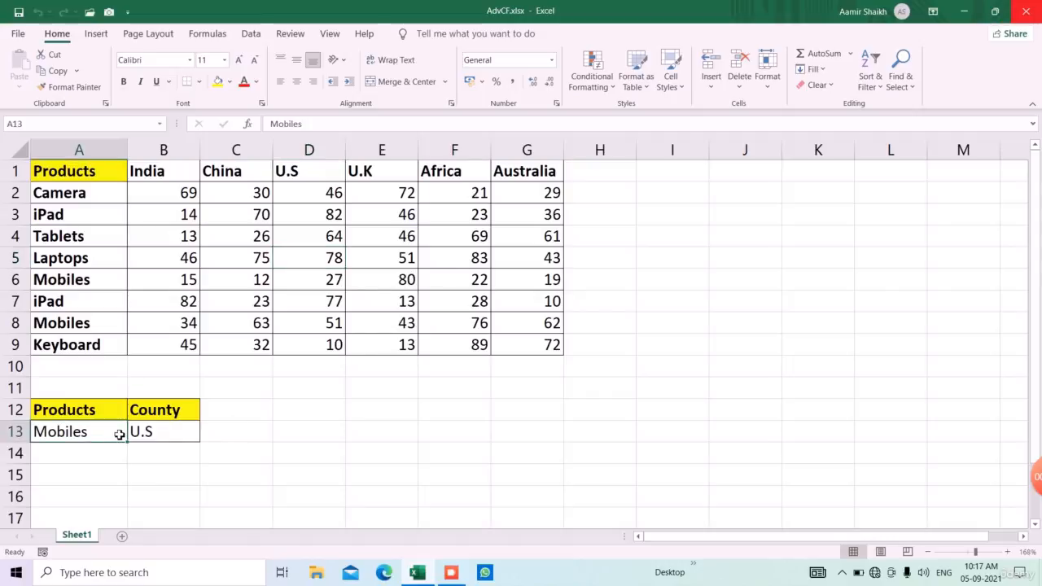
{"action": "left_click", "coordinate": [185, 438]}
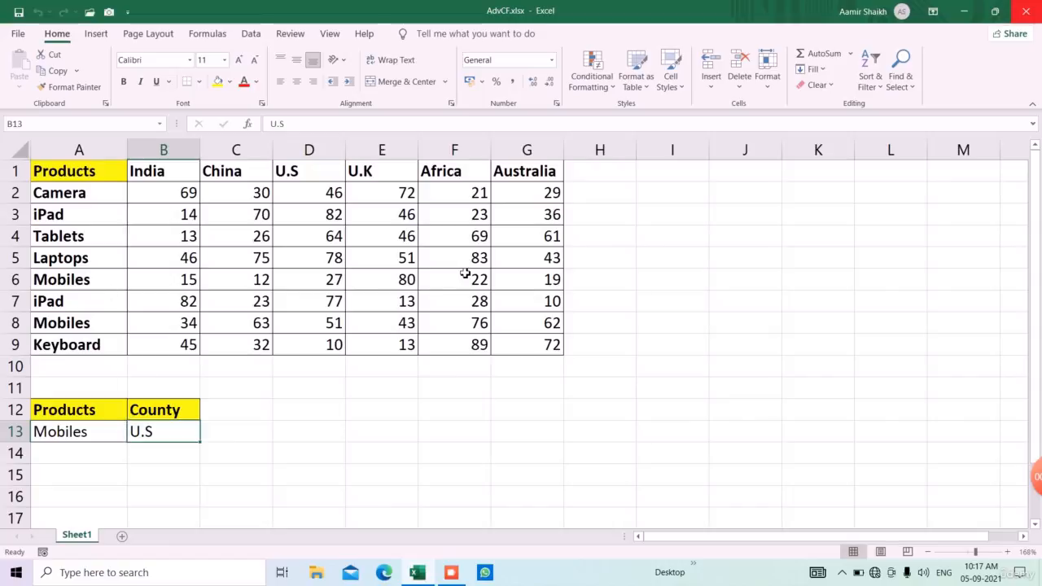
{"action": "left_click", "coordinate": [75, 439]}
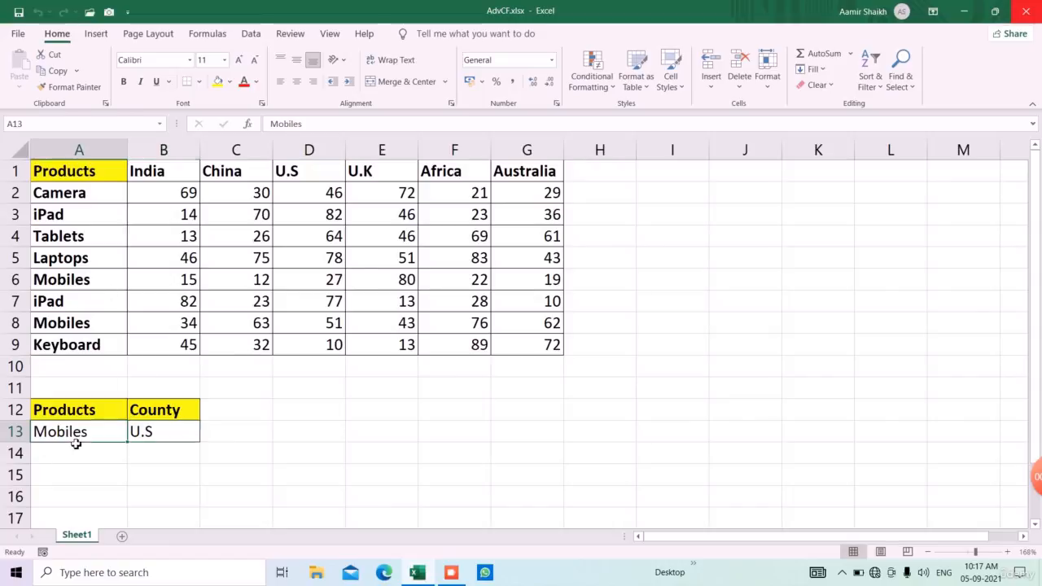
Add list validation to product cell A13 with source =$A$2:$A$9 and pick iPad from its drop-down list.
{"action": "left_click", "coordinate": [164, 440]}
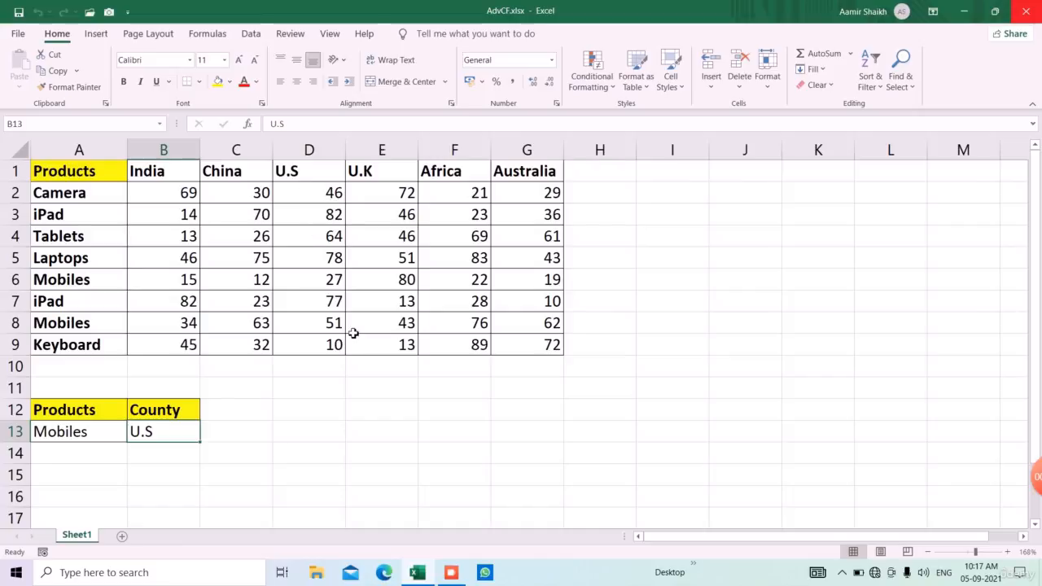
{"action": "left_click", "coordinate": [94, 437]}
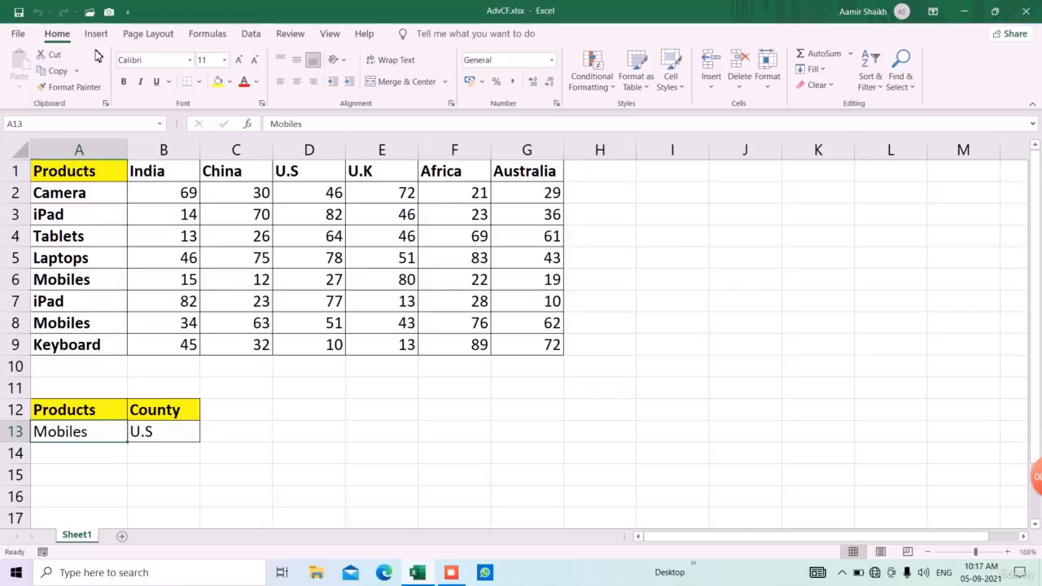
{"action": "left_click", "coordinate": [250, 34]}
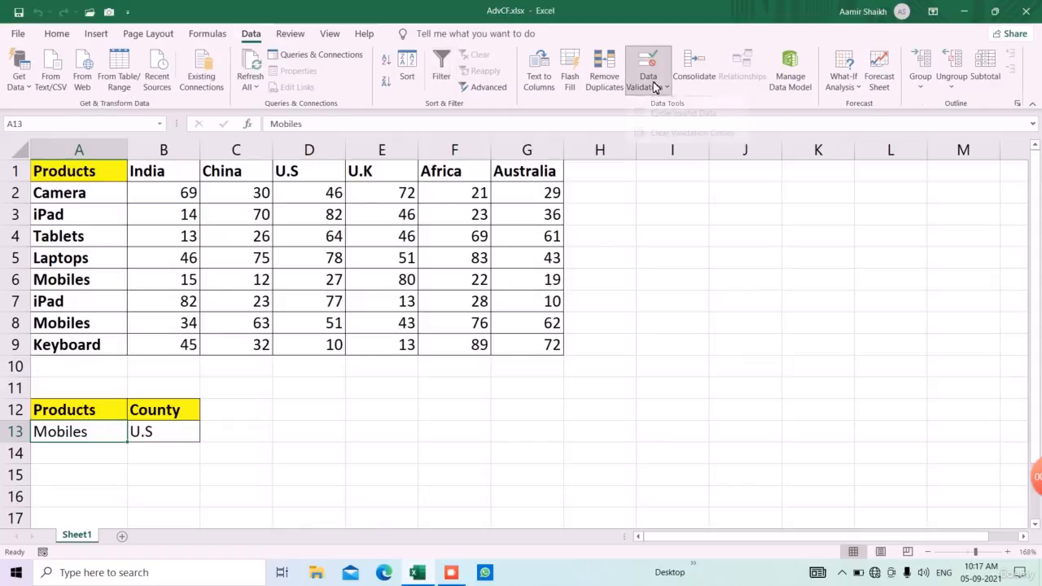
{"action": "left_click", "coordinate": [657, 87]}
{"action": "left_click", "coordinate": [662, 105]}
{"action": "left_click_drag", "start_coordinate": [546, 81], "coordinate": [766, 100]}
{"action": "left_click", "coordinate": [765, 157]}
{"action": "left_click", "coordinate": [721, 193]}
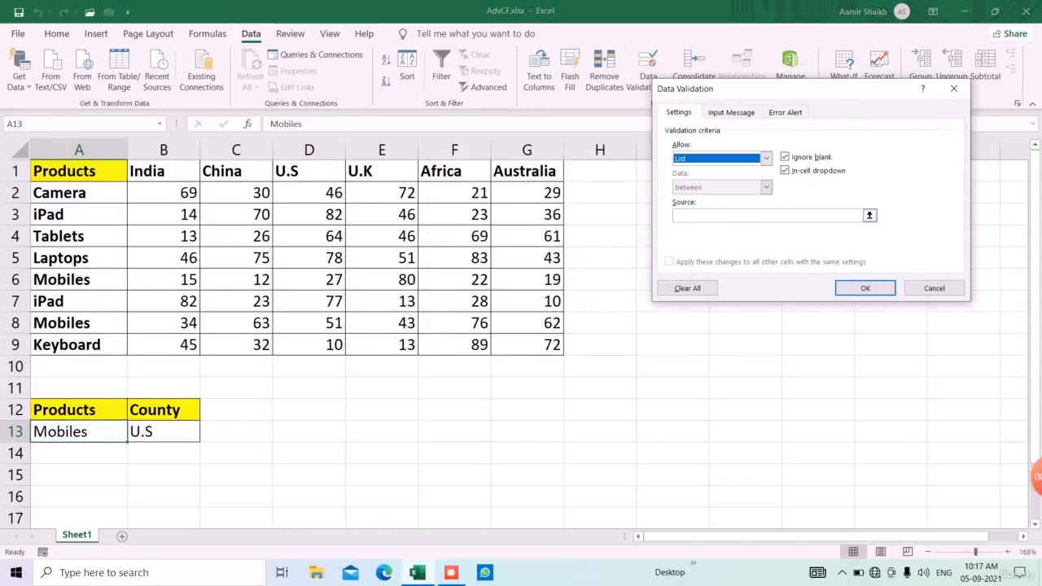
{"action": "left_click", "coordinate": [765, 215]}
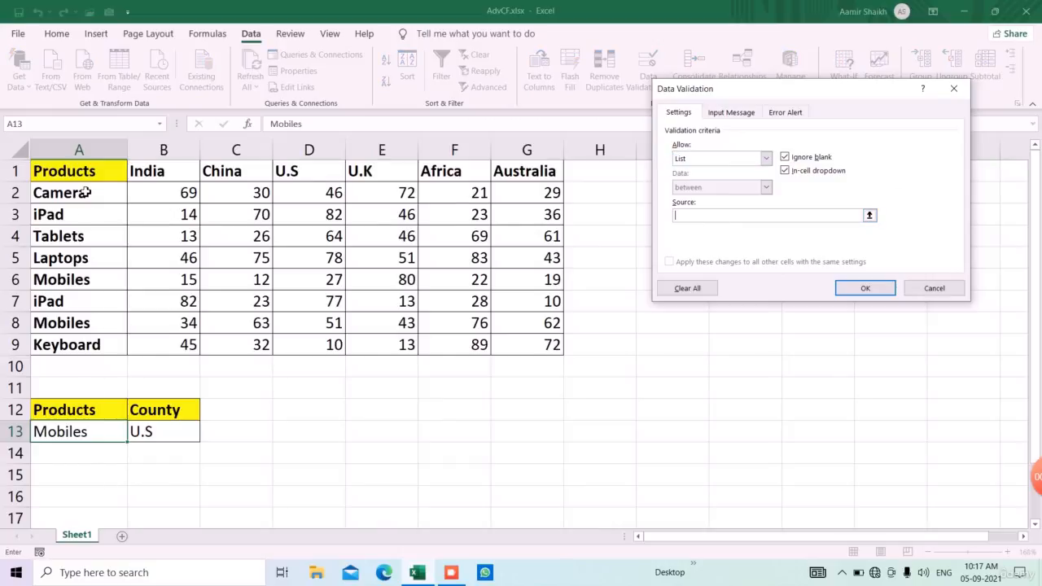
{"action": "left_click_drag", "start_coordinate": [86, 193], "coordinate": [96, 348]}
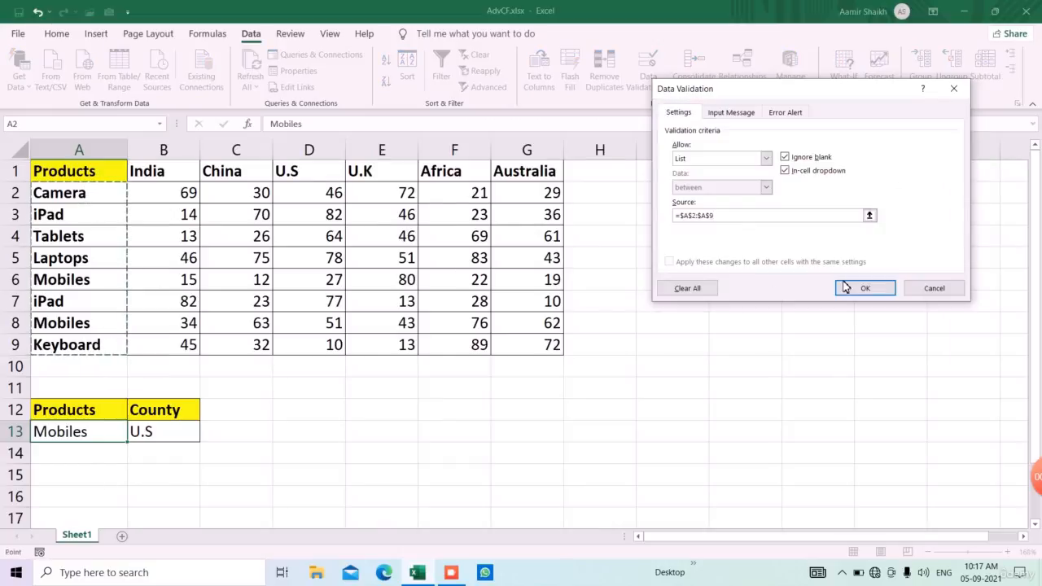
{"action": "left_click", "coordinate": [859, 288]}
{"action": "left_click", "coordinate": [134, 434]}
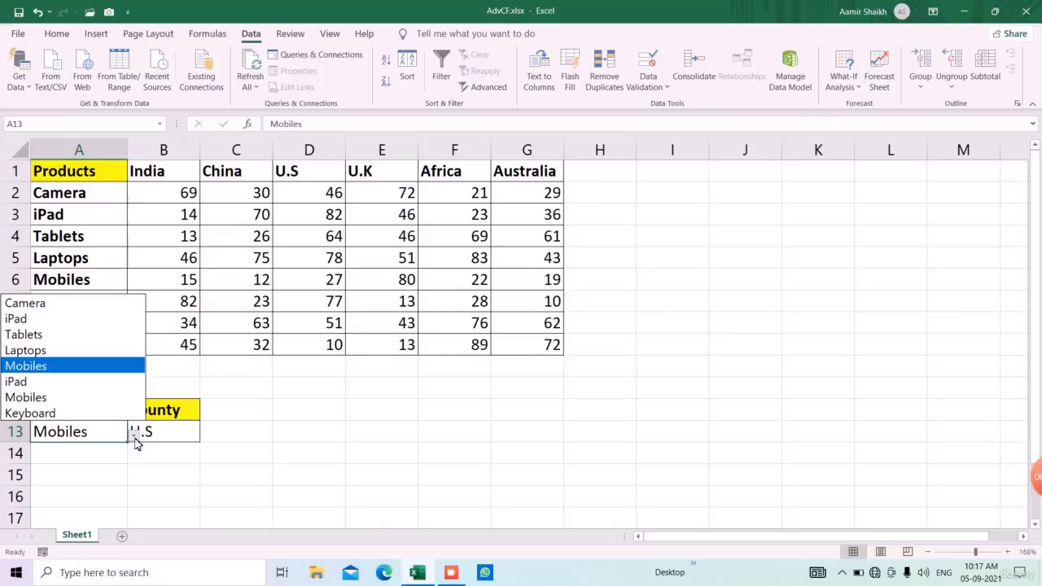
{"action": "left_click", "coordinate": [84, 378]}
Add list validation to country cell B13 using the country headers =$B$1:$G$1 as the source.
{"action": "left_click", "coordinate": [151, 440]}
{"action": "left_click", "coordinate": [648, 85]}
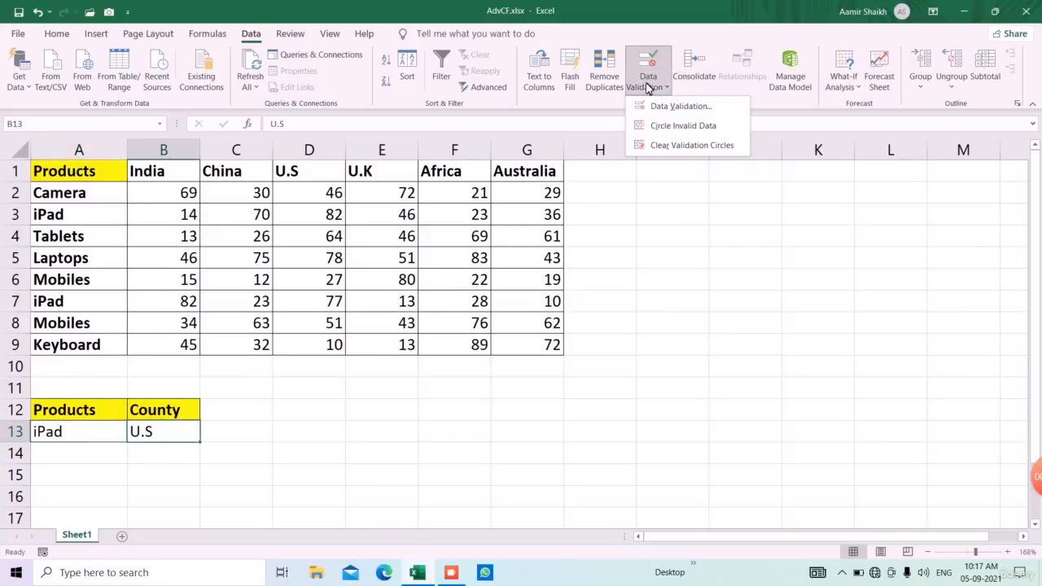
{"action": "left_click", "coordinate": [661, 106]}
{"action": "left_click", "coordinate": [686, 159]}
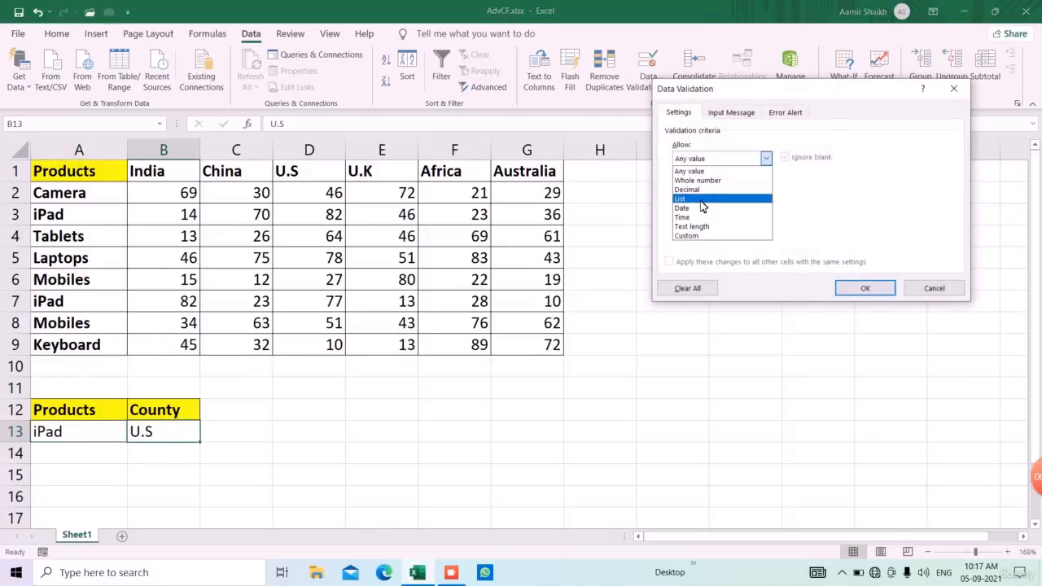
{"action": "left_click", "coordinate": [704, 198]}
{"action": "left_click", "coordinate": [733, 215]}
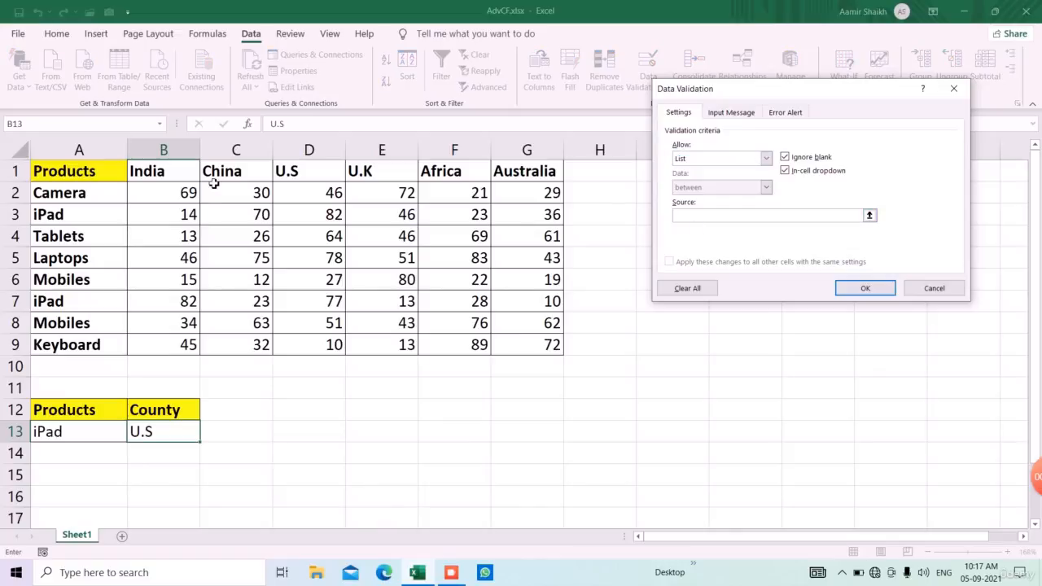
{"action": "left_click_drag", "start_coordinate": [164, 173], "coordinate": [470, 177]}
{"action": "left_click_drag", "start_coordinate": [531, 177], "coordinate": [529, 178]}
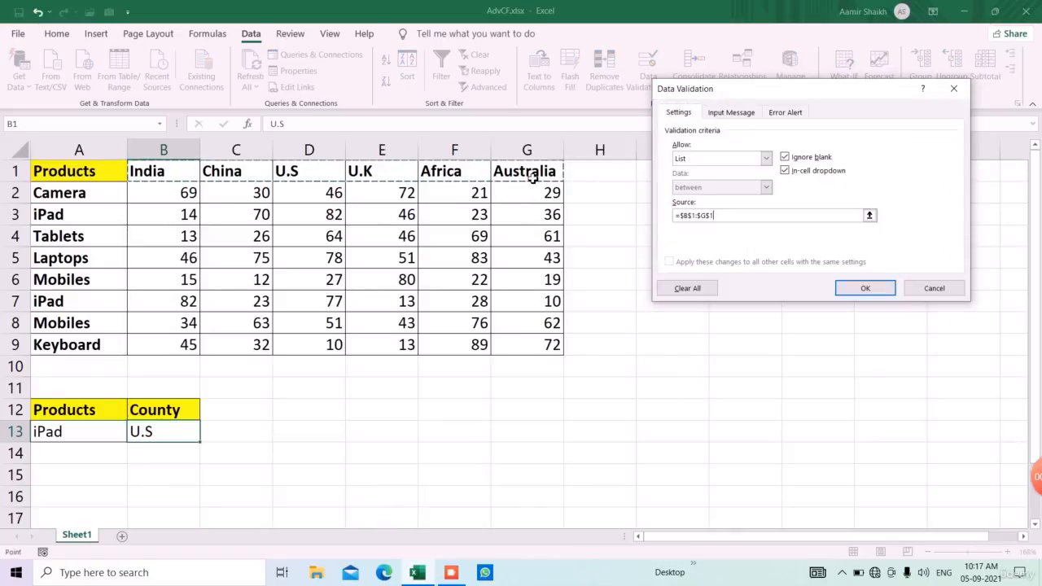
{"action": "left_click", "coordinate": [851, 289]}
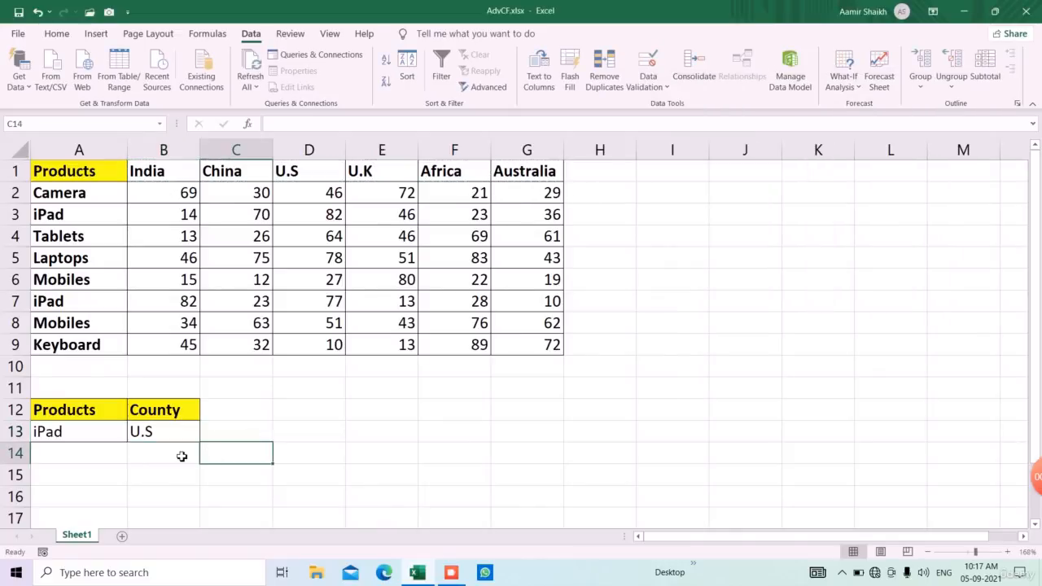
Choose U.K from the drop-down list in cell B13.
{"action": "left_click", "coordinate": [206, 436]}
{"action": "left_click", "coordinate": [163, 498]}
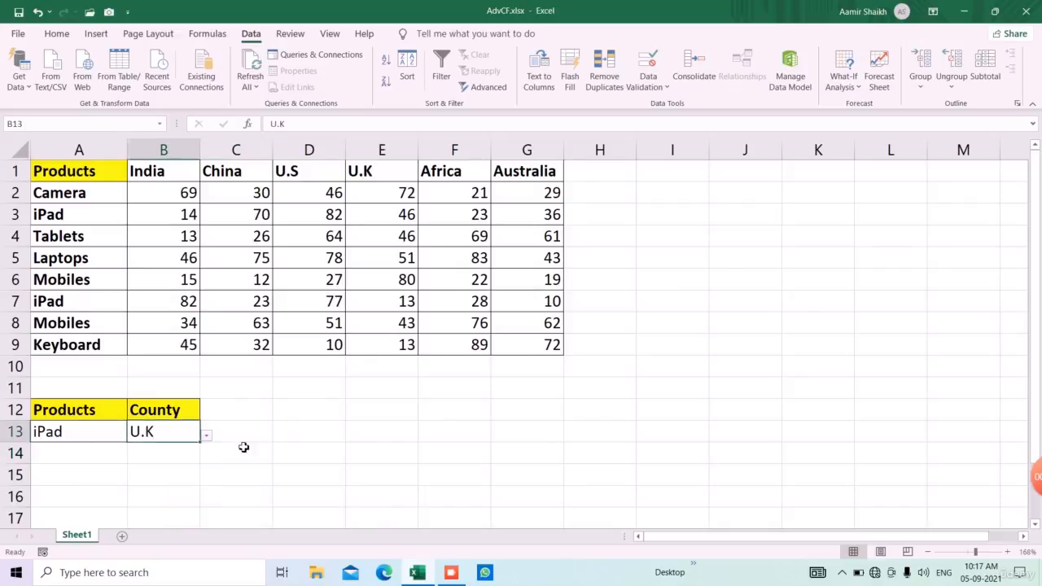
{"action": "key", "text": "Tab"}
{"action": "left_click", "coordinate": [332, 429]}
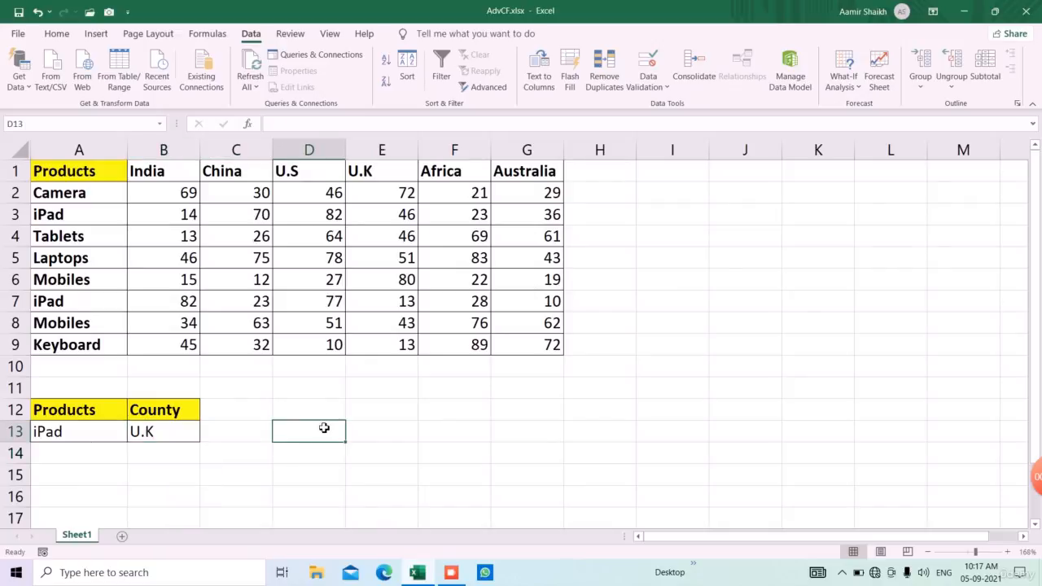
Start a formula-based conditional formatting rule for range B1:G9 with the formula =B$1=$B$13.
{"action": "left_click", "coordinate": [53, 33]}
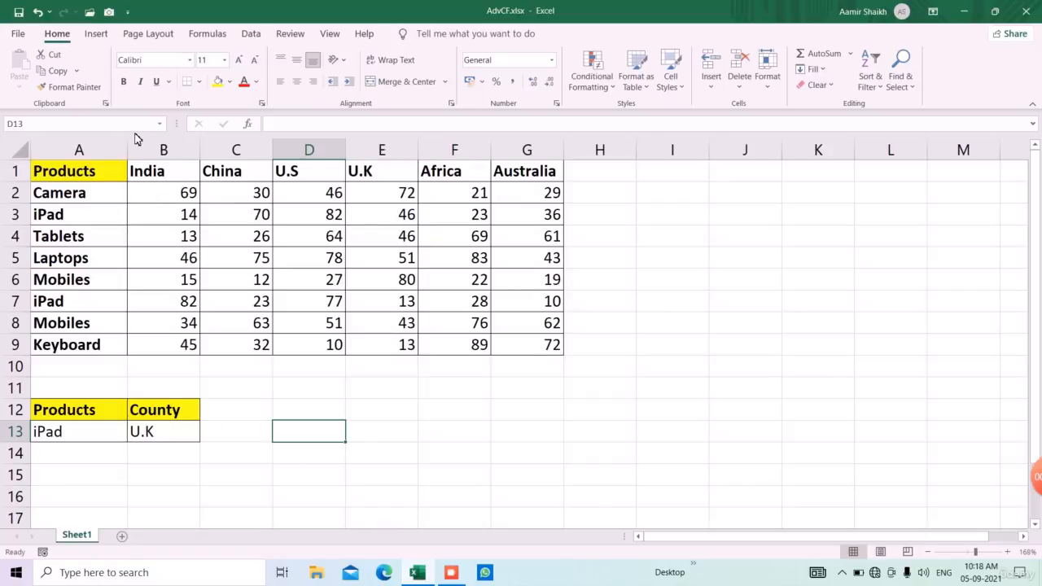
{"action": "left_click_drag", "start_coordinate": [162, 172], "coordinate": [525, 342]}
{"action": "left_click", "coordinate": [592, 72]}
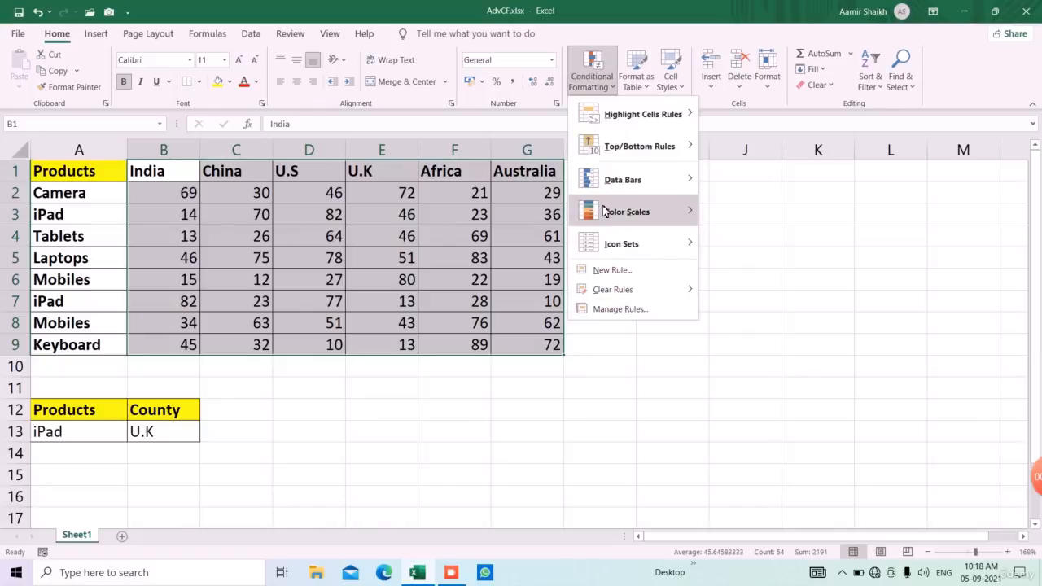
{"action": "left_click", "coordinate": [609, 270]}
{"action": "left_click", "coordinate": [680, 187]}
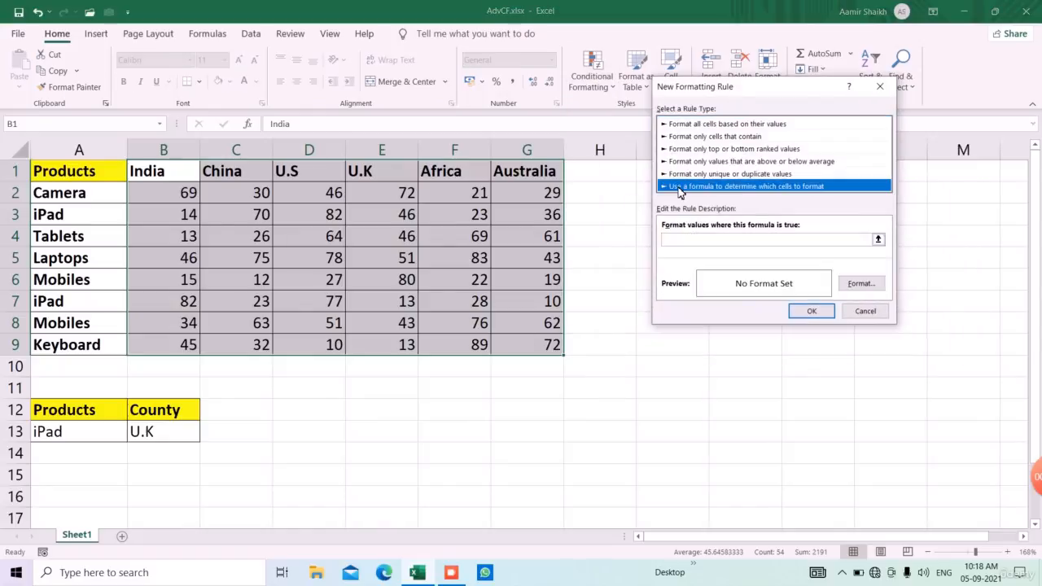
{"action": "left_click", "coordinate": [663, 239]}
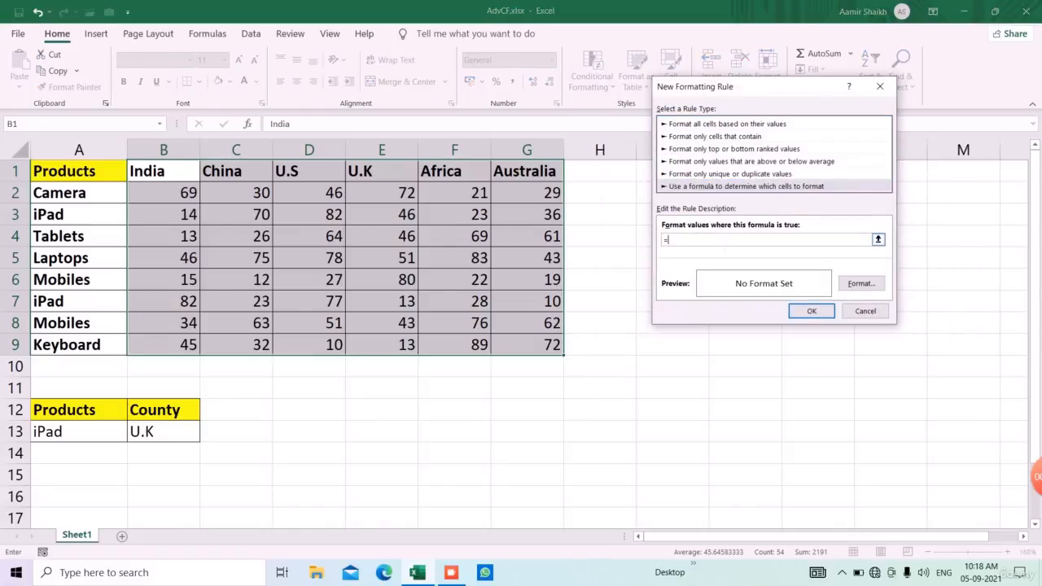
{"action": "type", "text": "="}
{"action": "left_click", "coordinate": [165, 174]}
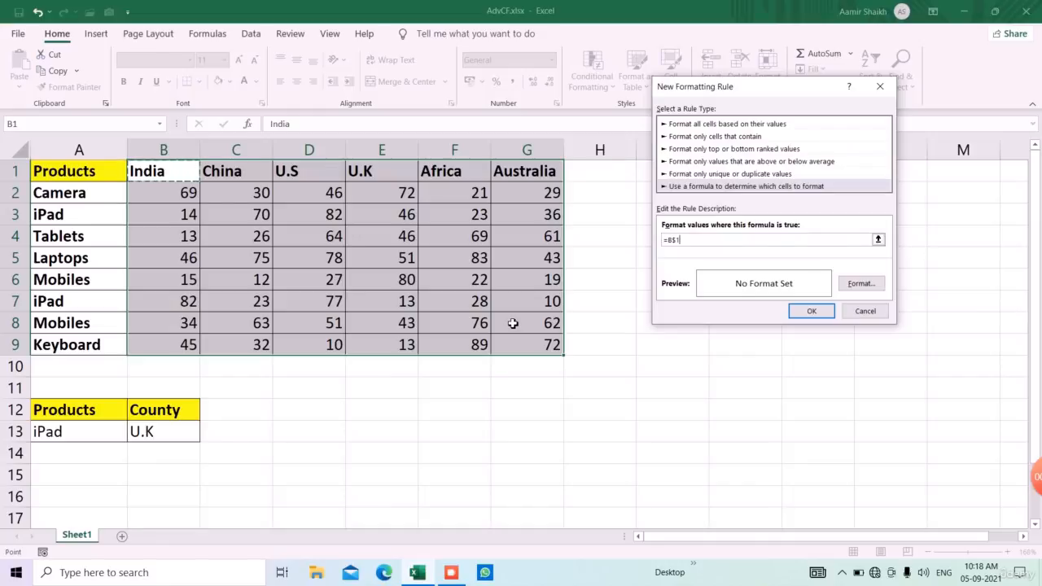
{"action": "left_click", "coordinate": [194, 431]}
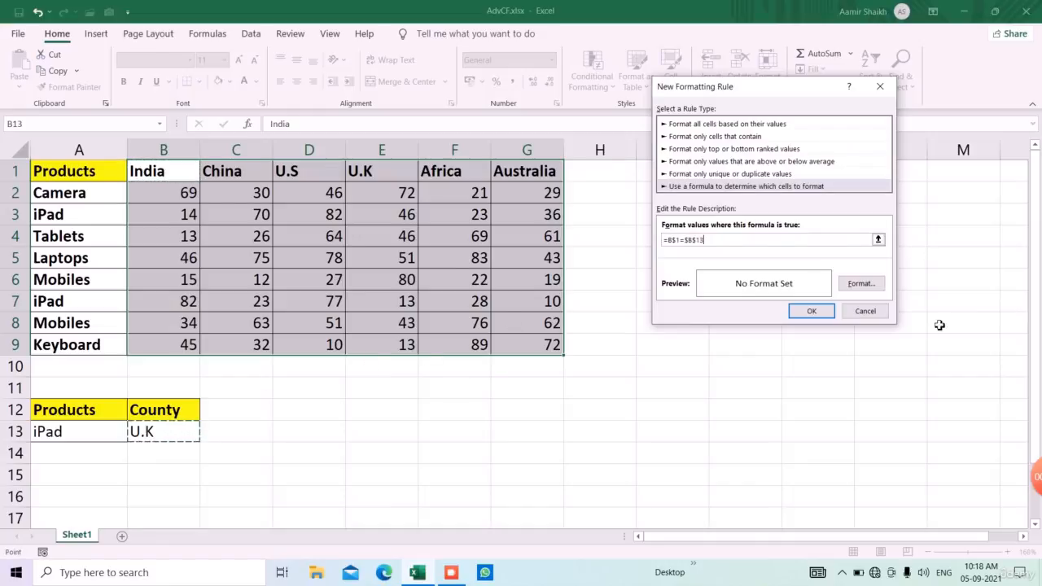
Give the country column rule a bold font and an orange fill, and apply it.
{"action": "left_click", "coordinate": [840, 286]}
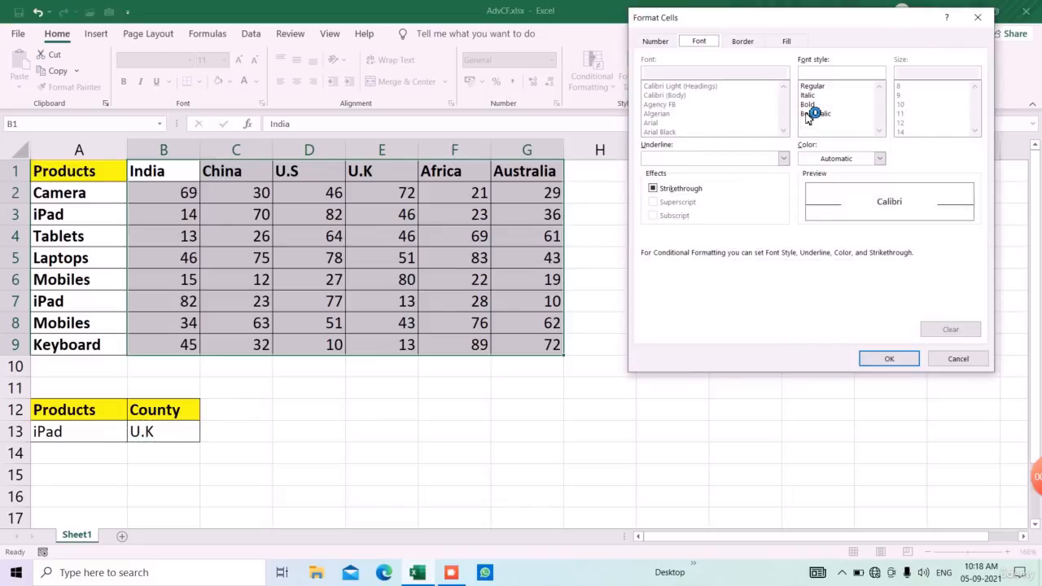
{"action": "left_click", "coordinate": [813, 105]}
{"action": "left_click", "coordinate": [786, 41]}
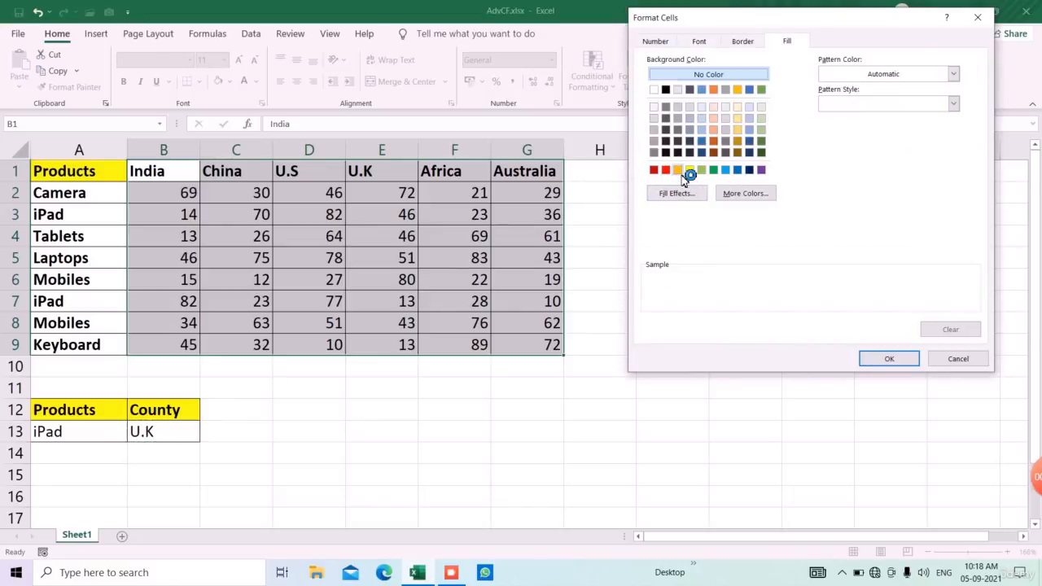
{"action": "left_click", "coordinate": [677, 169]}
{"action": "left_click", "coordinate": [875, 359]}
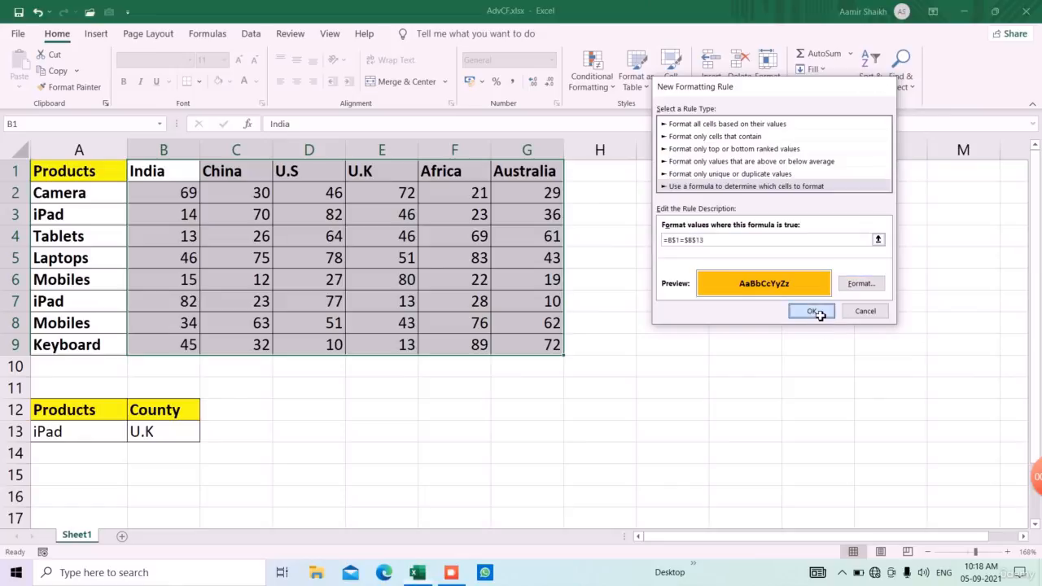
{"action": "left_click", "coordinate": [811, 311]}
Change the country in cell B13 to China to test the column highlighting.
{"action": "left_click", "coordinate": [192, 438]}
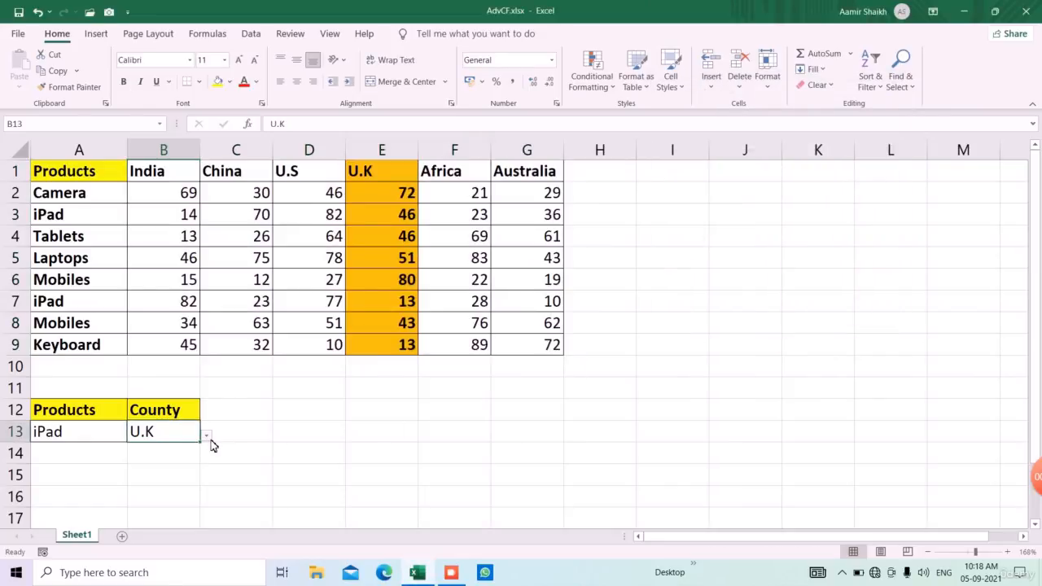
{"action": "left_click", "coordinate": [206, 436]}
{"action": "left_click", "coordinate": [190, 468]}
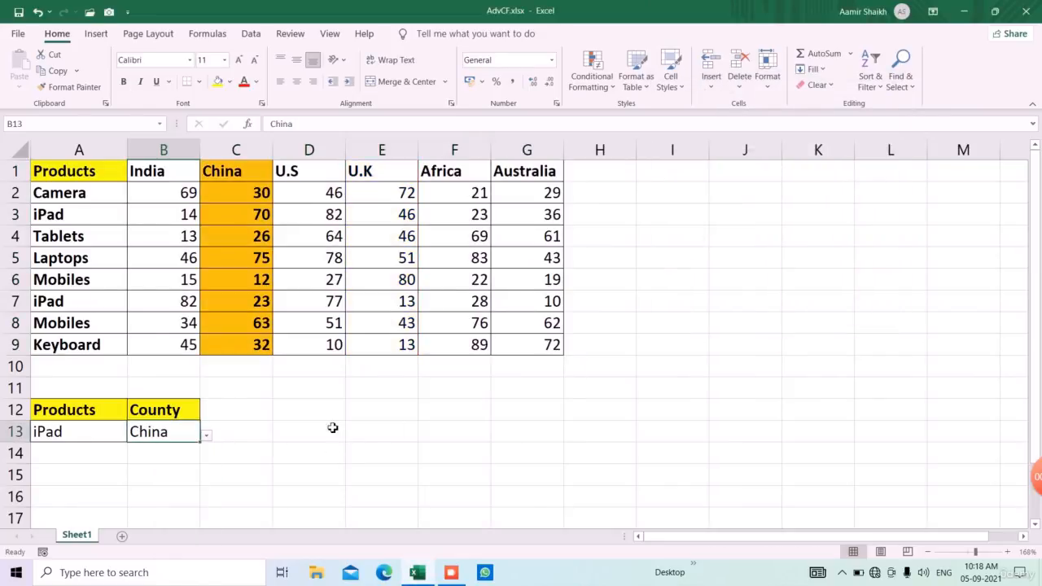
{"action": "left_click", "coordinate": [87, 435]}
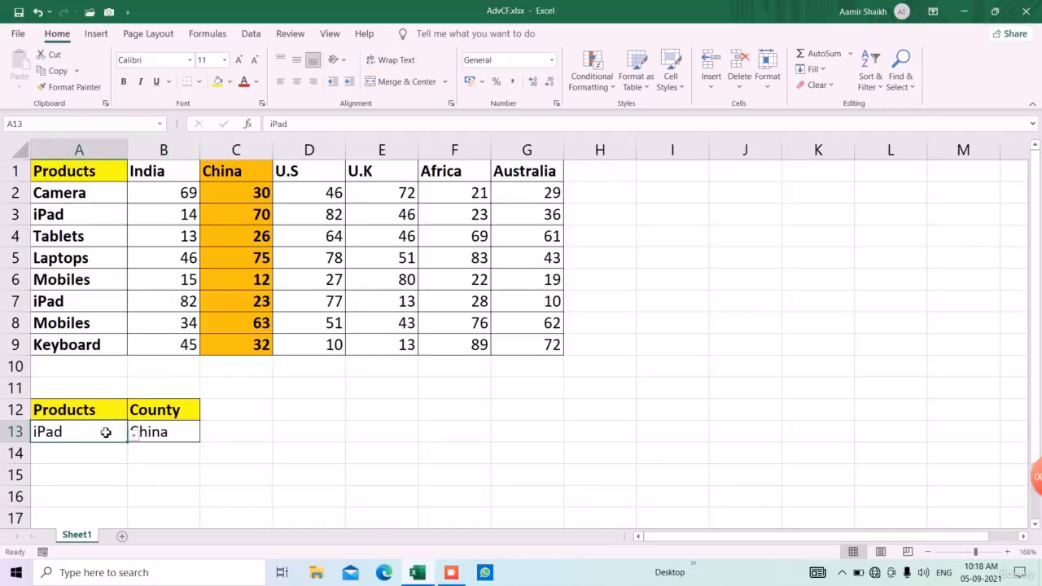
{"action": "left_click", "coordinate": [351, 429]}
Start a formula-based conditional formatting rule for range A2:G9 with the formula =$A2=$A$13.
{"action": "left_click_drag", "start_coordinate": [49, 195], "coordinate": [525, 342]}
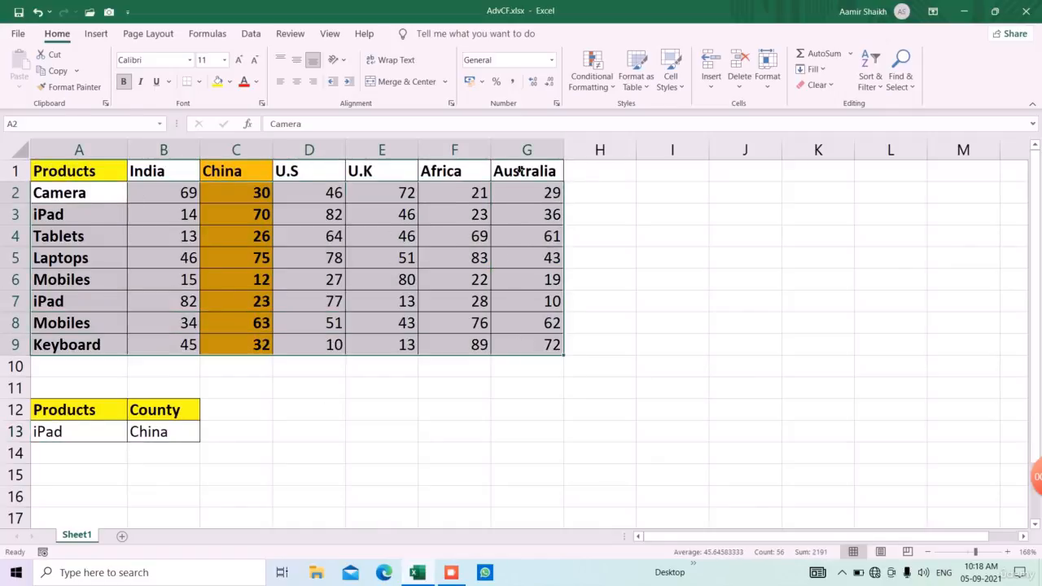
{"action": "left_click", "coordinate": [590, 79]}
{"action": "left_click", "coordinate": [623, 271]}
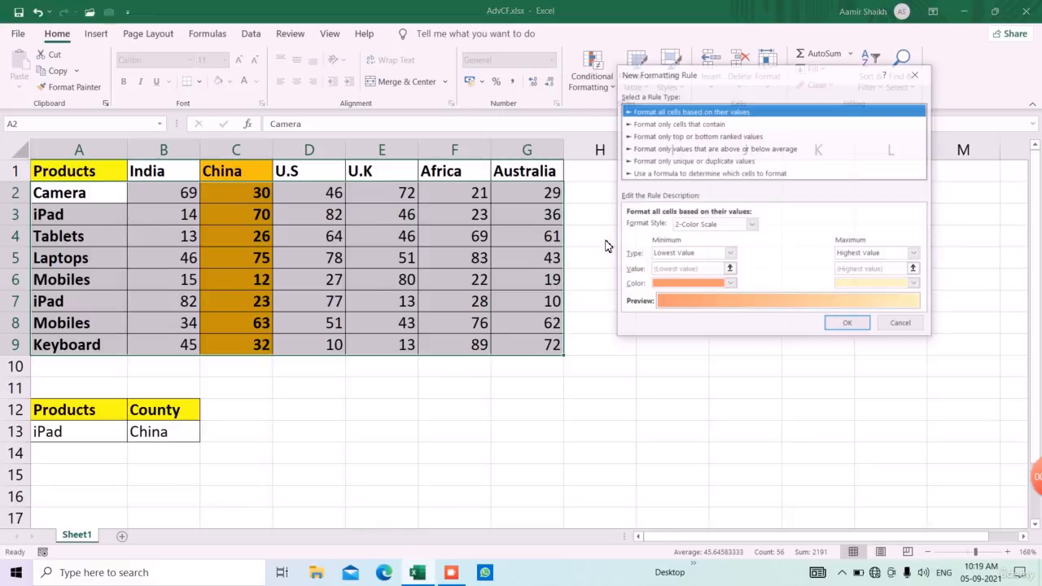
{"action": "left_click", "coordinate": [643, 173]}
{"action": "left_click", "coordinate": [662, 227]}
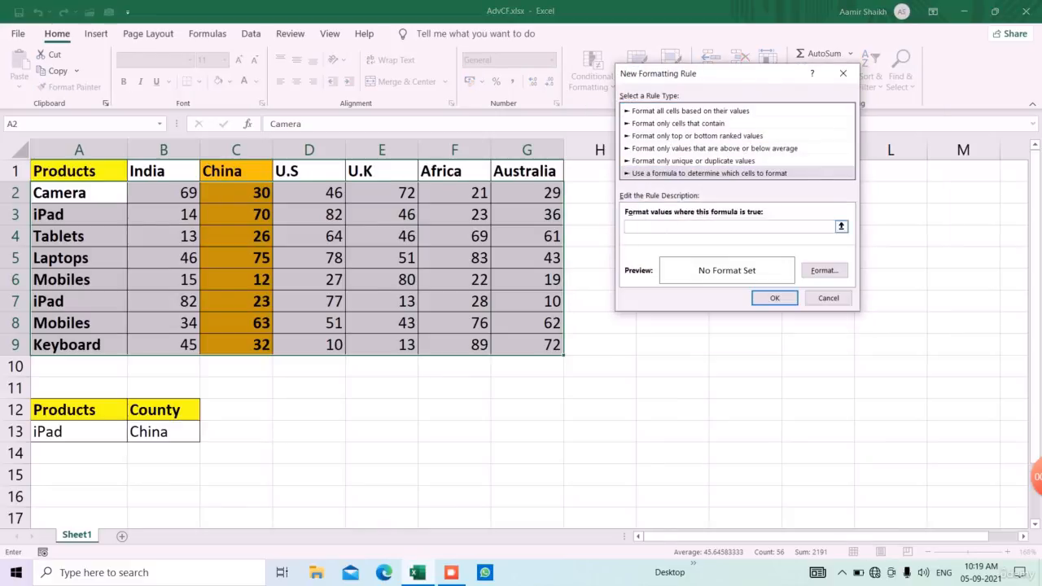
{"action": "left_click", "coordinate": [92, 194]}
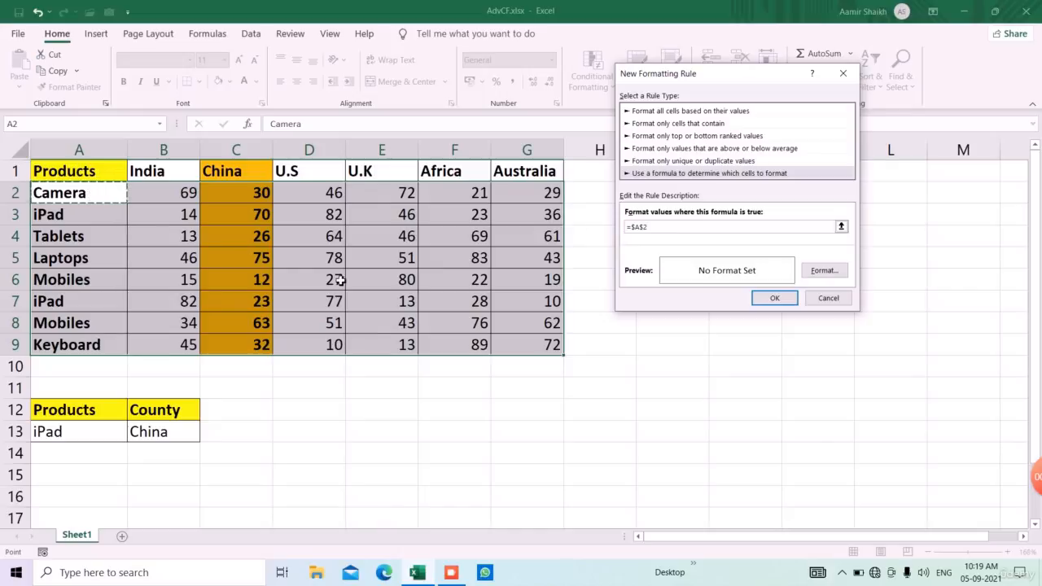
{"action": "key", "text": "F4"}
{"action": "left_click", "coordinate": [82, 431]}
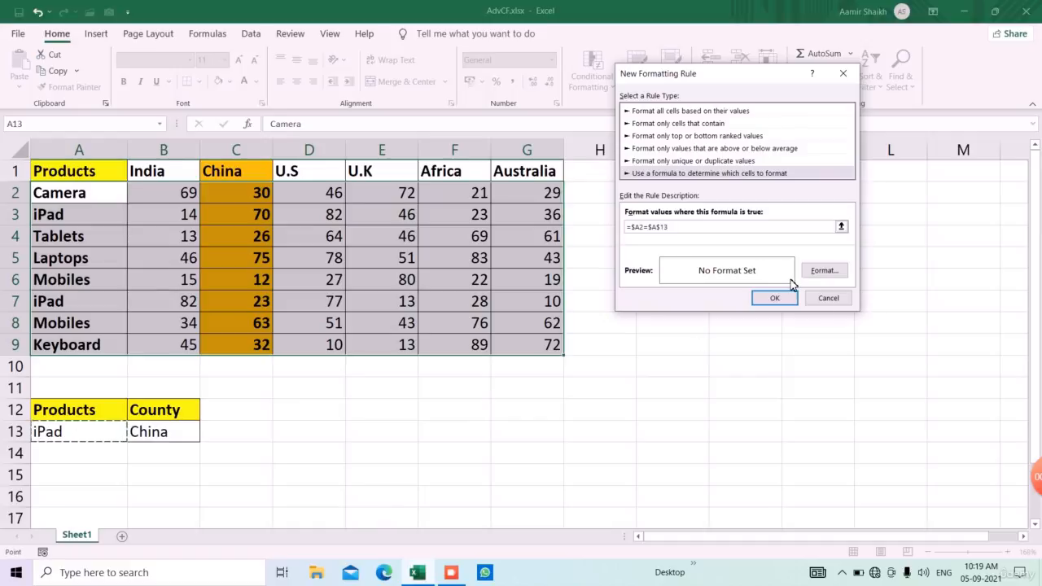
Give the product row rule an orange fill and a bold italic font, and apply it.
{"action": "left_click", "coordinate": [824, 270]}
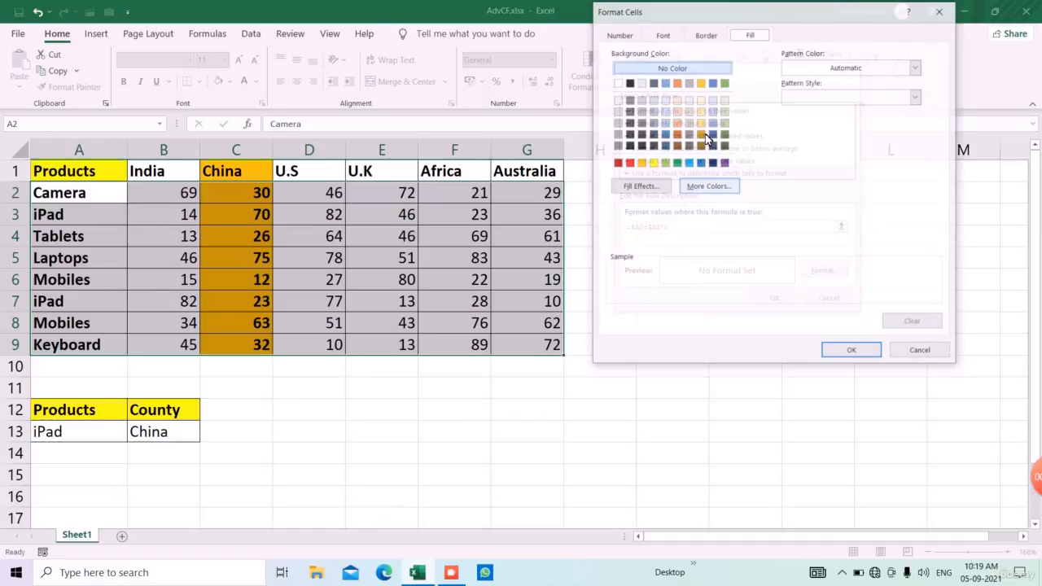
{"action": "left_click", "coordinate": [642, 164]}
{"action": "left_click", "coordinate": [663, 34]}
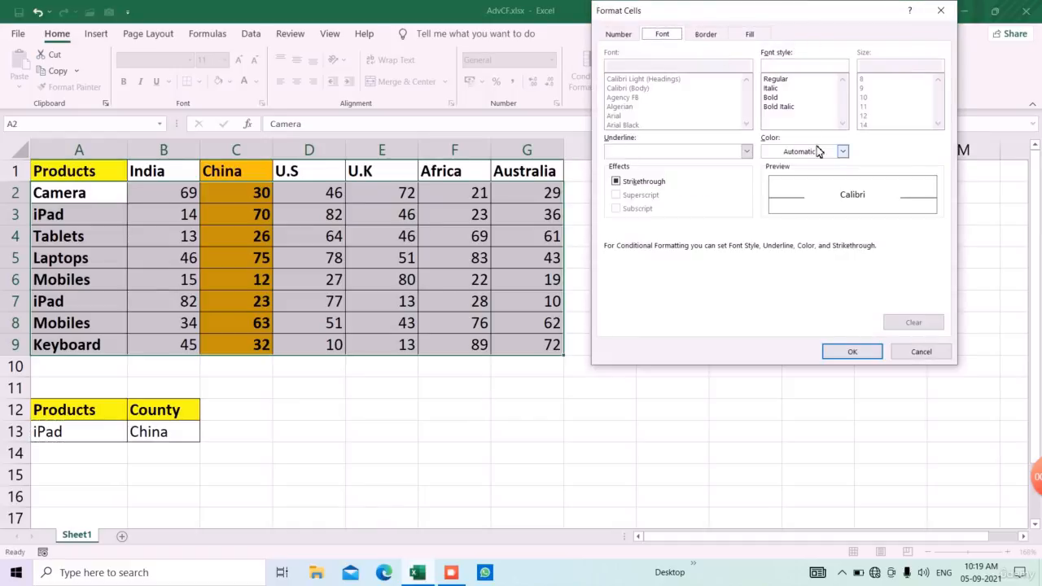
{"action": "left_click", "coordinate": [779, 107]}
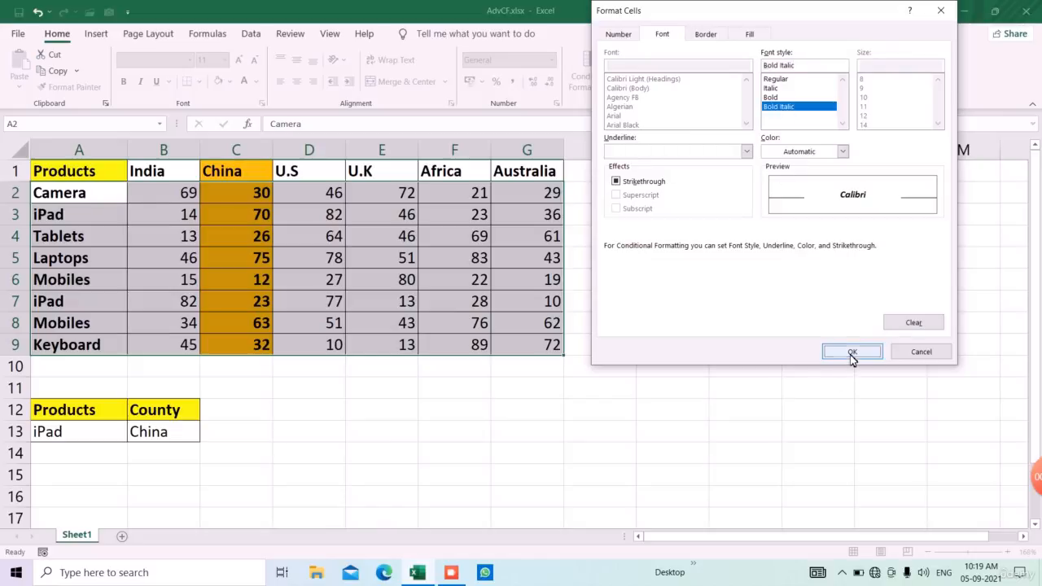
{"action": "left_click", "coordinate": [851, 353]}
{"action": "left_click", "coordinate": [784, 299]}
{"action": "left_click", "coordinate": [355, 453]}
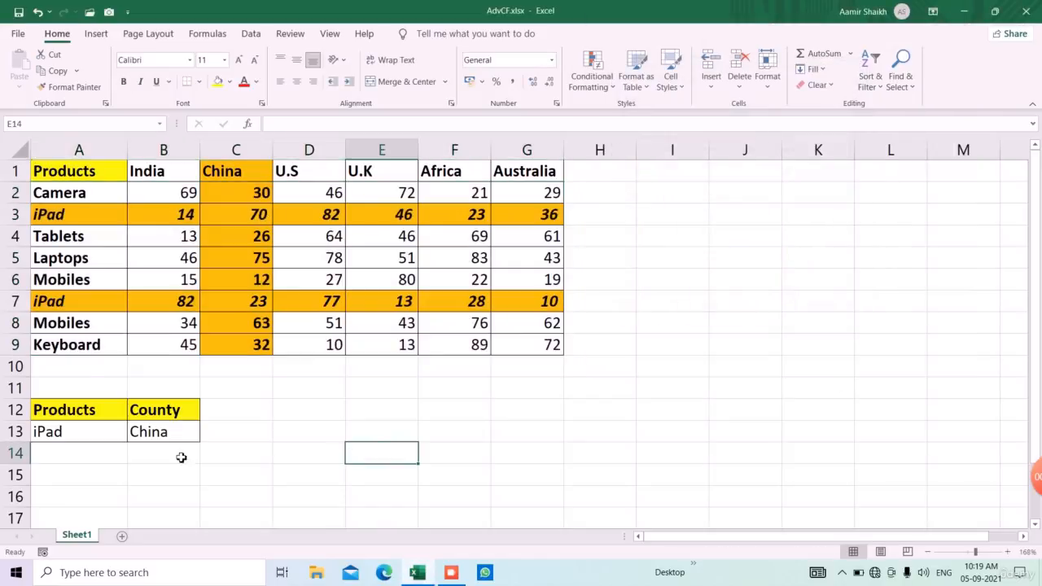
Test both rules by choosing Tablets as the product in A13 and India as the country in B13.
{"action": "left_click", "coordinate": [117, 442]}
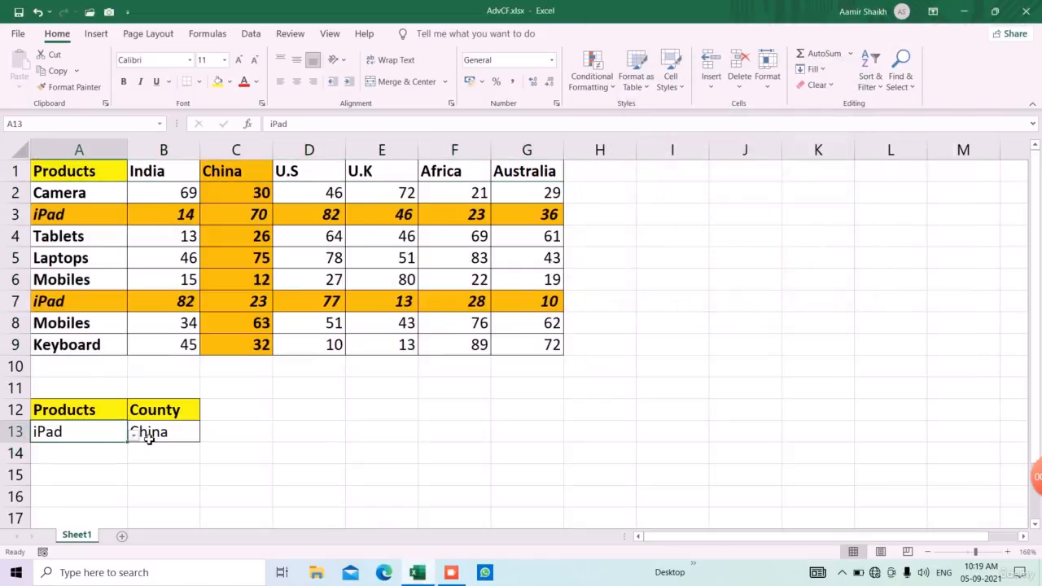
{"action": "left_click", "coordinate": [137, 437]}
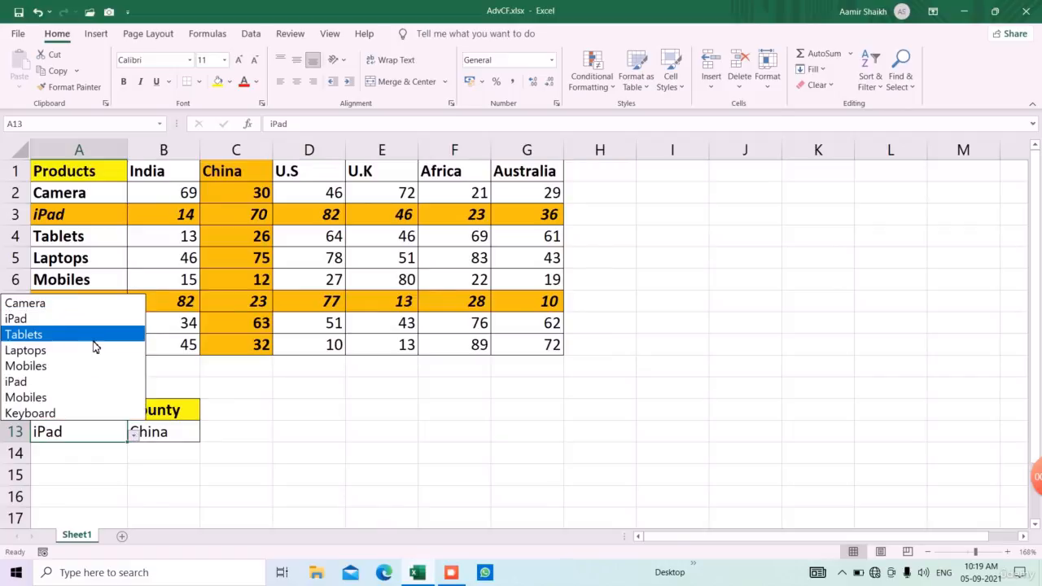
{"action": "left_click", "coordinate": [96, 343]}
{"action": "left_click", "coordinate": [175, 435]}
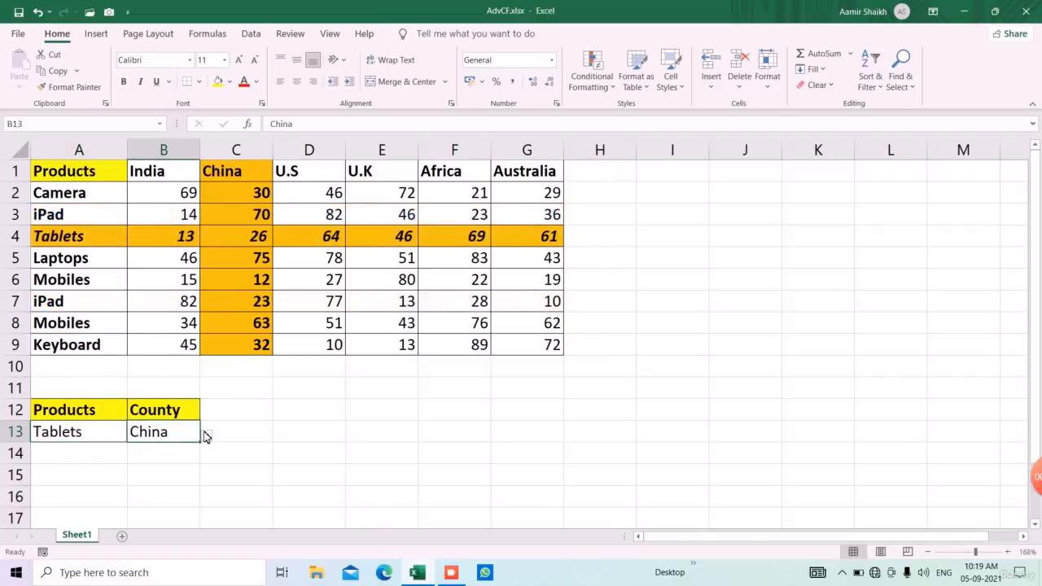
{"action": "left_click", "coordinate": [207, 437]}
{"action": "left_click", "coordinate": [167, 453]}
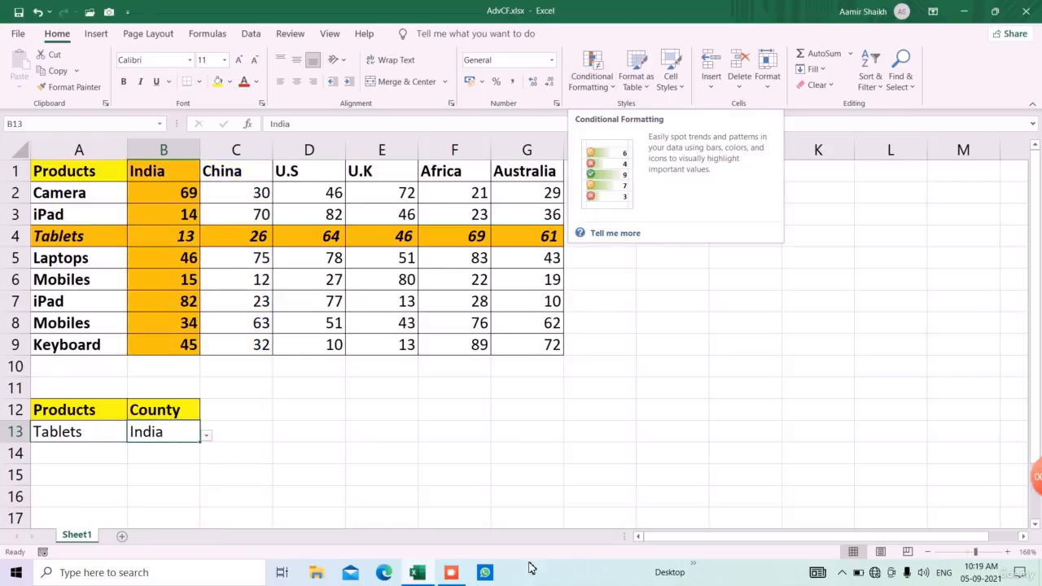
{"action": "mouse_move", "coordinate": [448, 576]}
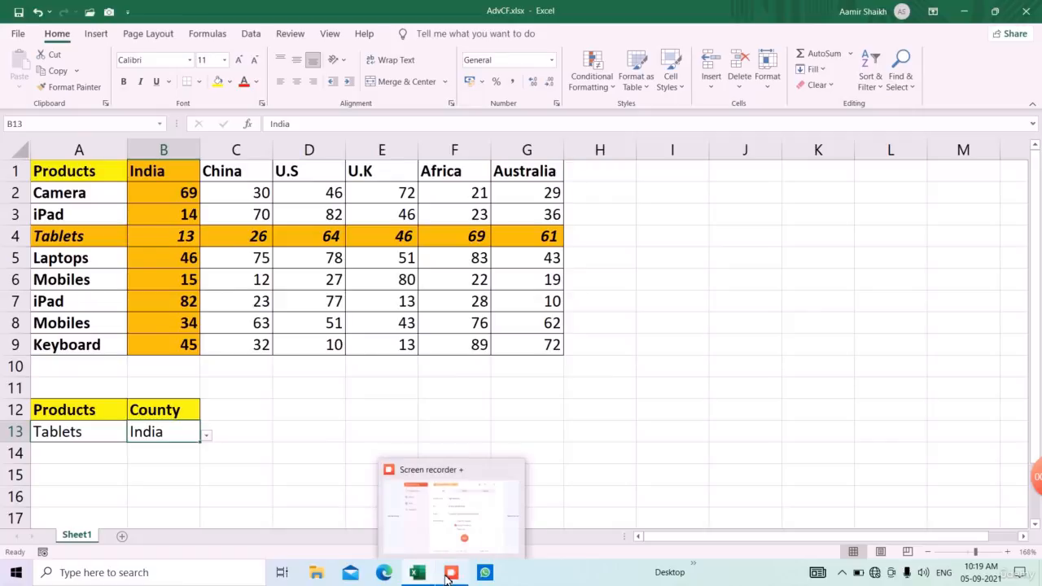